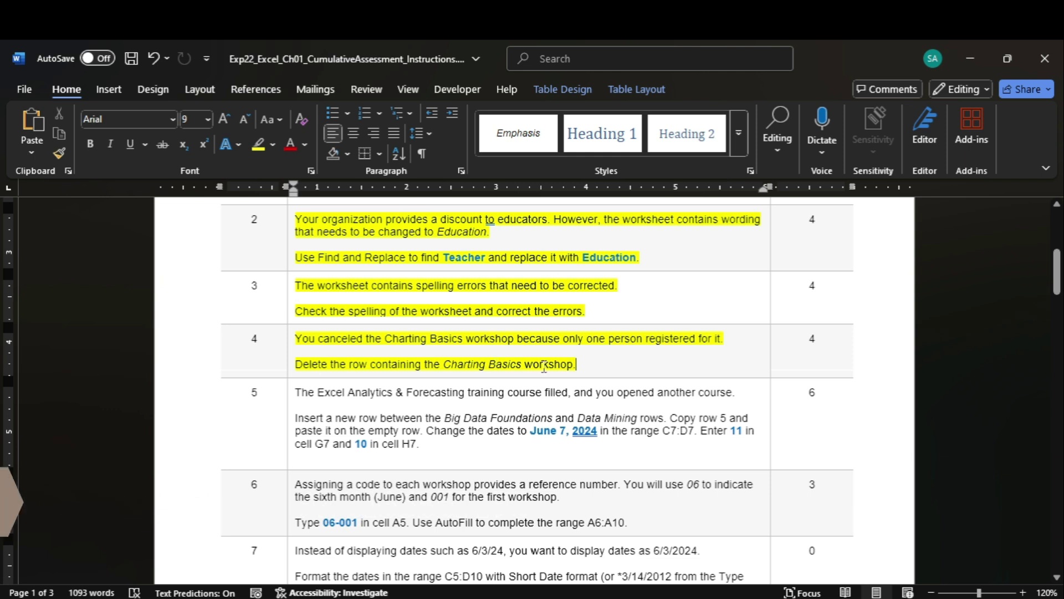
Switch to the Excel training workbook and delete the row containing the Charting Basics workshop
{"action": "mouse_move", "coordinate": [807, 596]}
{"action": "left_click", "coordinate": [792, 552]}
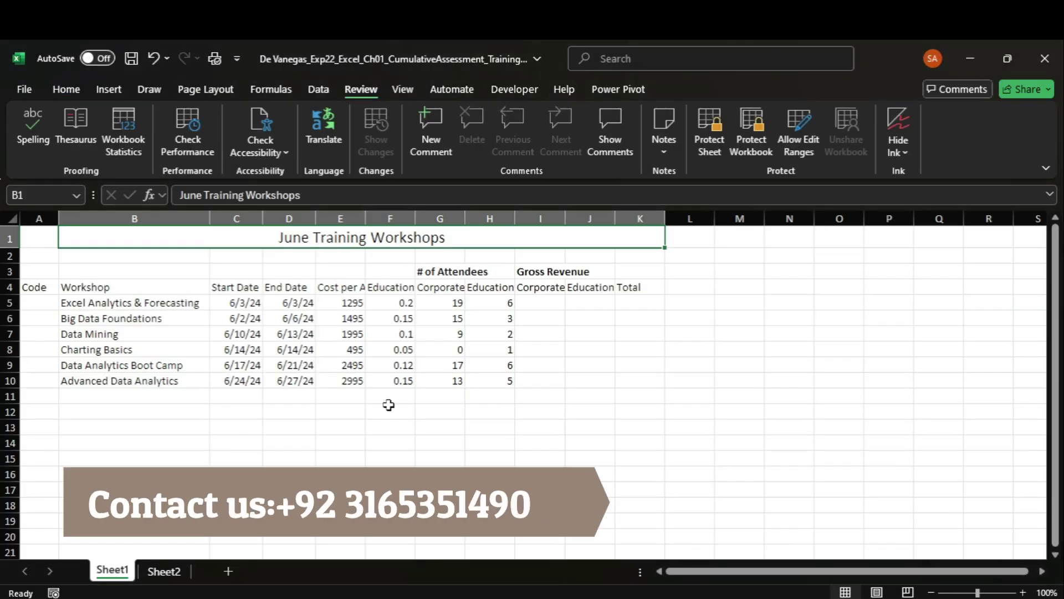
{"action": "left_click", "coordinate": [10, 349]}
{"action": "right_click", "coordinate": [10, 350]}
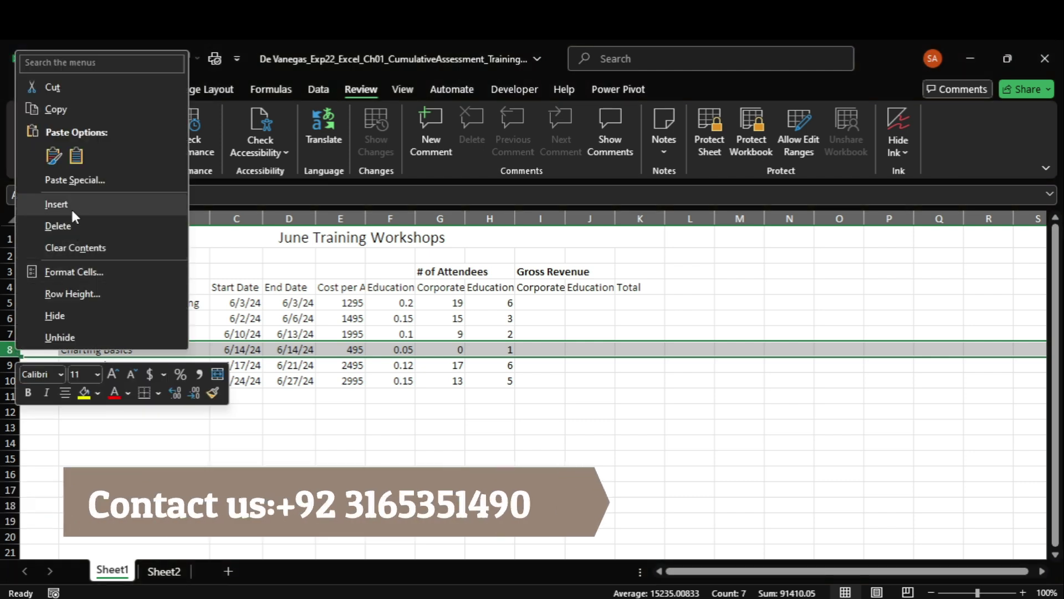
{"action": "left_click", "coordinate": [72, 224]}
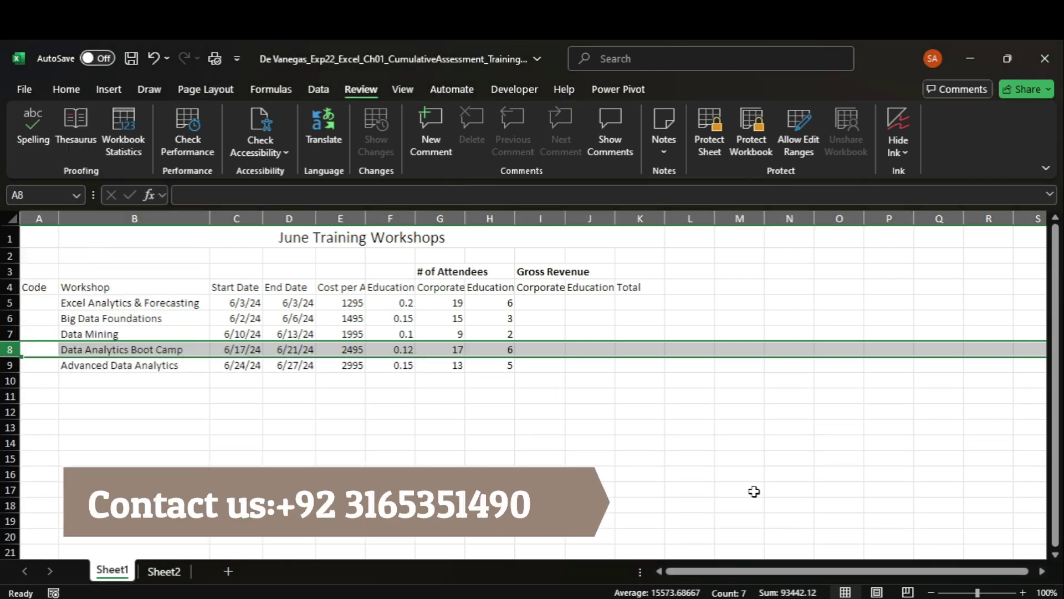
Switch to the Word instructions and highlight the text of instruction 5 in yellow
{"action": "left_click", "coordinate": [793, 548]}
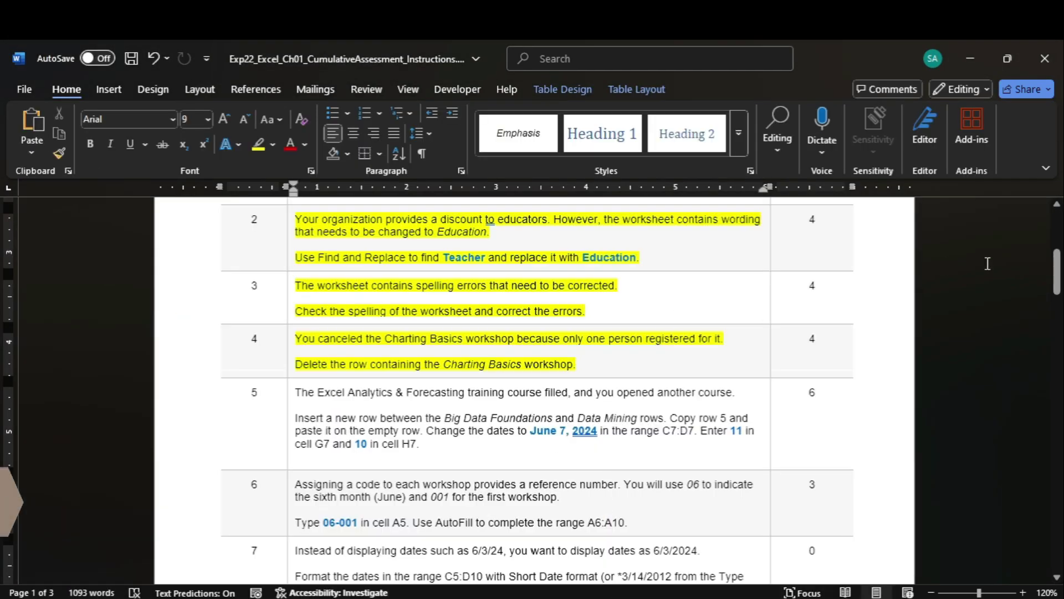
{"action": "scroll", "coordinate": [987, 264], "scroll_direction": "down", "scroll_amount": 2}
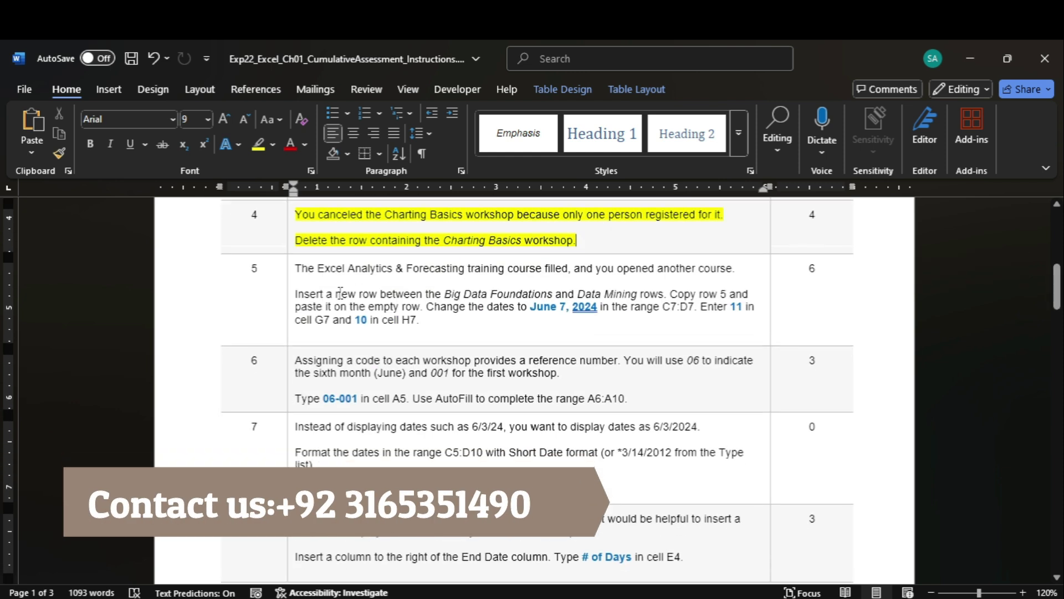
{"action": "left_click", "coordinate": [288, 310]}
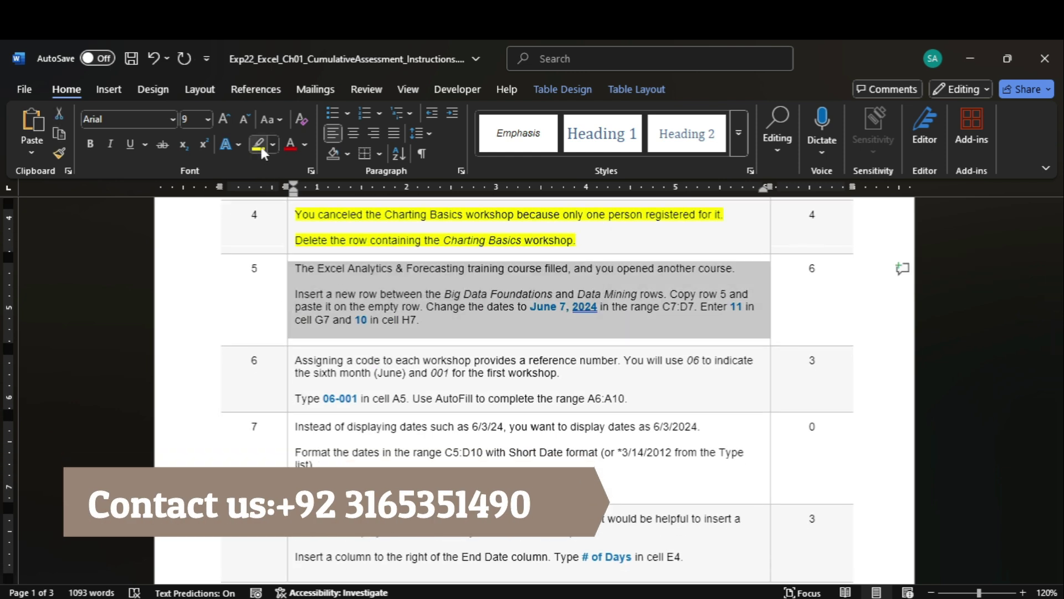
{"action": "left_click", "coordinate": [258, 144]}
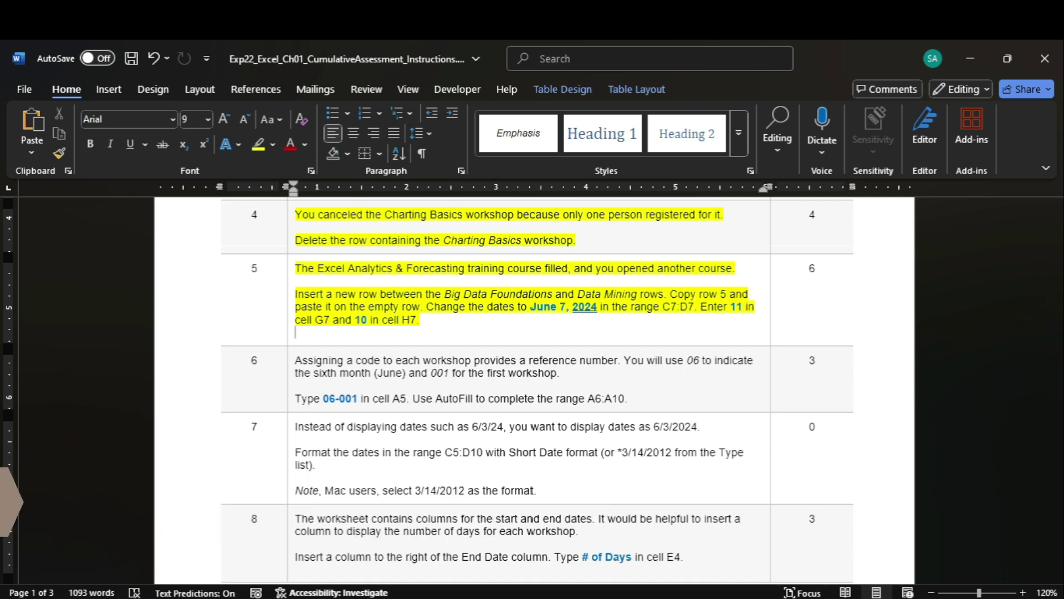
Switch to the Excel workbook and insert a blank row between the Big Data Foundations and Data Mining rows
{"action": "mouse_move", "coordinate": [807, 598]}
{"action": "left_click", "coordinate": [808, 543]}
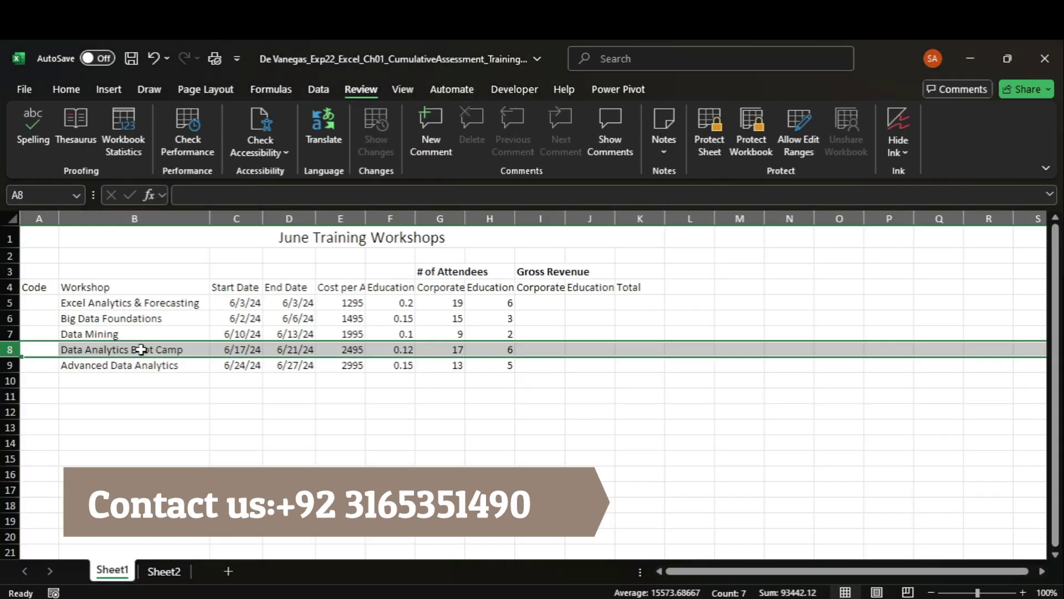
{"action": "left_click", "coordinate": [8, 333]}
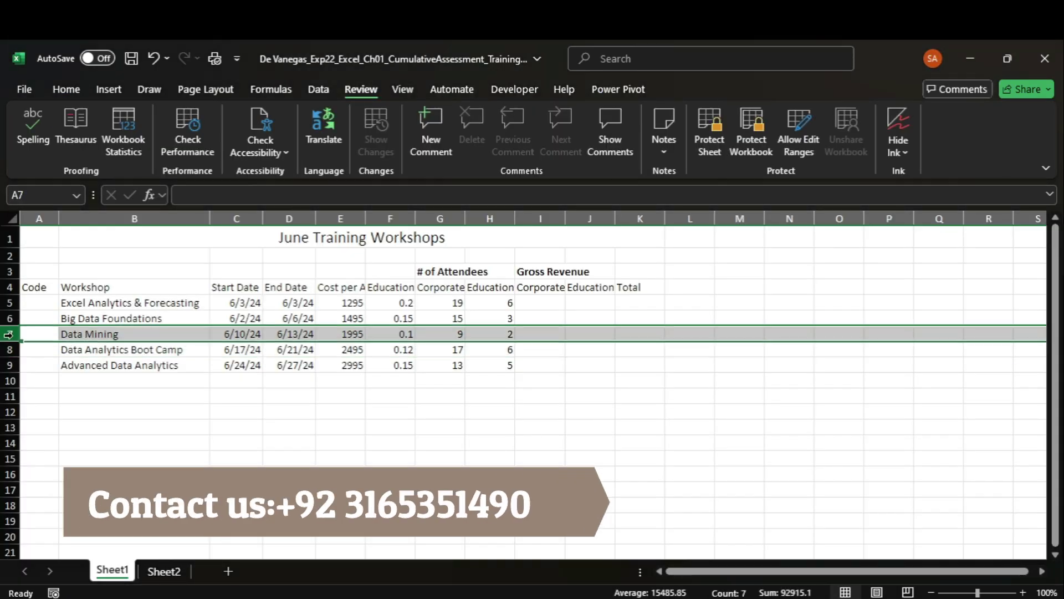
{"action": "right_click", "coordinate": [8, 333]}
{"action": "left_click", "coordinate": [55, 452]}
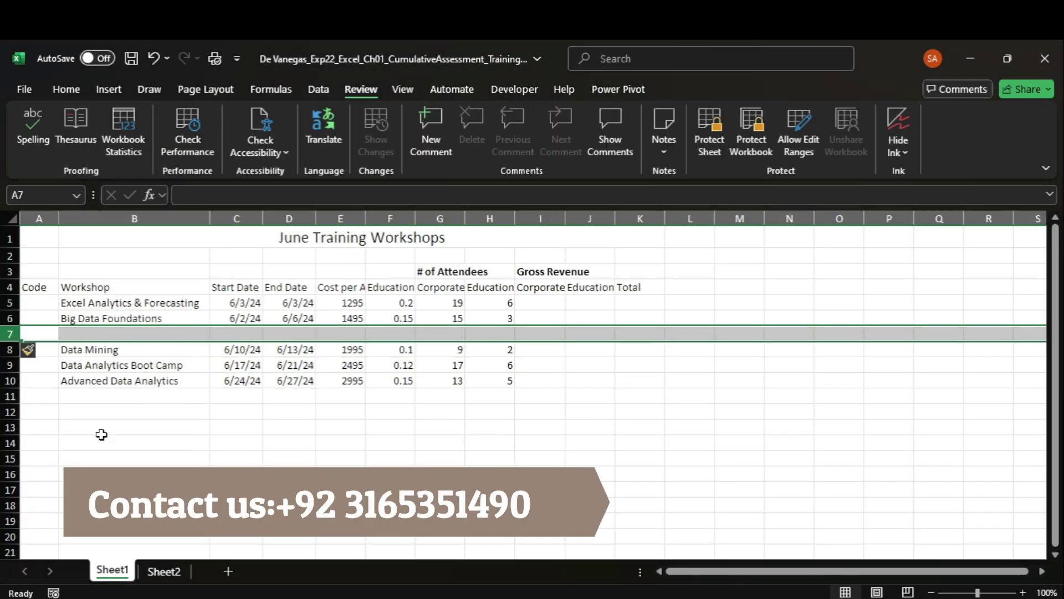
Check the Word instructions, then in Excel copy row 5 and paste it into the empty row 7
{"action": "mouse_move", "coordinate": [769, 598]}
{"action": "left_click", "coordinate": [769, 544]}
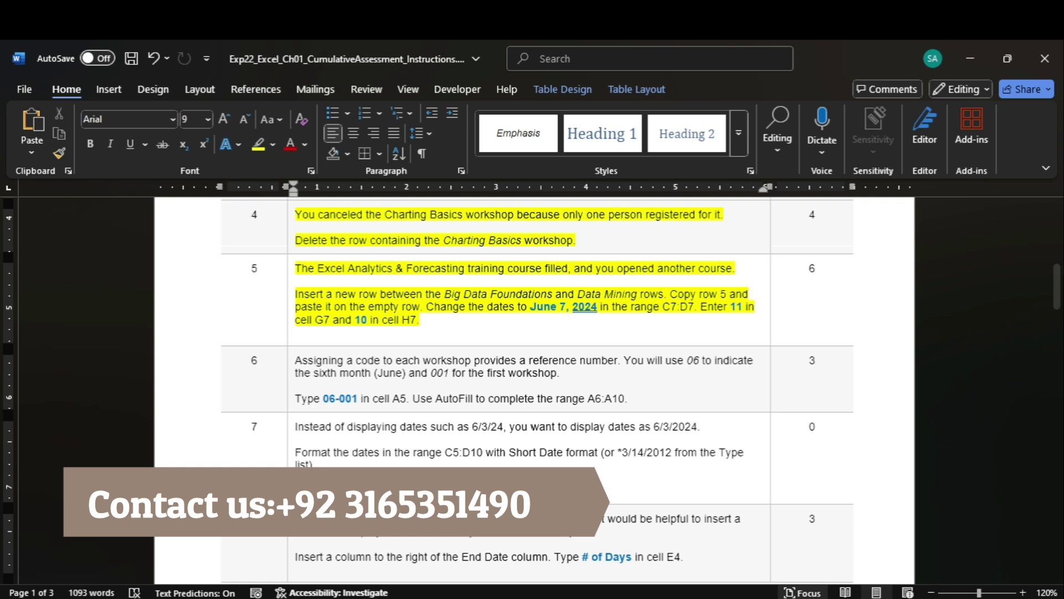
{"action": "left_click", "coordinate": [797, 579]}
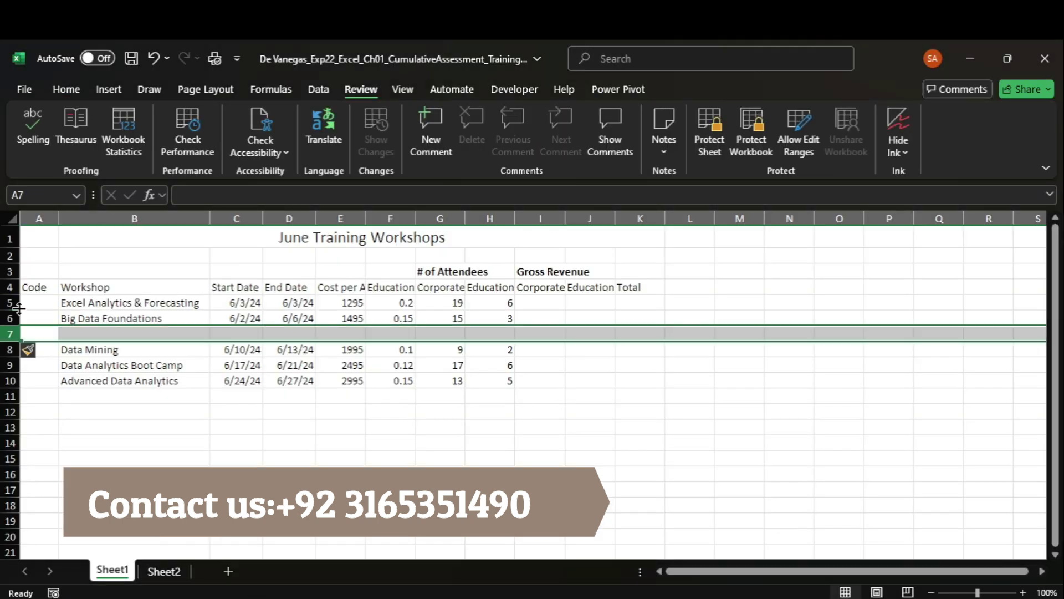
{"action": "left_click", "coordinate": [7, 303]}
{"action": "key", "text": "ctrl+c"}
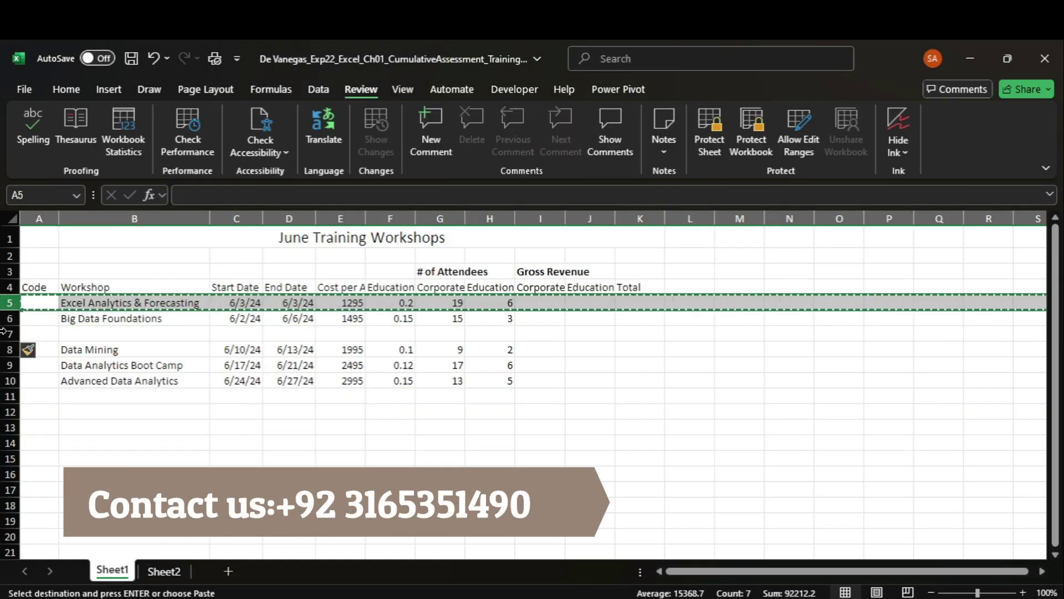
{"action": "left_click", "coordinate": [4, 332]}
{"action": "key", "text": "ctrl+v"}
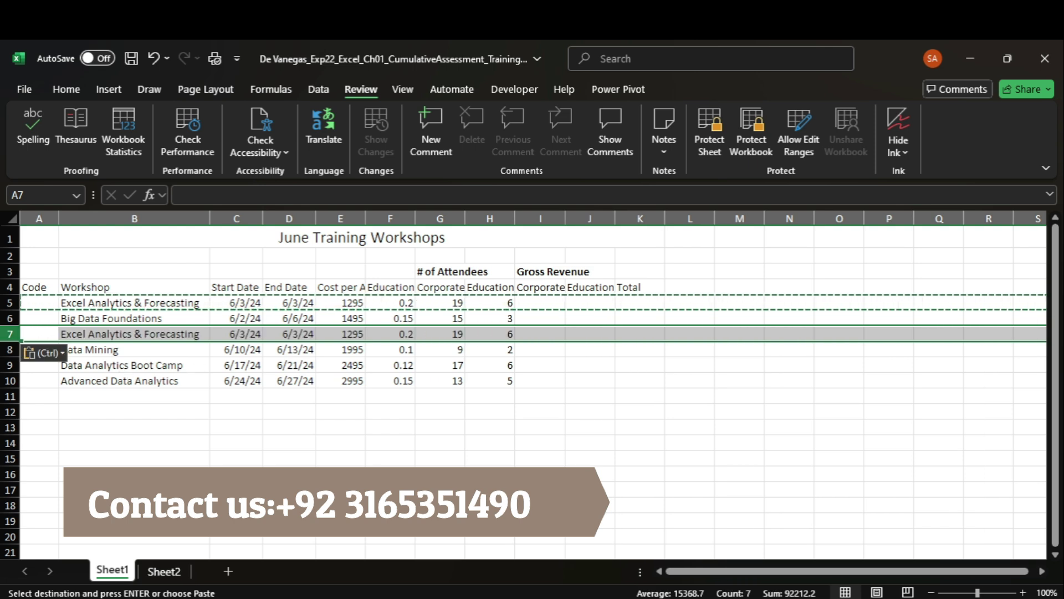
Copy the date June 7, 2024 from the Word instructions and enter it as the start date in cell C7 in Excel
{"action": "left_click", "coordinate": [770, 532]}
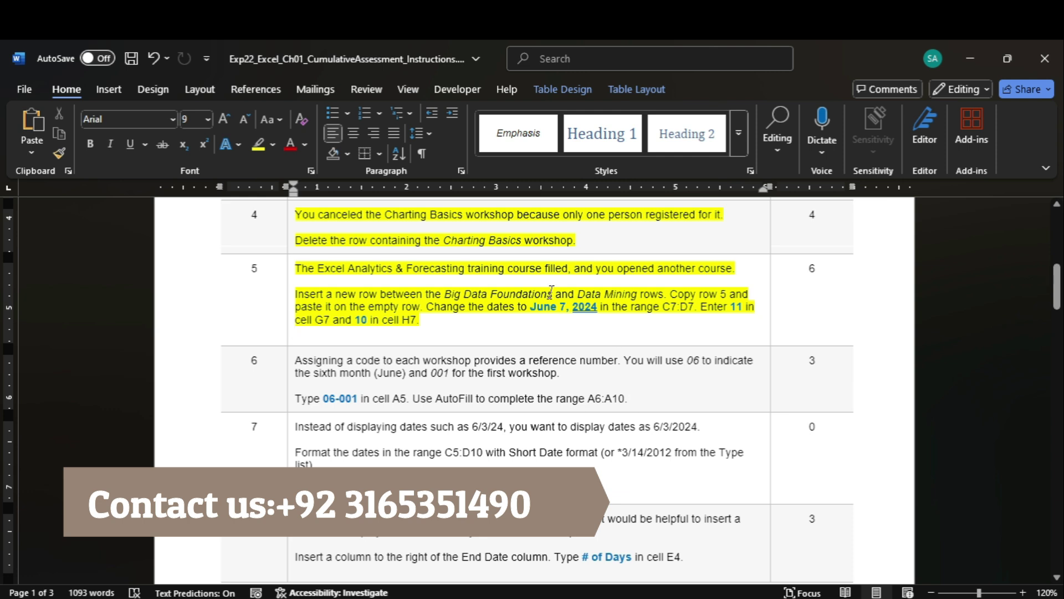
{"action": "left_click_drag", "start_coordinate": [546, 307], "coordinate": [598, 308]}
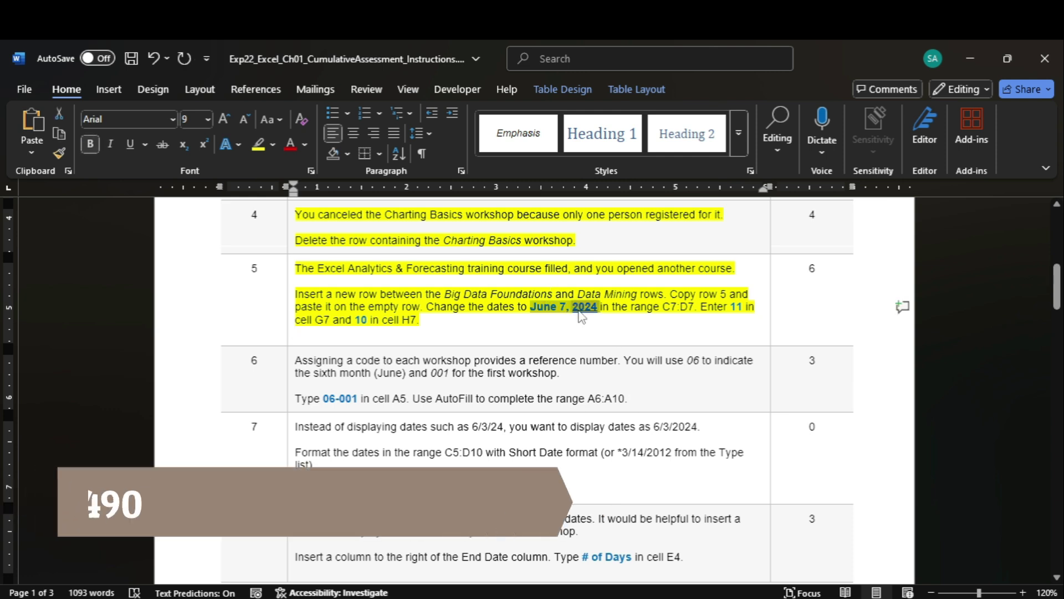
{"action": "mouse_move", "coordinate": [807, 596]}
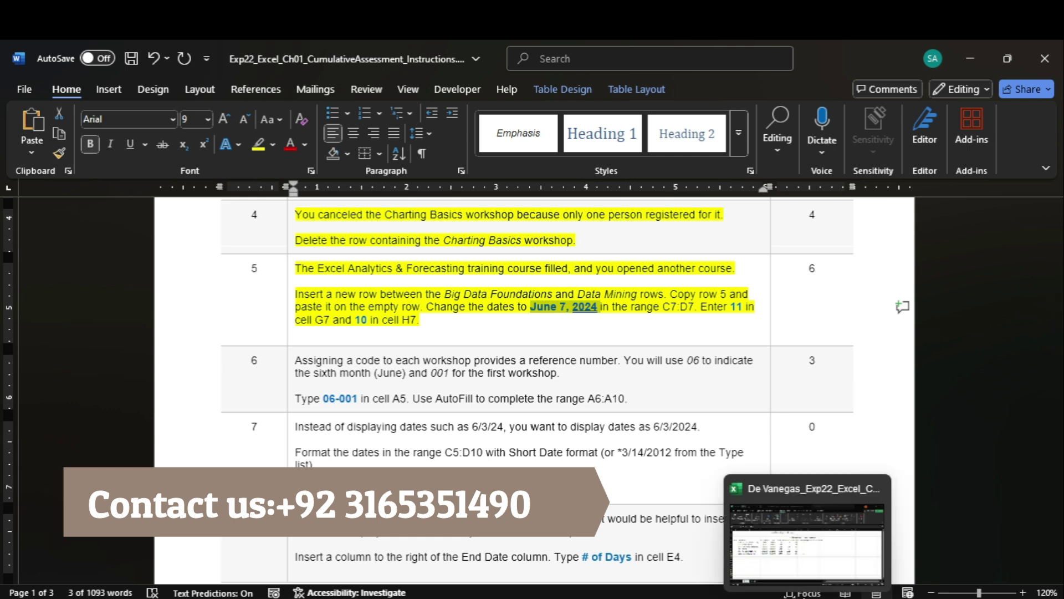
{"action": "left_click", "coordinate": [794, 571]}
{"action": "double_click", "coordinate": [247, 334]}
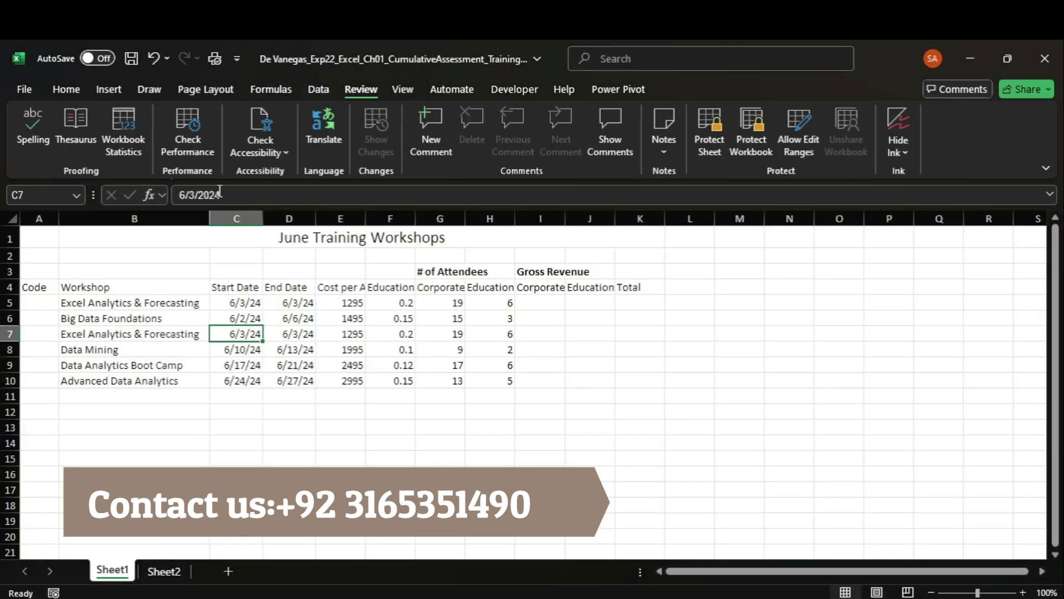
{"action": "key", "text": "ctrl+a"}
{"action": "key", "text": "ctrl+v"}
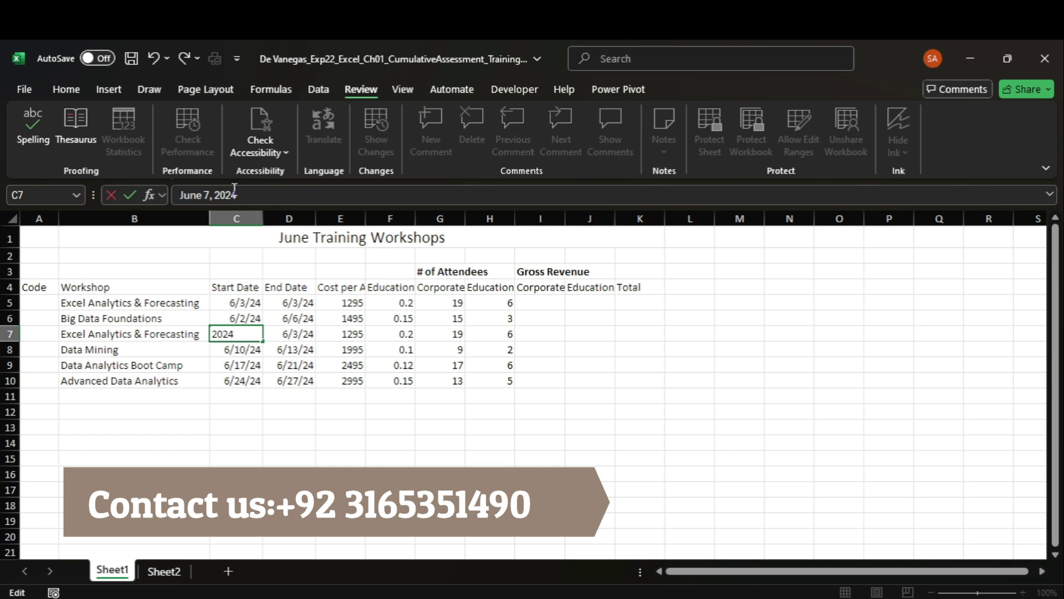
{"action": "key", "text": "Tab"}
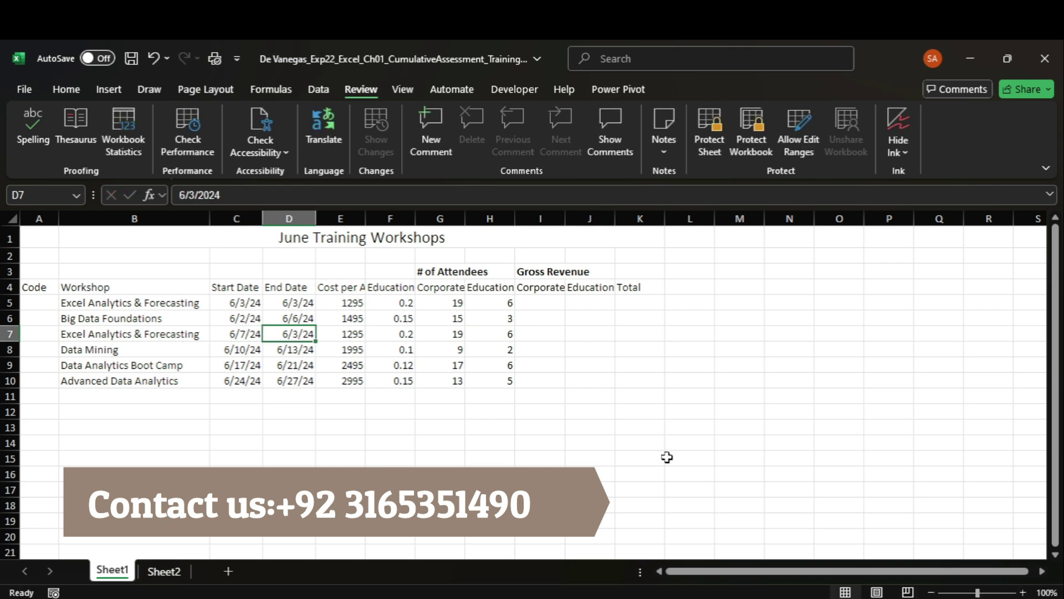
Recheck the Word instructions and set the end date in cell D7 of the Excel sheet to June 7, 2024
{"action": "left_click", "coordinate": [776, 533]}
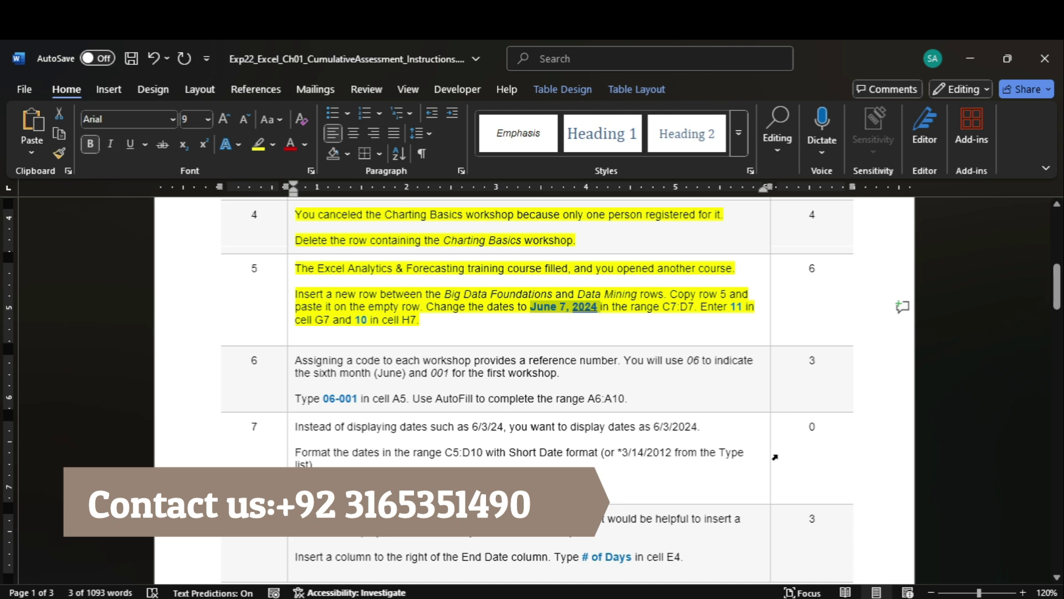
{"action": "left_click", "coordinate": [765, 527]}
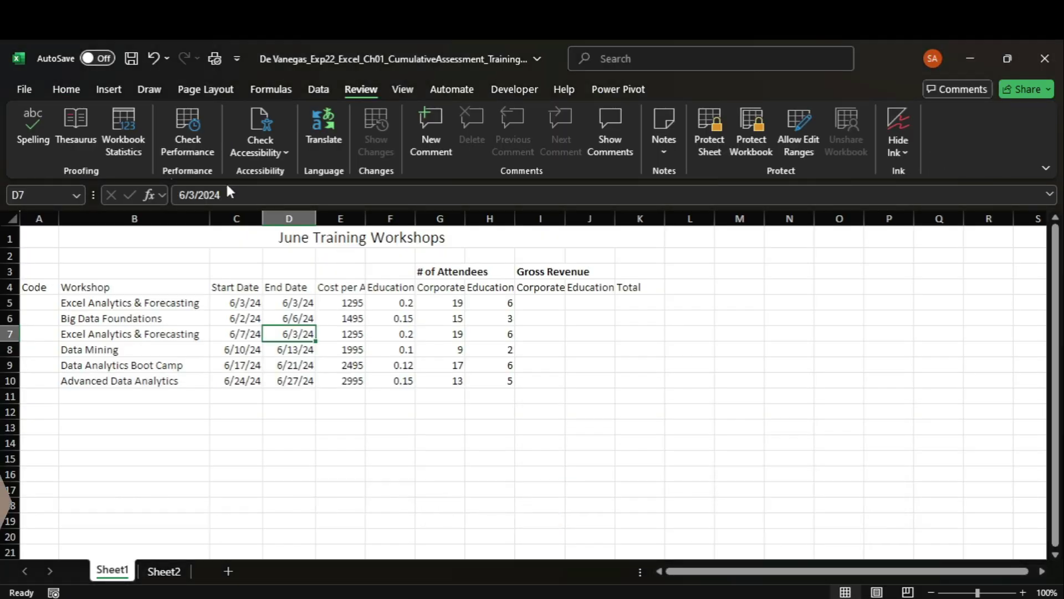
{"action": "left_click", "coordinate": [231, 194]}
{"action": "key", "text": "ctrl+a"}
{"action": "key", "text": "ctrl+v"}
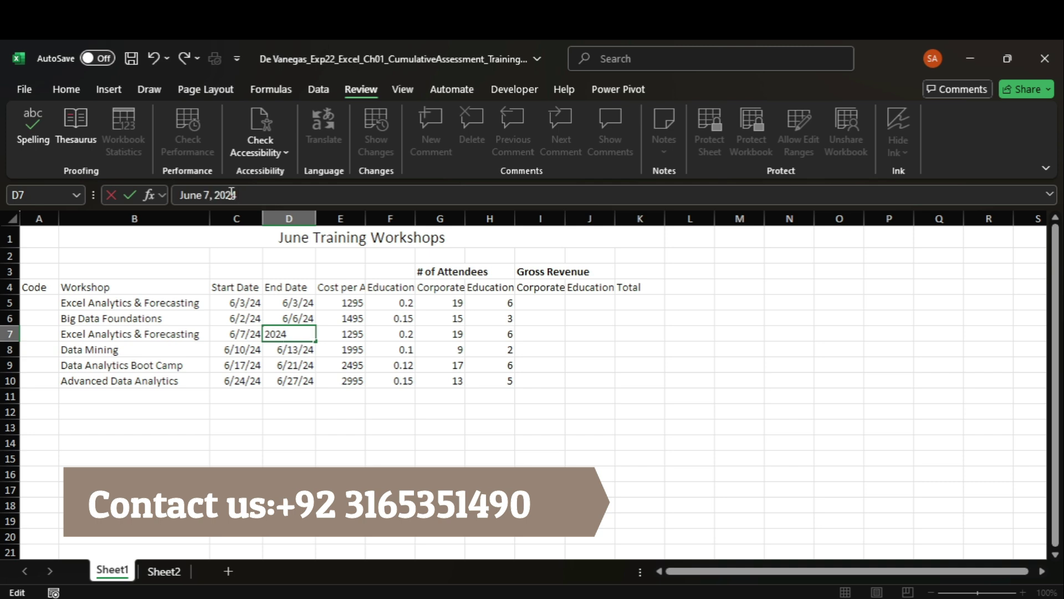
{"action": "left_click", "coordinate": [236, 350]}
Look up the attendee numbers in the Word instructions and enter 11 in cell G7 of the Excel sheet
{"action": "mouse_move", "coordinate": [807, 596]}
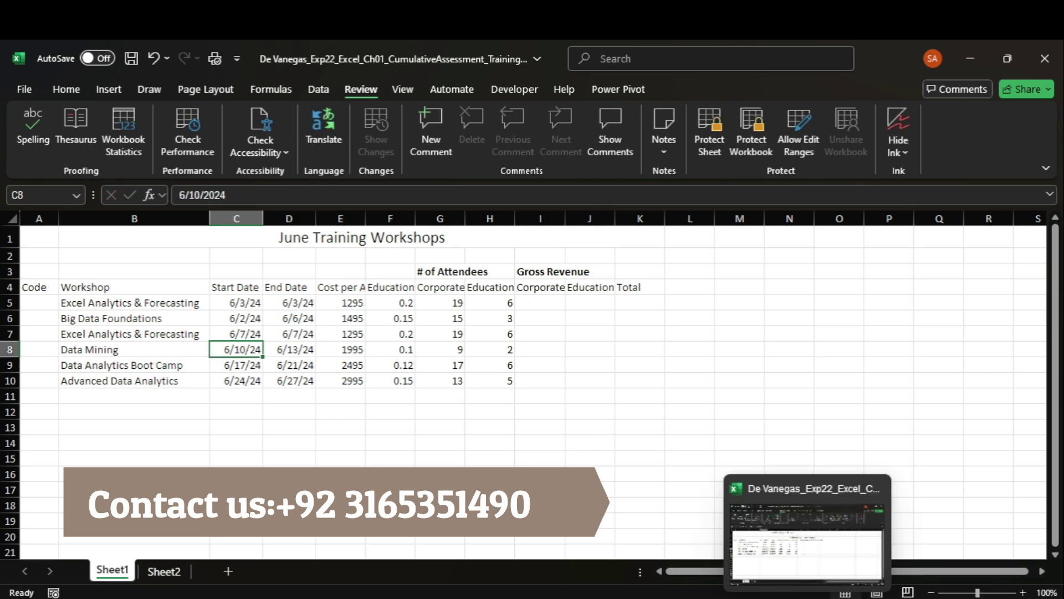
{"action": "left_click", "coordinate": [787, 546]}
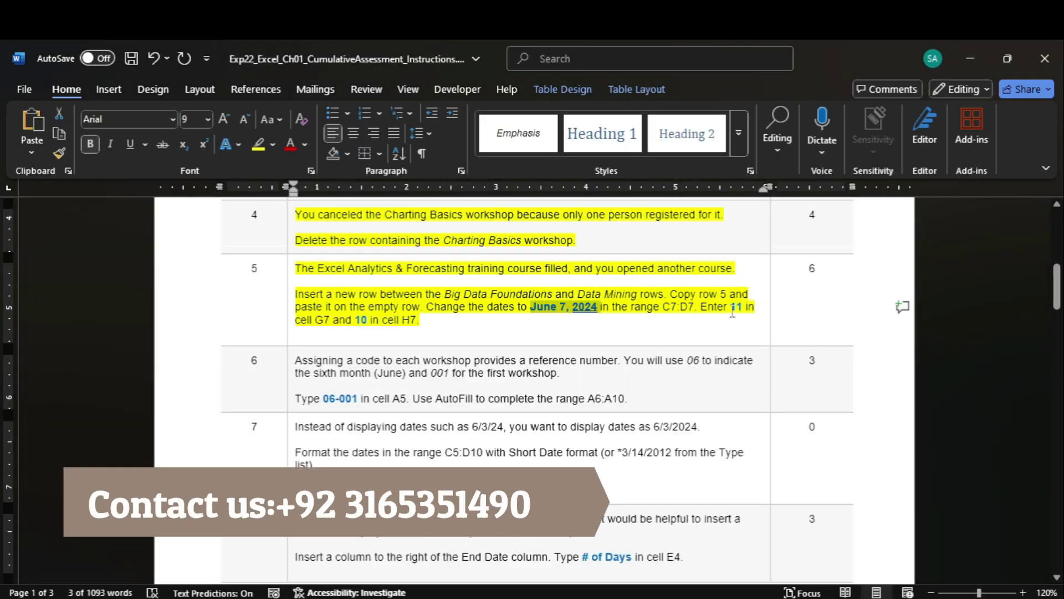
{"action": "mouse_move", "coordinate": [787, 596]}
{"action": "left_click", "coordinate": [787, 538]}
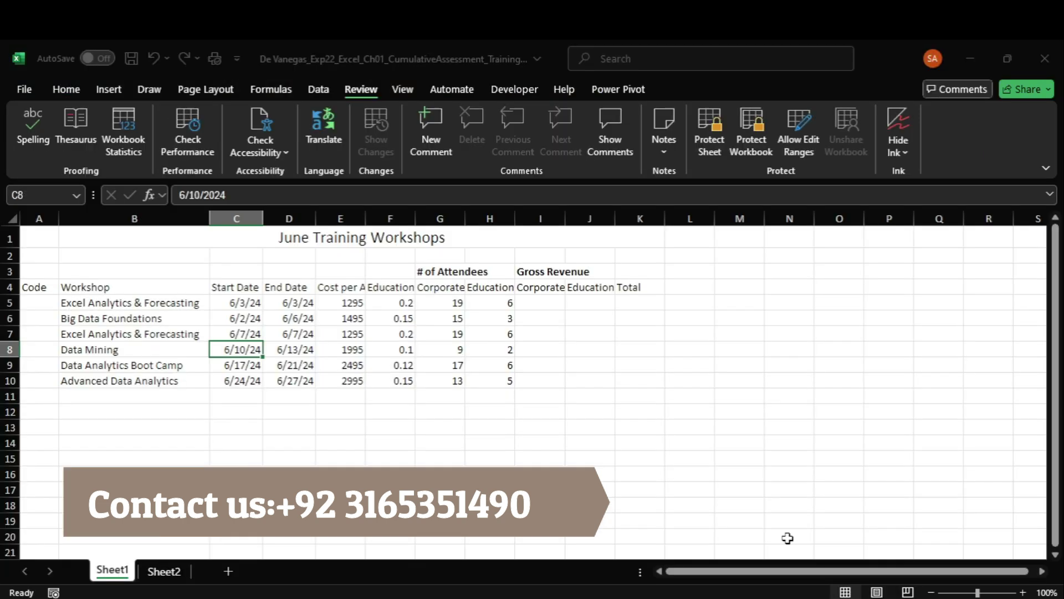
{"action": "left_click", "coordinate": [453, 338]}
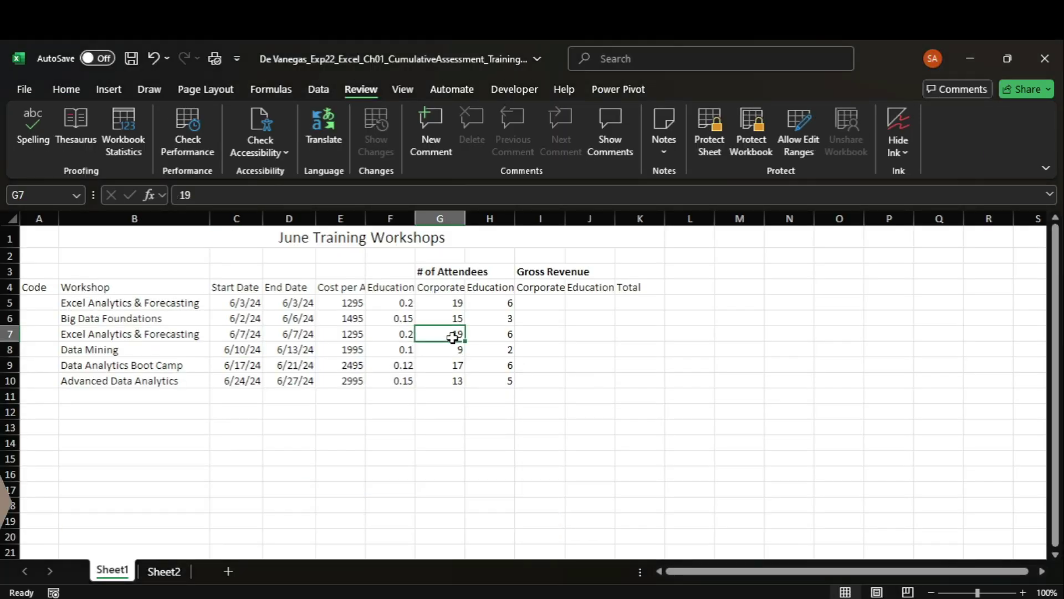
{"action": "type", "text": "11"}
{"action": "key", "text": "Left"}
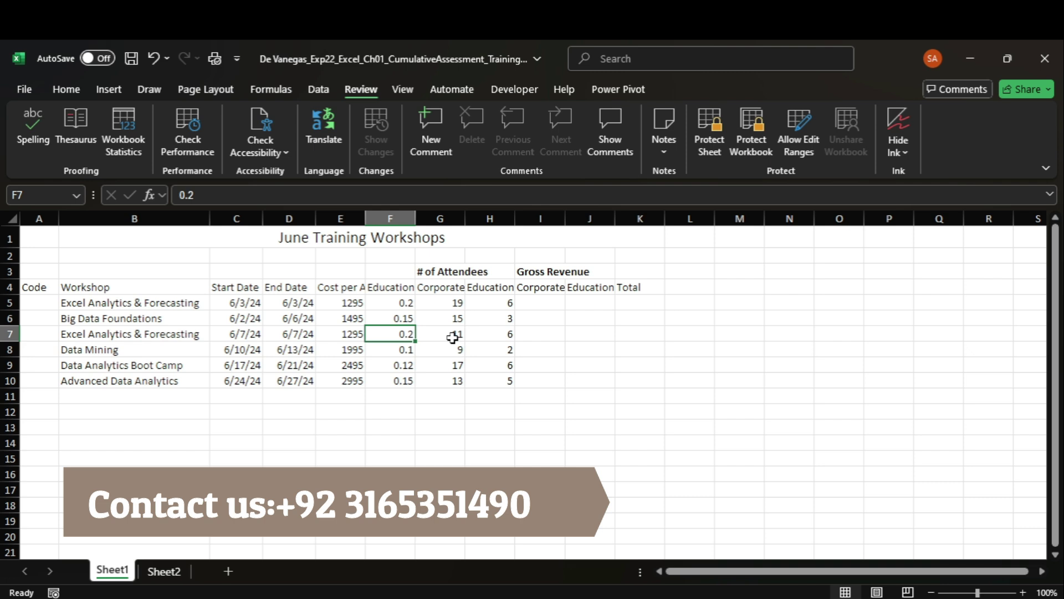
Enter 10 as the number of Education attendees in cell H7
{"action": "mouse_move", "coordinate": [776, 596]}
{"action": "left_click", "coordinate": [767, 565]}
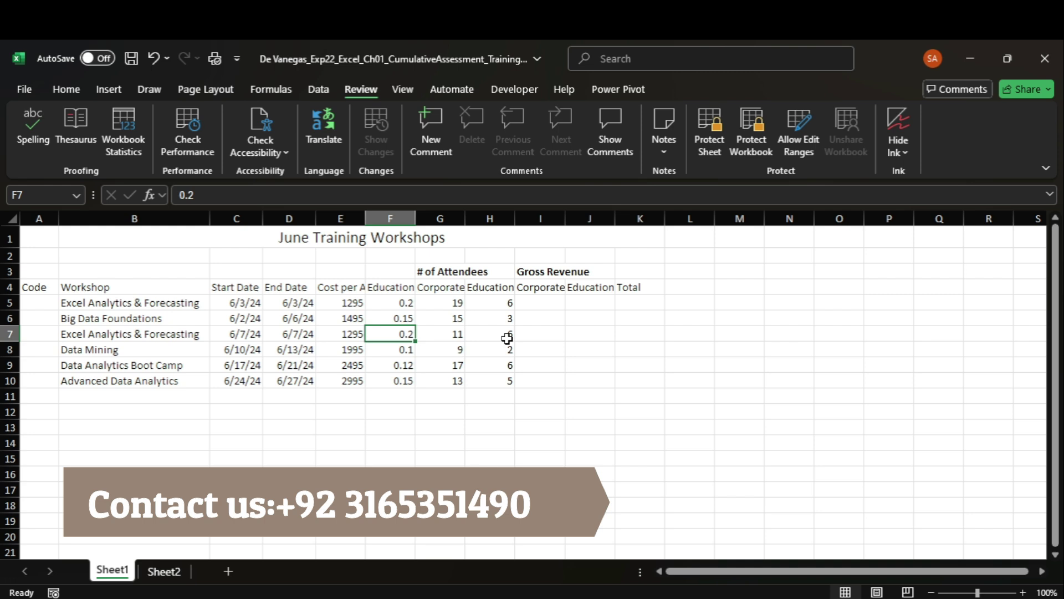
{"action": "left_click", "coordinate": [507, 334]}
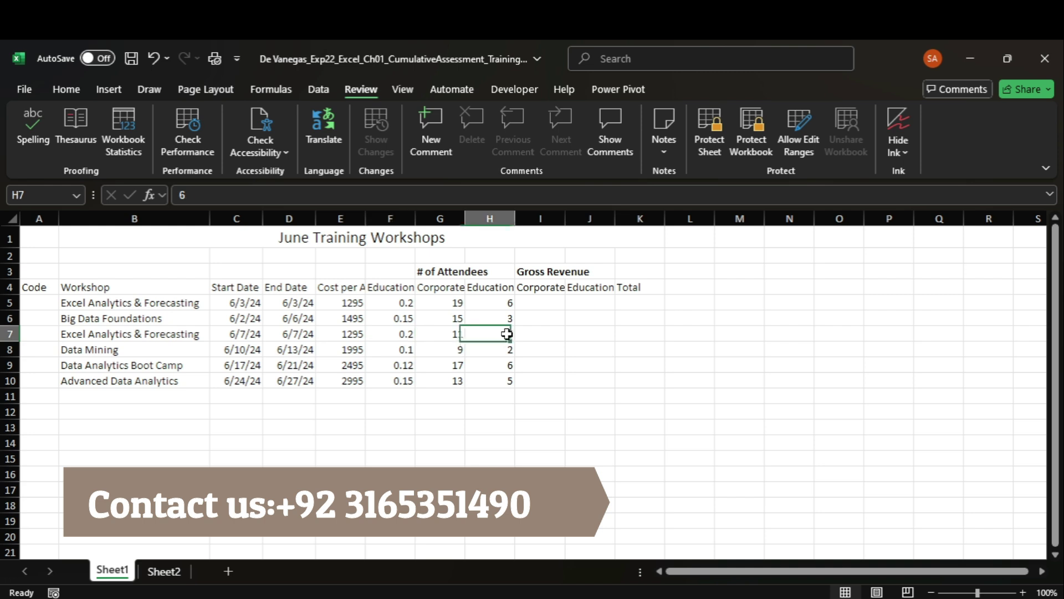
{"action": "type", "text": "10"}
{"action": "key", "text": "Return"}
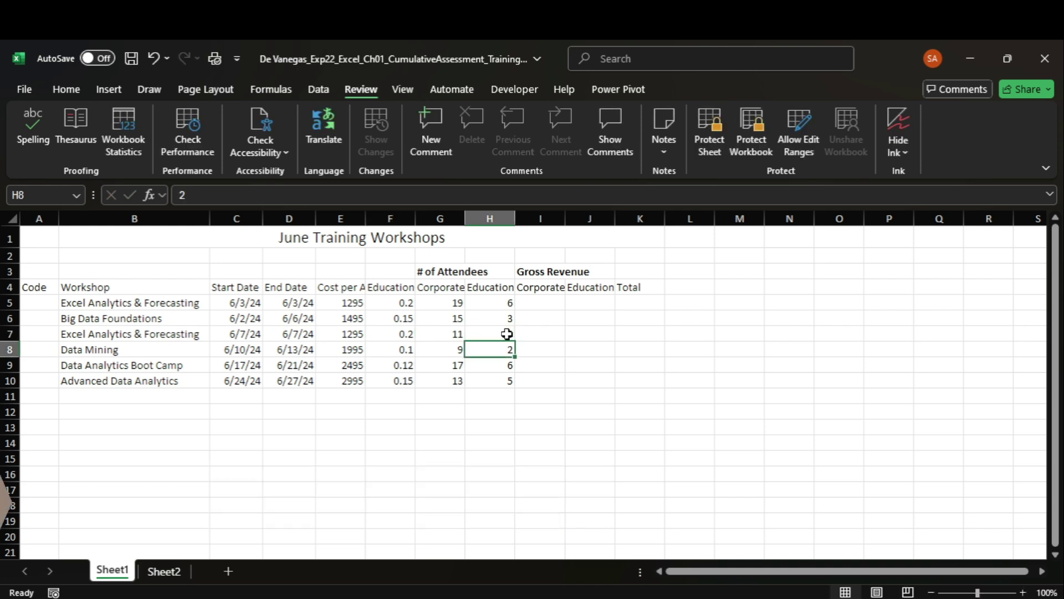
Switch to the Word instructions, highlight the text of instruction 6 in yellow and copy the code 06-001
{"action": "key", "text": "alt+Tab"}
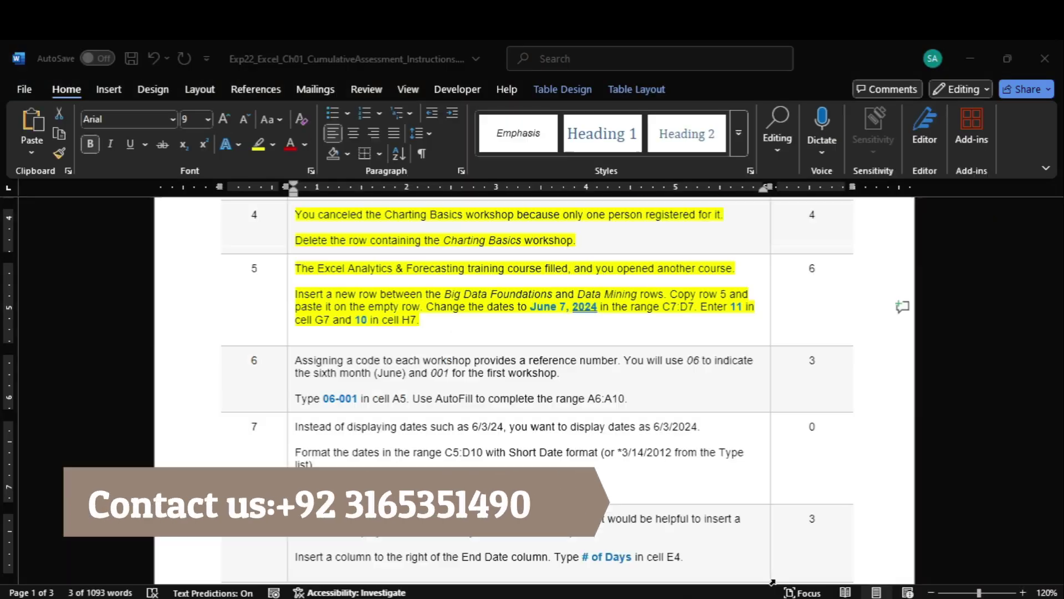
{"action": "left_click", "coordinate": [288, 366]}
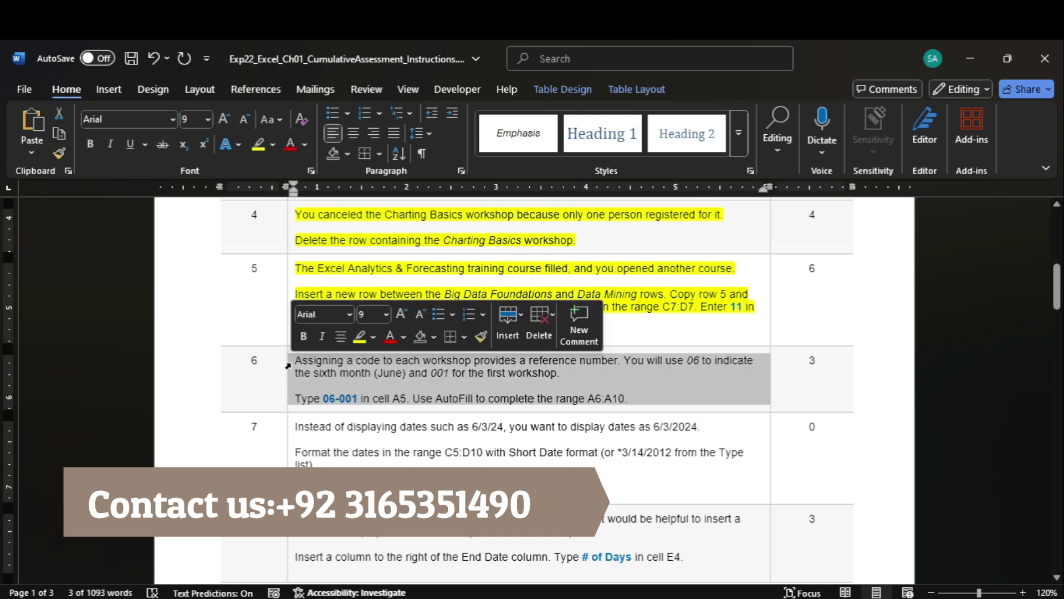
{"action": "left_click", "coordinate": [258, 144]}
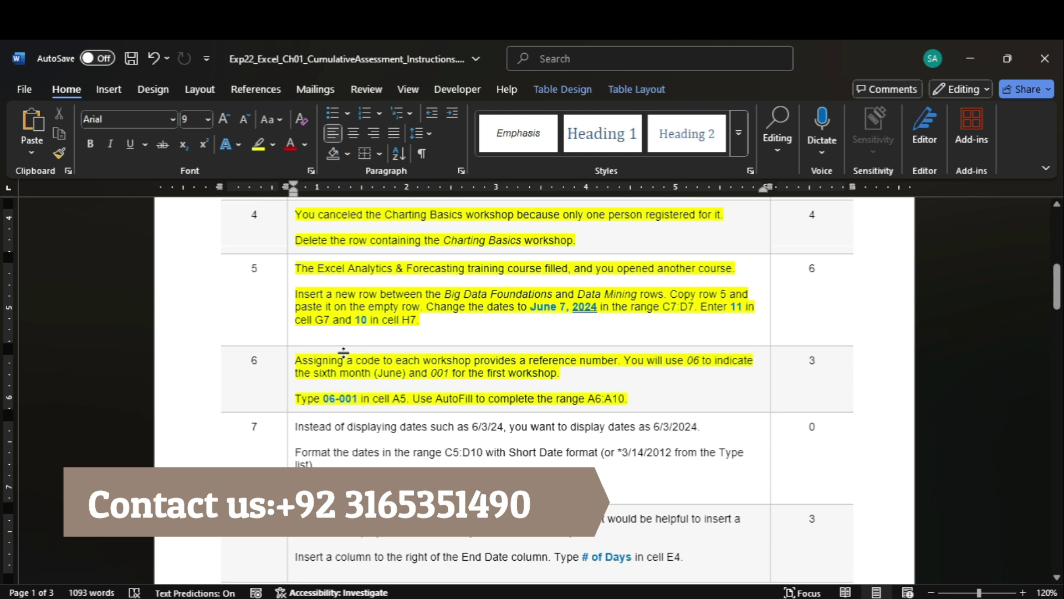
{"action": "left_click_drag", "start_coordinate": [328, 398], "coordinate": [361, 399]}
{"action": "key", "text": "ctrl+c"}
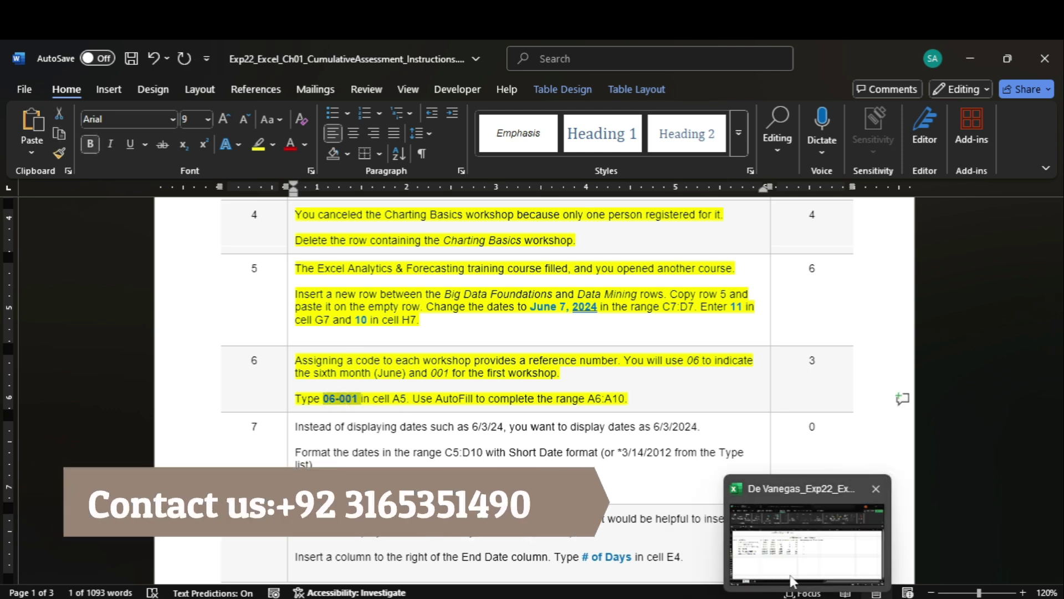
Switch to the Excel sheet and paste the code 06-001 into cell A5
{"action": "left_click", "coordinate": [796, 532]}
{"action": "left_click", "coordinate": [39, 305]}
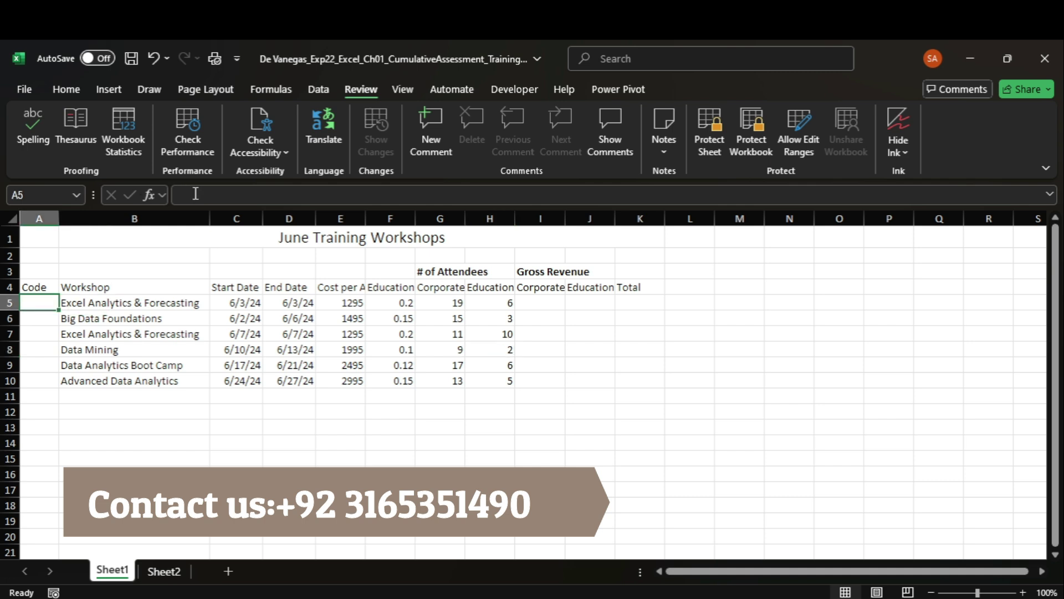
{"action": "key", "text": "ctrl+v"}
{"action": "key", "text": "Return"}
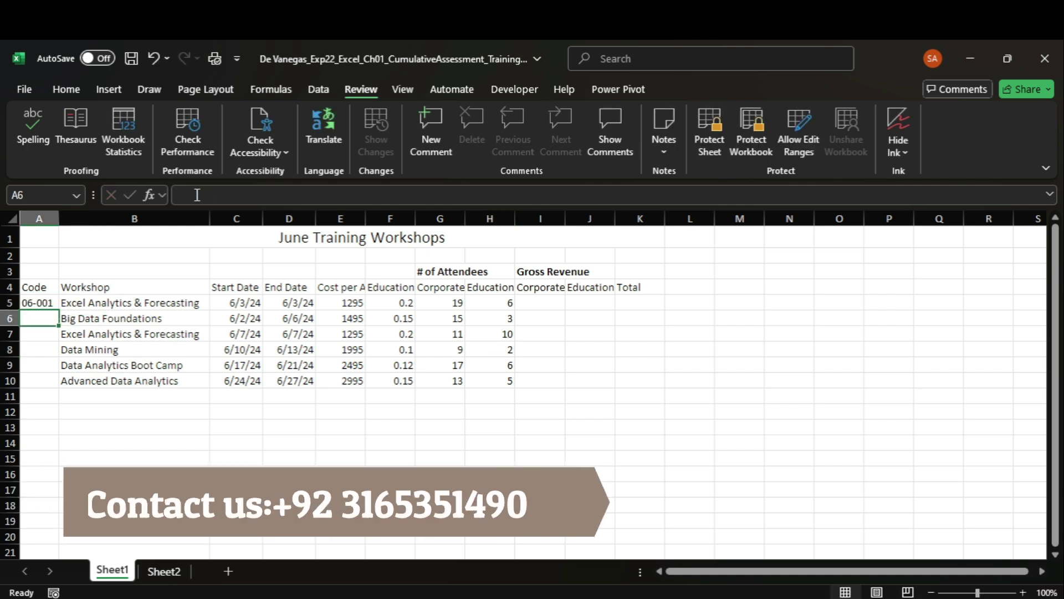
Recheck the code instruction in Word and AutoFill the workshop codes from cell A5 through the range A6:A10 in Excel
{"action": "left_click", "coordinate": [795, 533]}
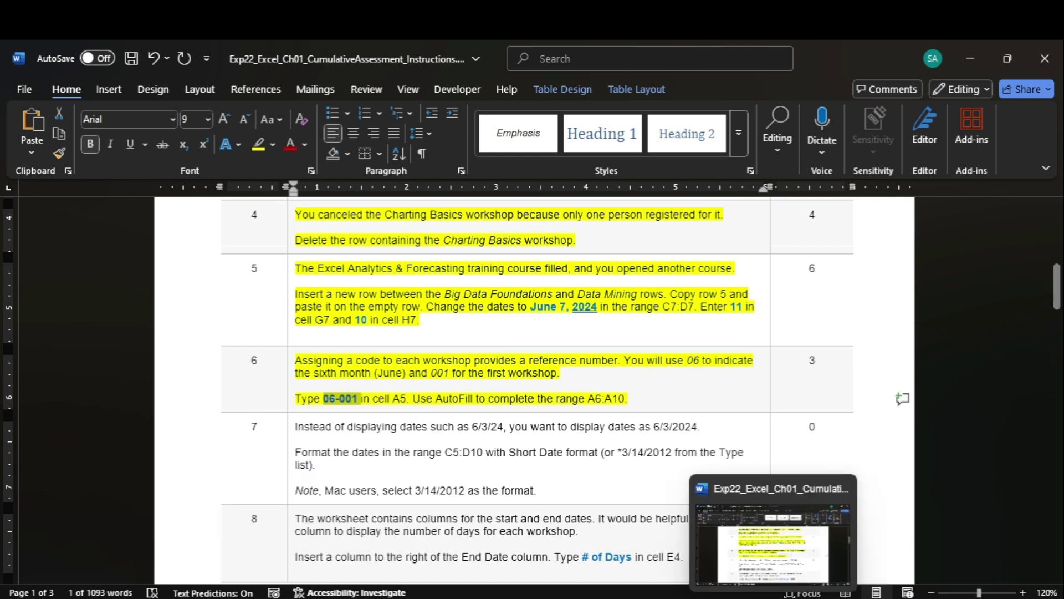
{"action": "left_click", "coordinate": [798, 533]}
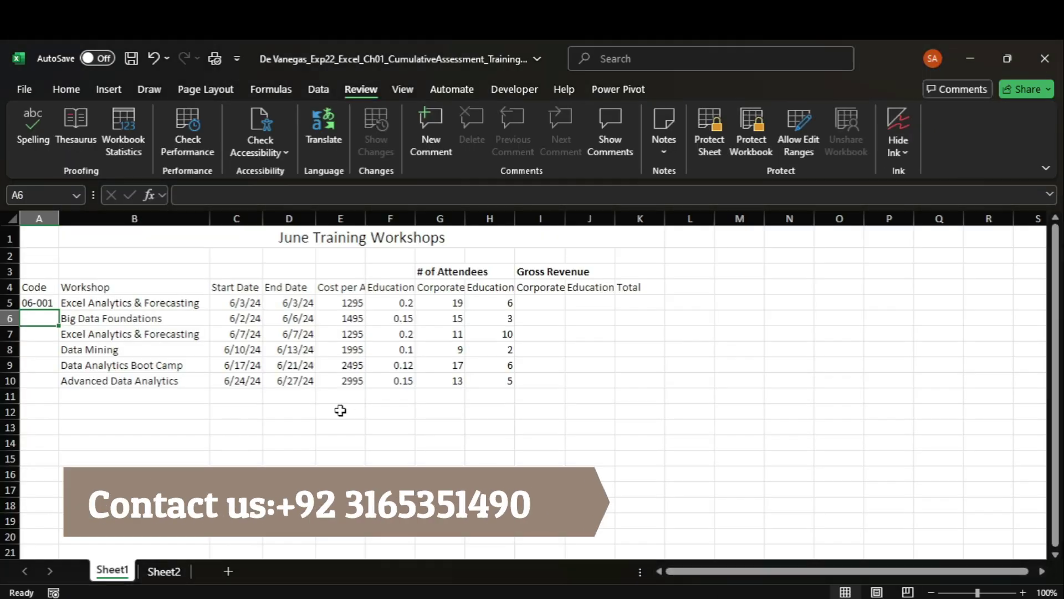
{"action": "left_click", "coordinate": [50, 302]}
{"action": "double_click", "coordinate": [58, 310]}
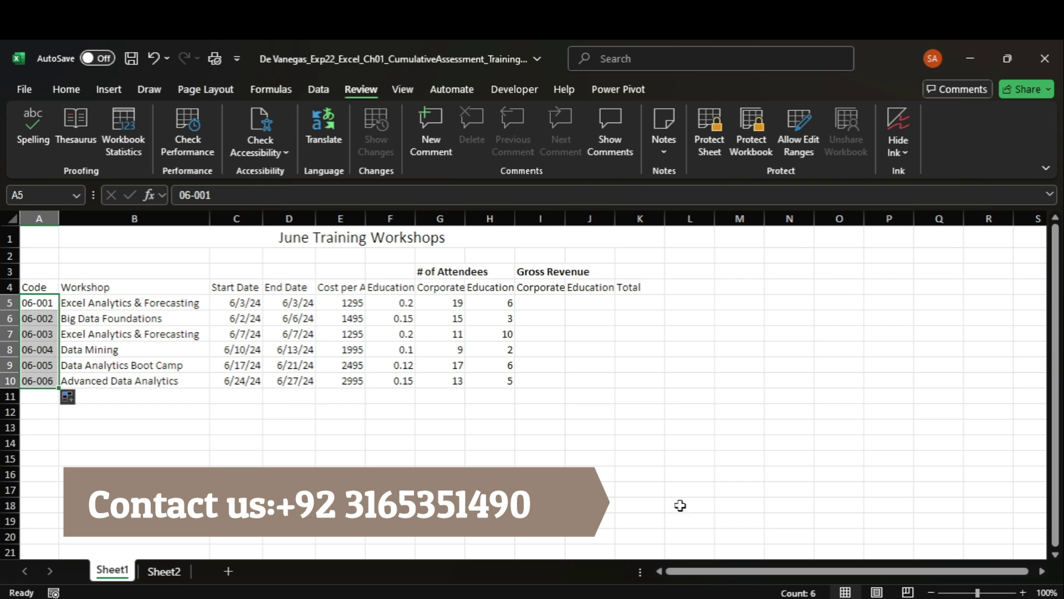
Switch to the Word instructions, highlight the text of instruction 7 in yellow and copy the range reference C5:D10
{"action": "left_click", "coordinate": [795, 533]}
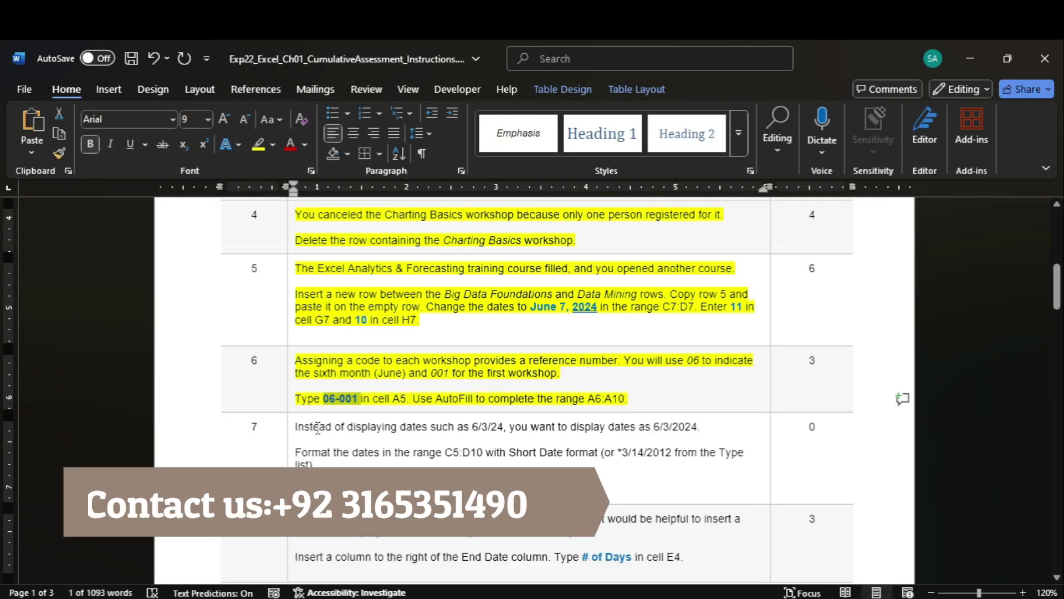
{"action": "left_click", "coordinate": [290, 431]}
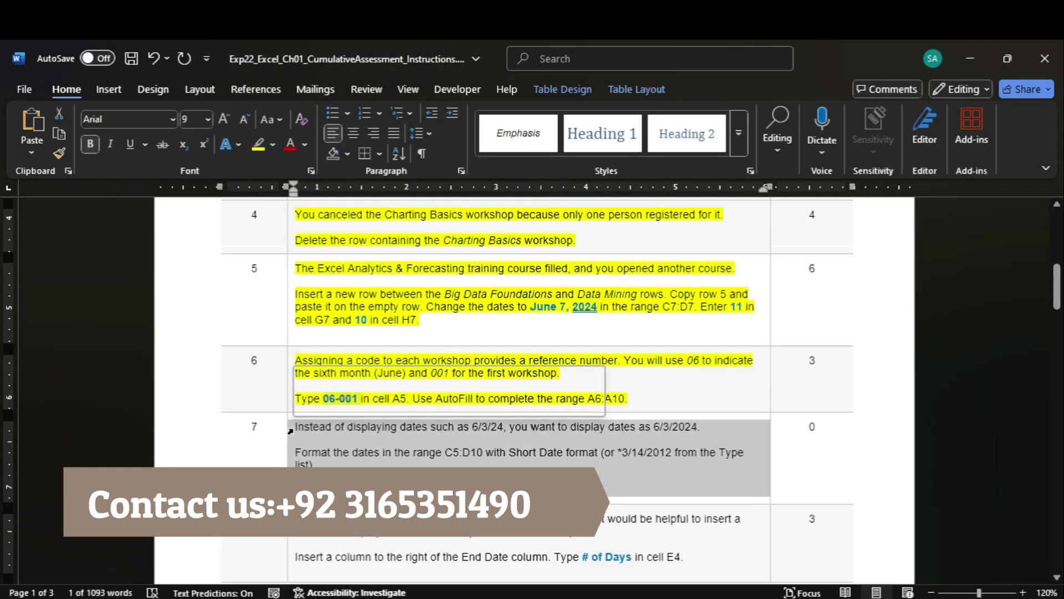
{"action": "left_click", "coordinate": [257, 147]}
{"action": "left_click_drag", "start_coordinate": [1057, 287], "coordinate": [1056, 299]}
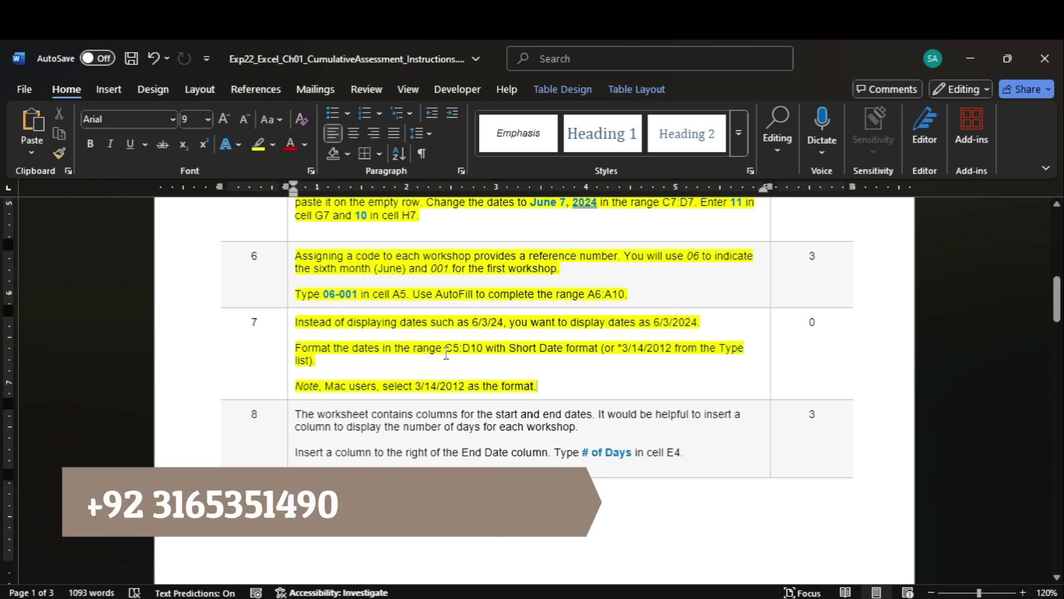
{"action": "left_click_drag", "start_coordinate": [447, 348], "coordinate": [474, 353]}
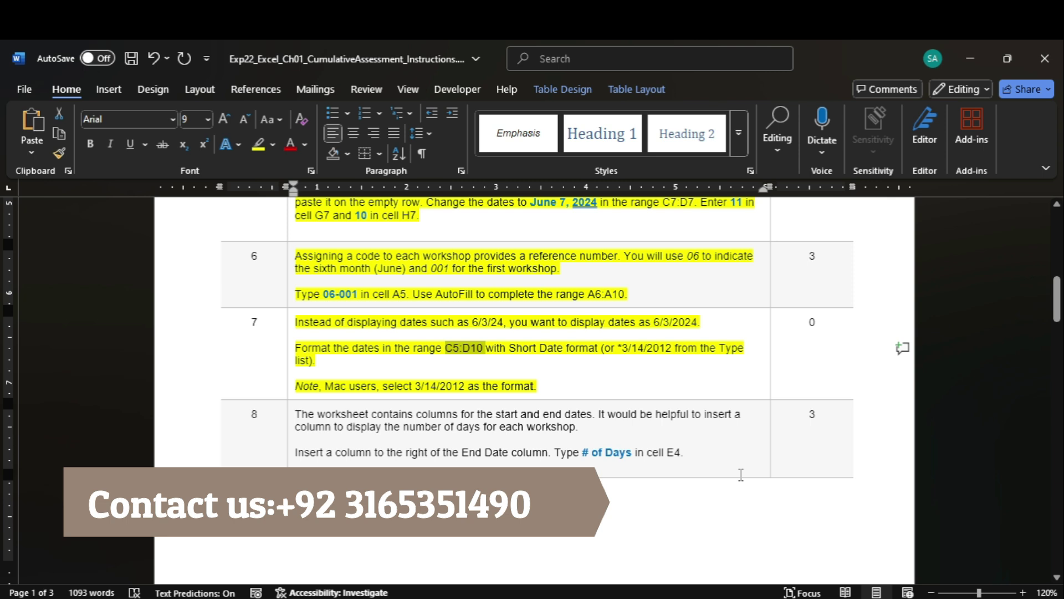
Return to the Excel sheet and apply the Short Date format to the range C5:D10
{"action": "left_click", "coordinate": [808, 532]}
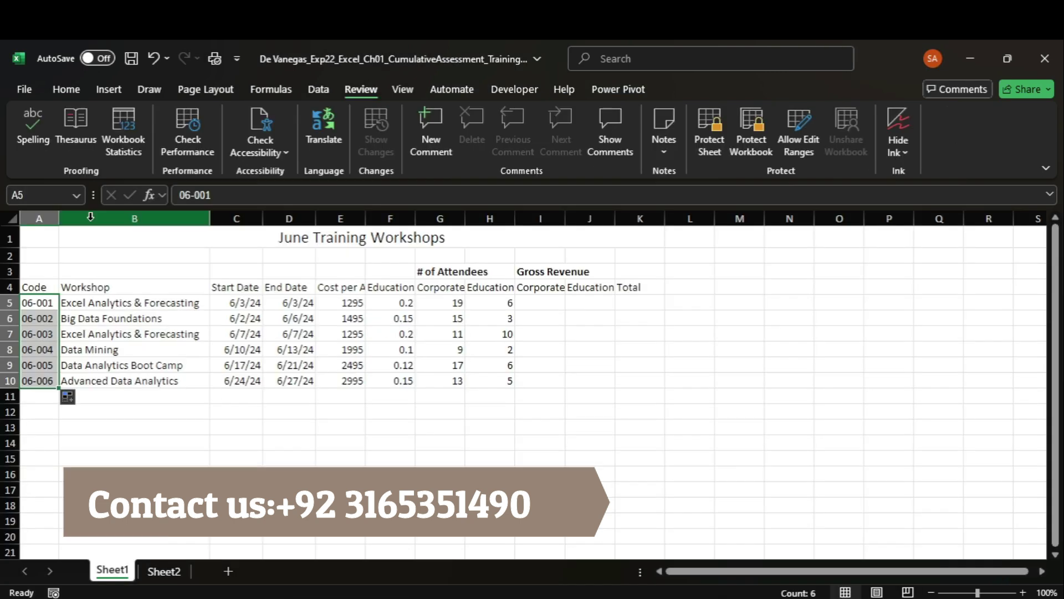
{"action": "left_click", "coordinate": [58, 194]}
{"action": "type", "text": "C5:D10"}
{"action": "key", "text": "Return"}
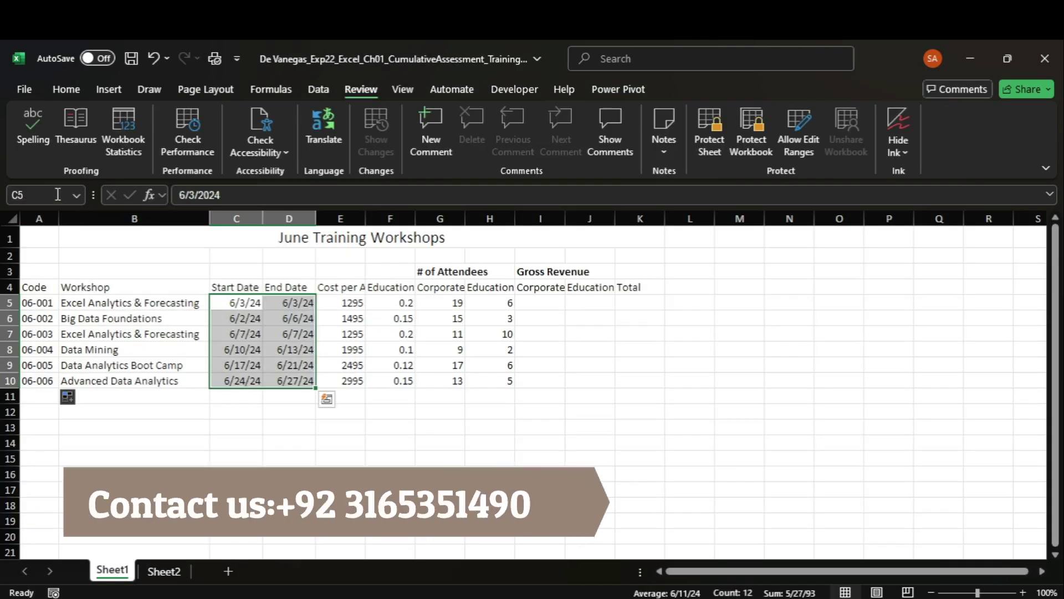
{"action": "left_click", "coordinate": [65, 90]}
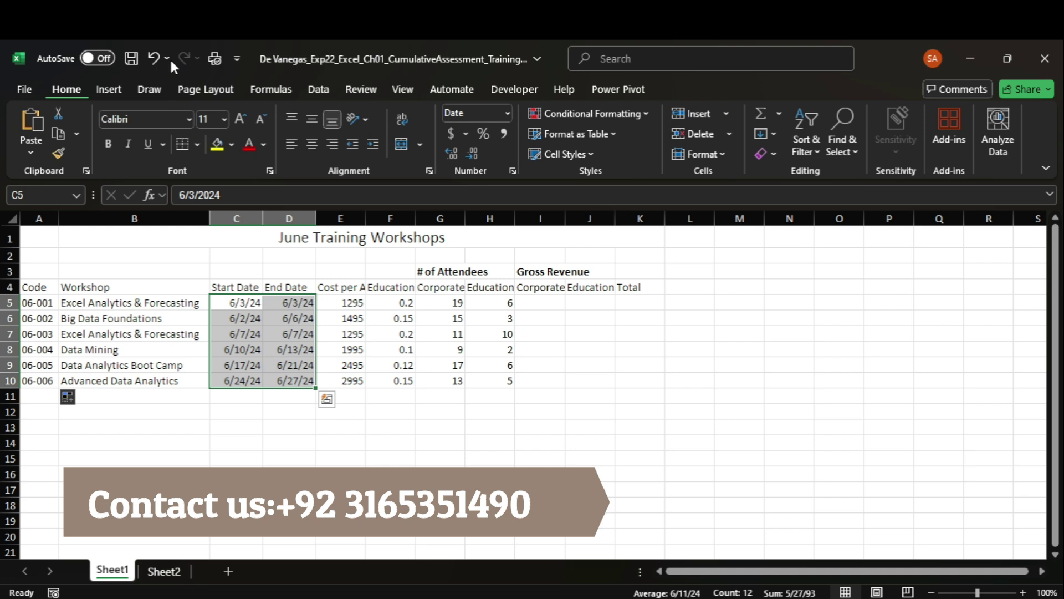
{"action": "left_click", "coordinate": [508, 114]}
{"action": "left_click", "coordinate": [534, 308]}
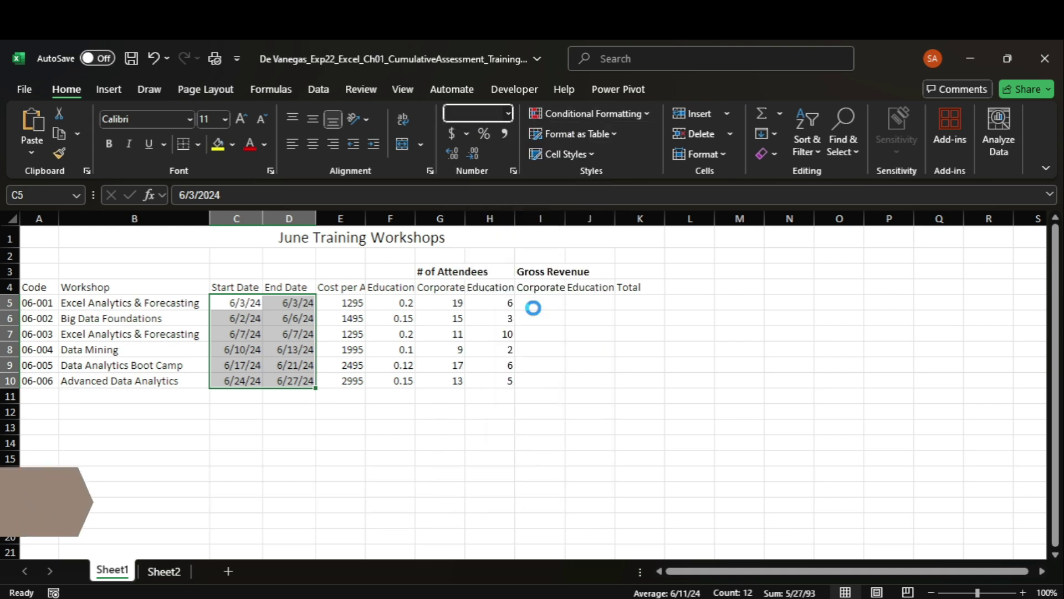
Check the date type of range C5:D10 in Format Cells against the instructions and accept *3/14/2012
{"action": "mouse_move", "coordinate": [772, 598]}
{"action": "mouse_move", "coordinate": [770, 565]}
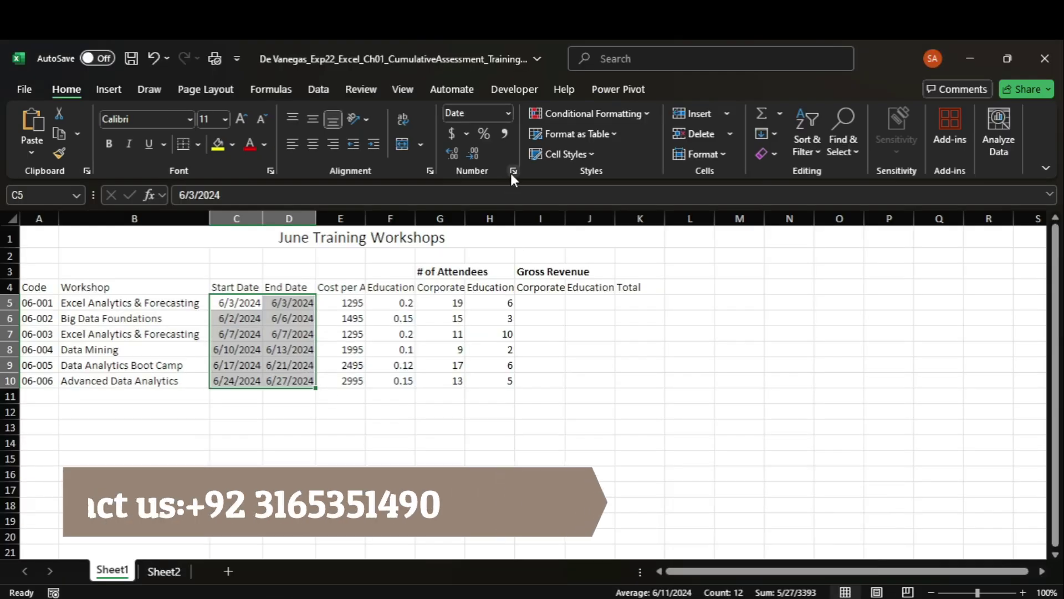
{"action": "left_click", "coordinate": [510, 173]}
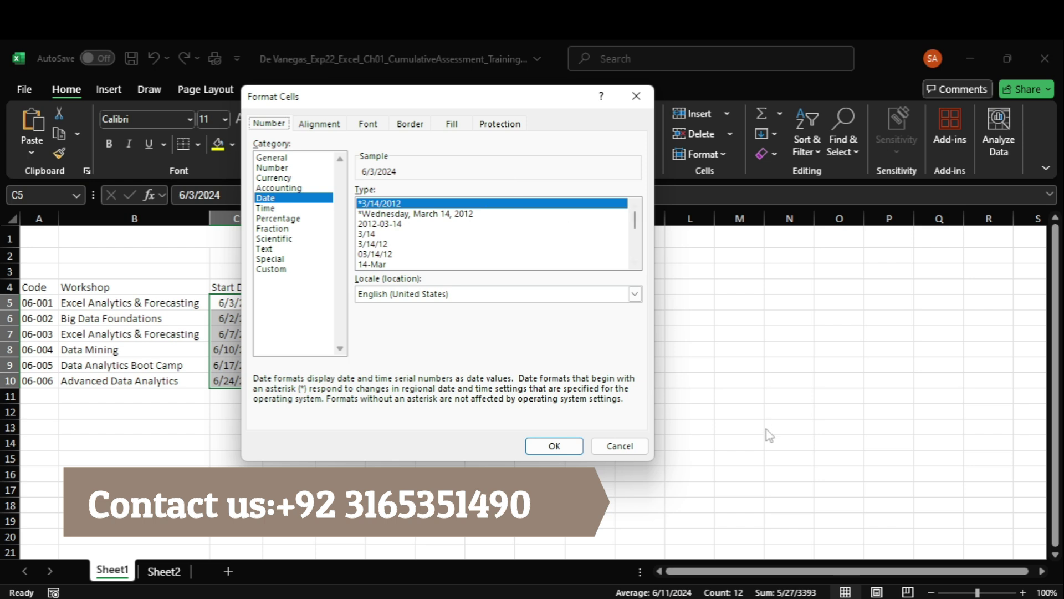
{"action": "mouse_move", "coordinate": [773, 598]}
{"action": "mouse_move", "coordinate": [767, 567]}
{"action": "left_click", "coordinate": [557, 443]}
Switch to the Word instructions and highlight the text of instruction 8 in yellow
{"action": "mouse_move", "coordinate": [773, 597]}
{"action": "left_click", "coordinate": [767, 532]}
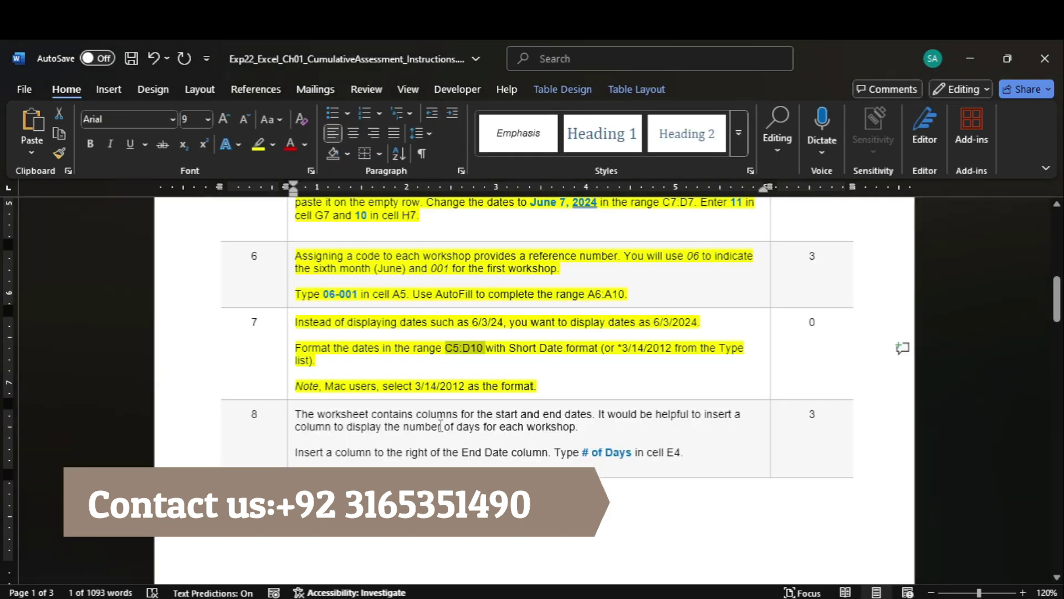
{"action": "left_click", "coordinate": [290, 432]}
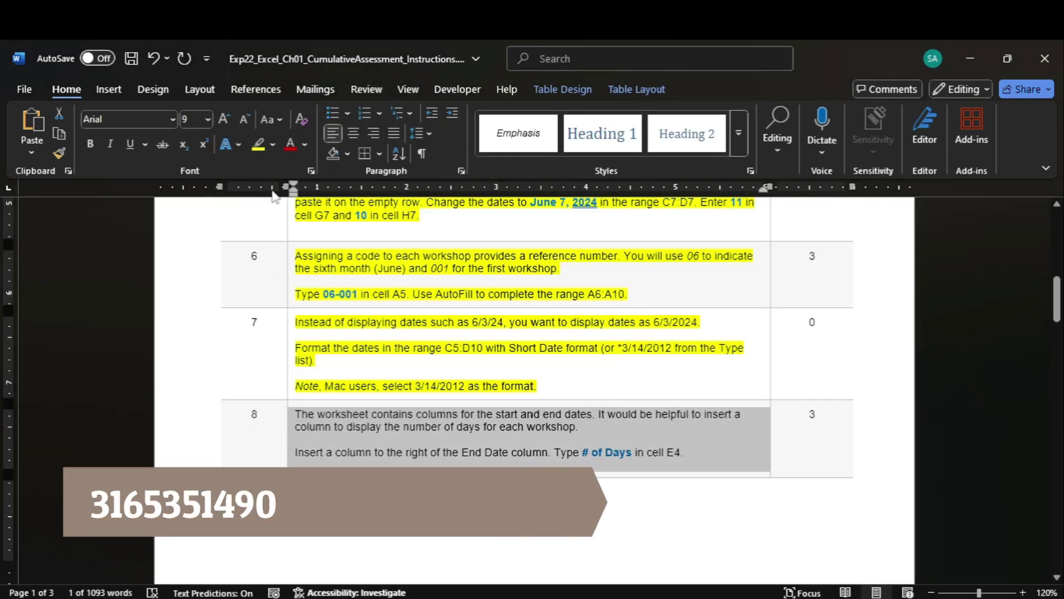
{"action": "left_click", "coordinate": [258, 145]}
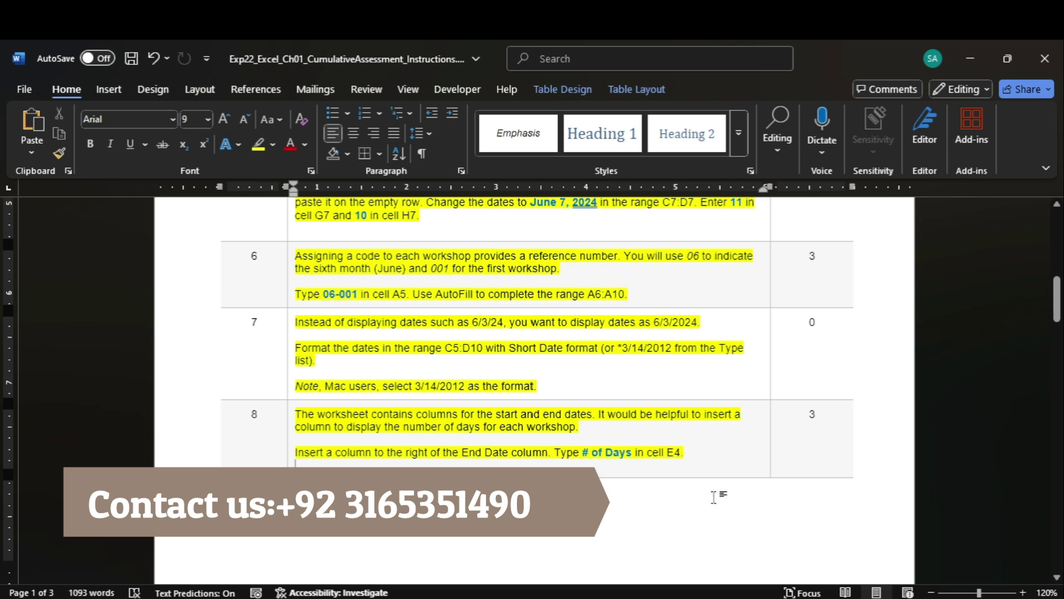
Return to the Excel sheet and insert a blank column to the right of the End Date column
{"action": "mouse_move", "coordinate": [804, 597]}
{"action": "left_click", "coordinate": [803, 532]}
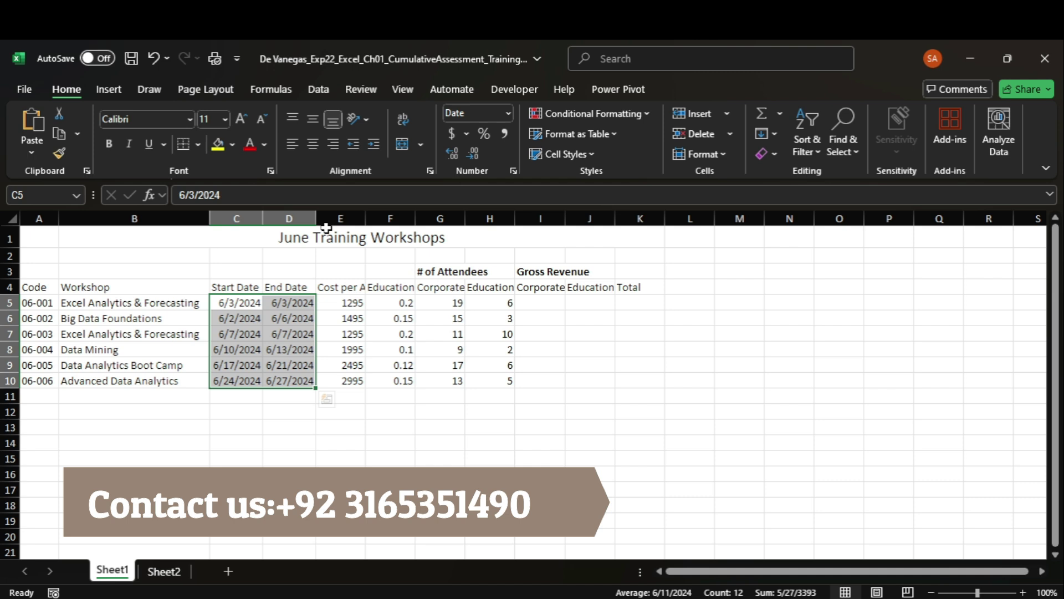
{"action": "left_click", "coordinate": [327, 221]}
{"action": "right_click", "coordinate": [329, 223]}
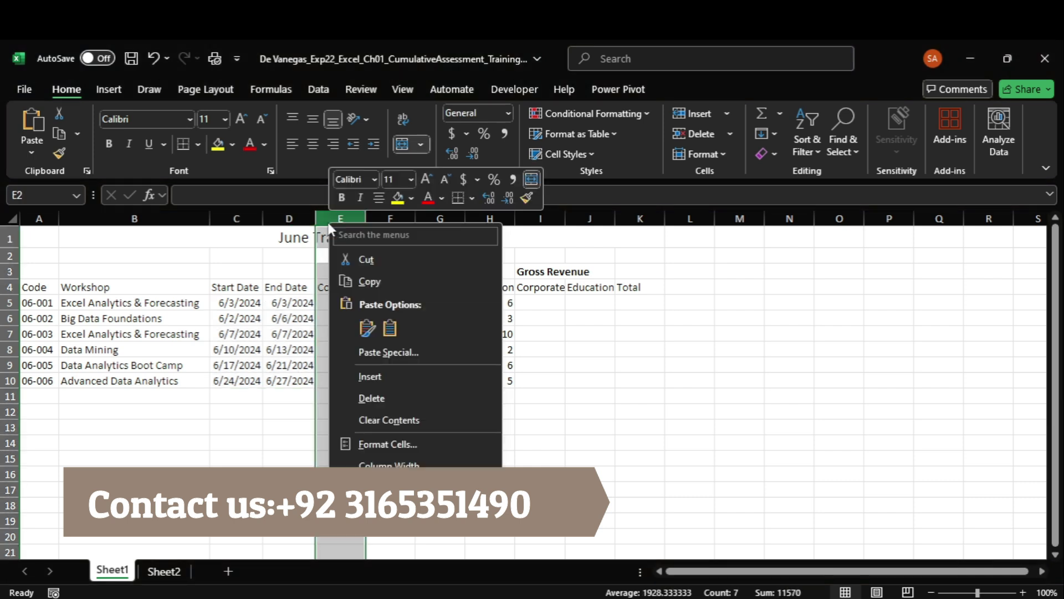
{"action": "left_click", "coordinate": [398, 379]}
Copy the heading text from instruction 8 in Word and enter # of Days in cell E4 of the Excel sheet
{"action": "mouse_move", "coordinate": [781, 596]}
{"action": "left_click", "coordinate": [765, 570]}
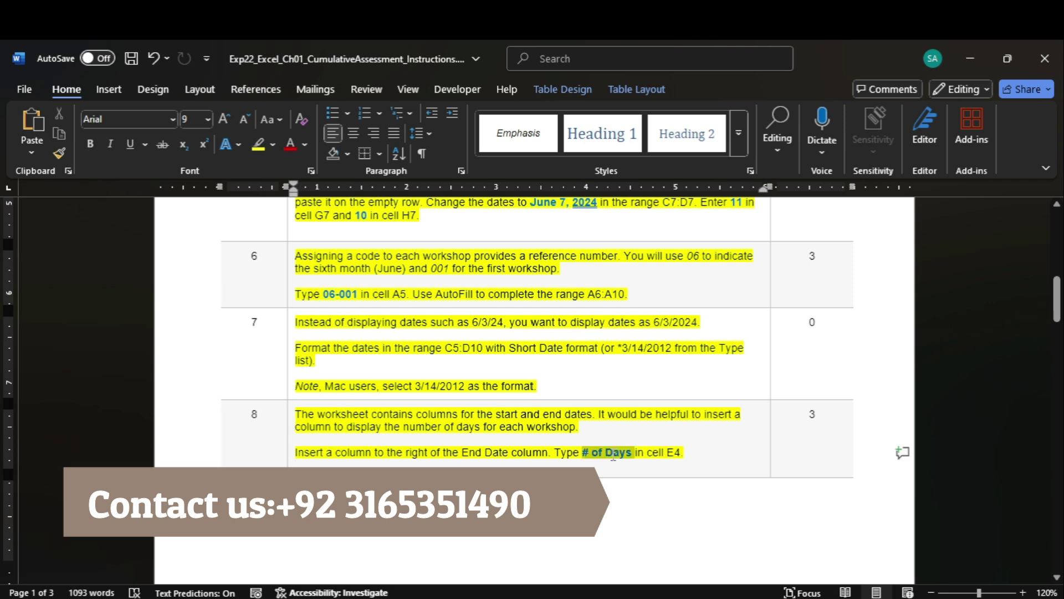
{"action": "mouse_move", "coordinate": [815, 595]}
{"action": "left_click", "coordinate": [815, 526]}
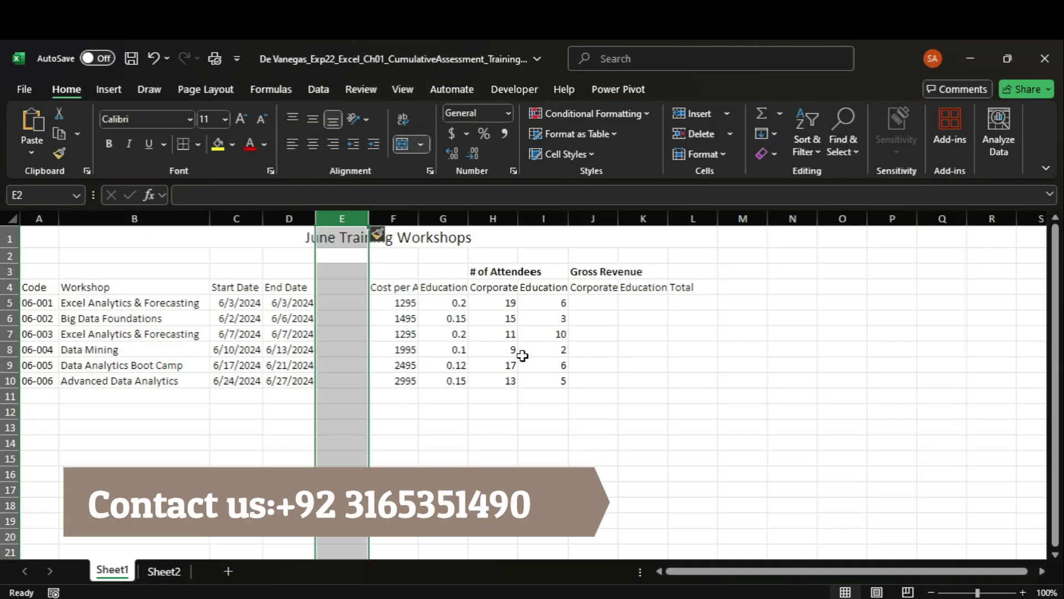
{"action": "left_click", "coordinate": [353, 287]}
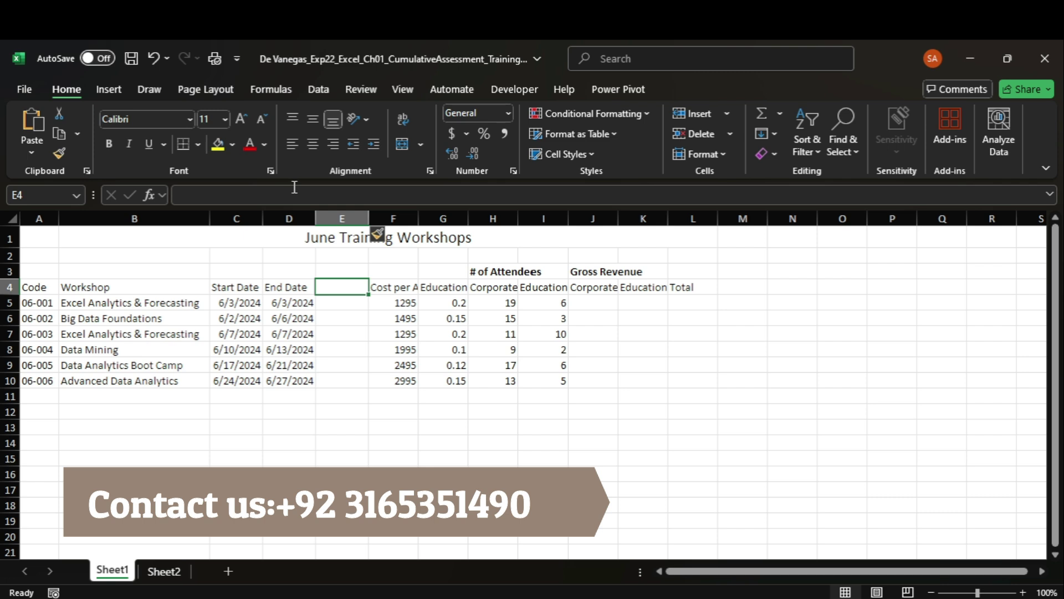
{"action": "type", "text": "# of Days"}
{"action": "key", "text": "Return"}
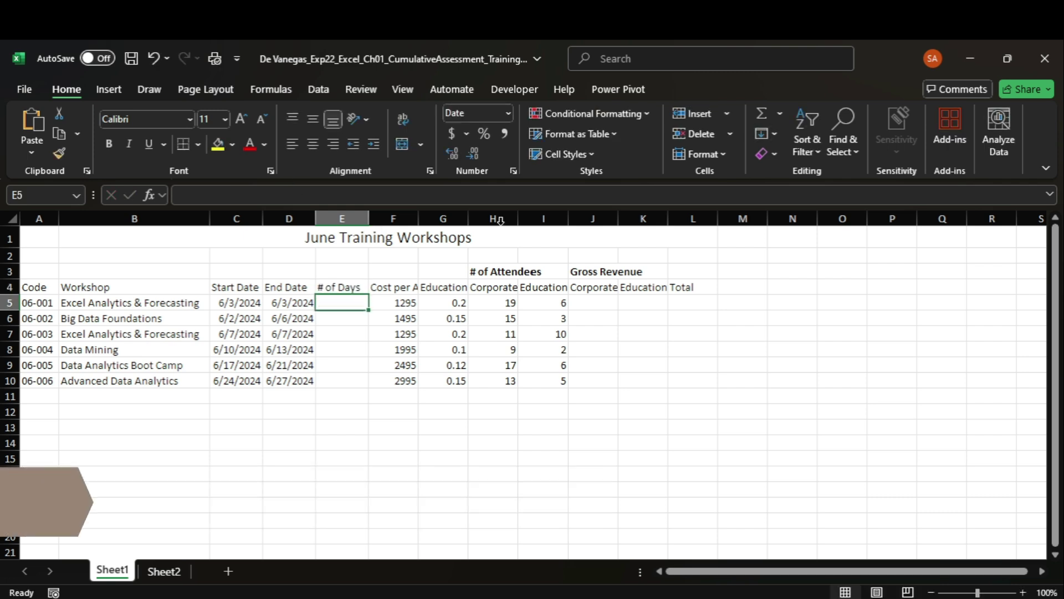
Switch to the Word instructions and highlight the text of instruction 9 in yellow
{"action": "left_click", "coordinate": [761, 564]}
{"action": "left_click_drag", "start_coordinate": [1057, 299], "coordinate": [1056, 356]}
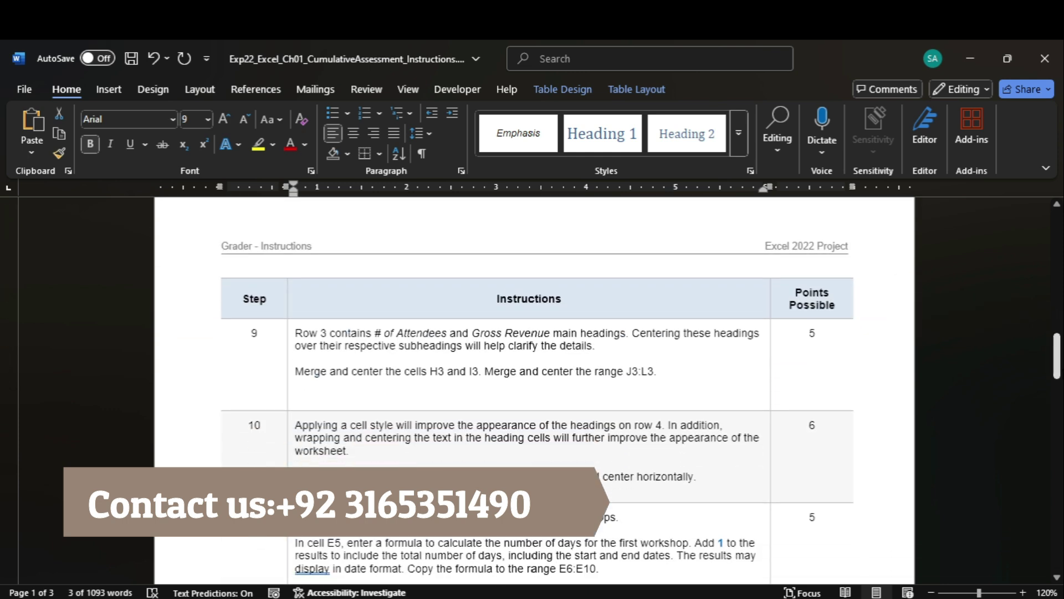
{"action": "left_click", "coordinate": [293, 343]}
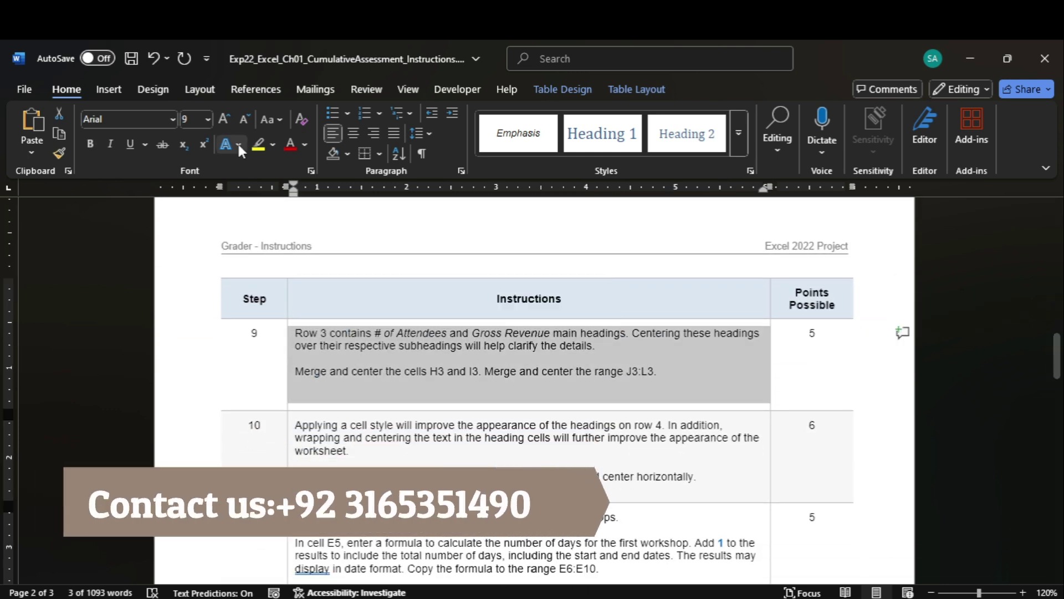
{"action": "left_click", "coordinate": [260, 143]}
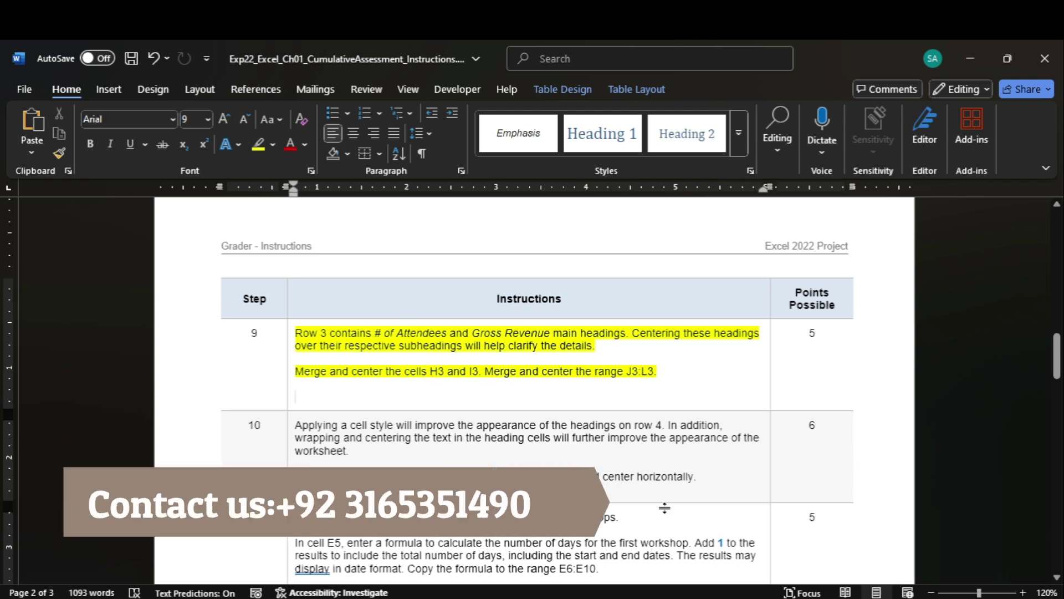
In the Excel sheet, merge and center the # of Attendees heading across H3:I3 and the Gross Revenue heading across J3:L3
{"action": "left_click", "coordinate": [806, 513]}
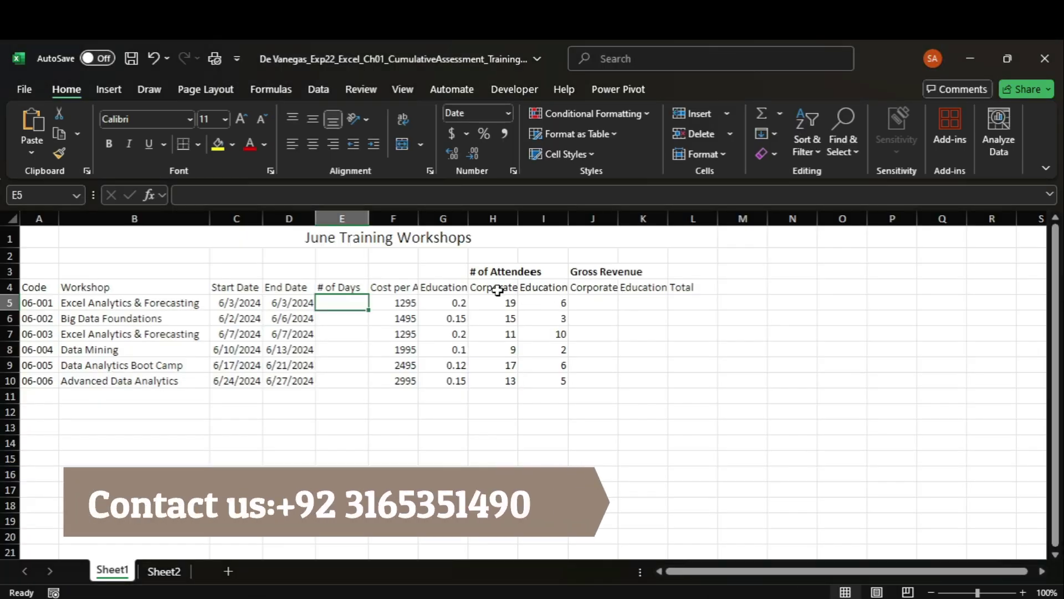
{"action": "left_click_drag", "start_coordinate": [487, 273], "coordinate": [523, 273]}
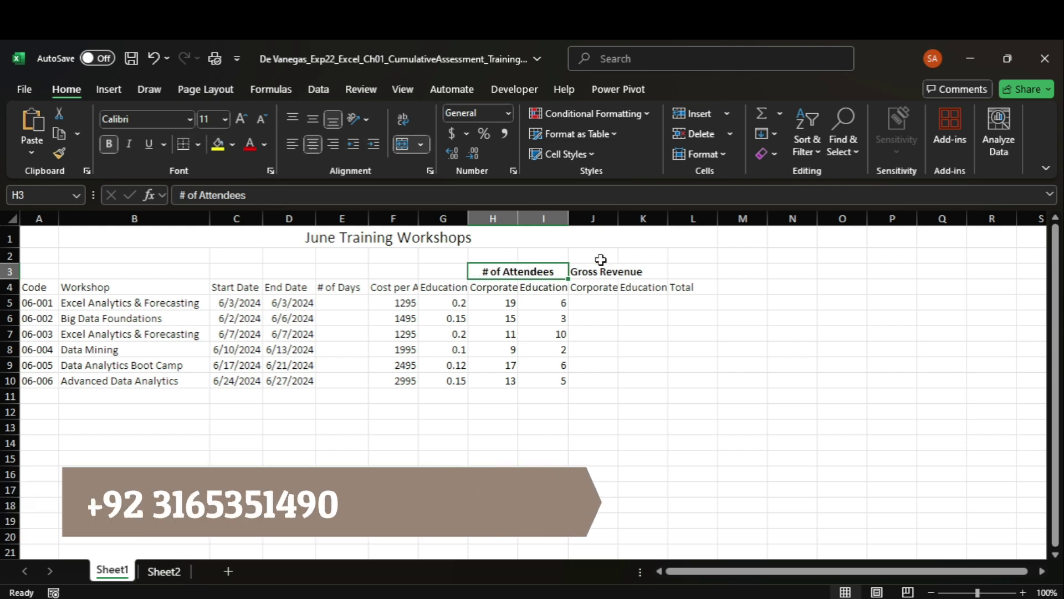
{"action": "left_click_drag", "start_coordinate": [580, 272], "coordinate": [674, 271]}
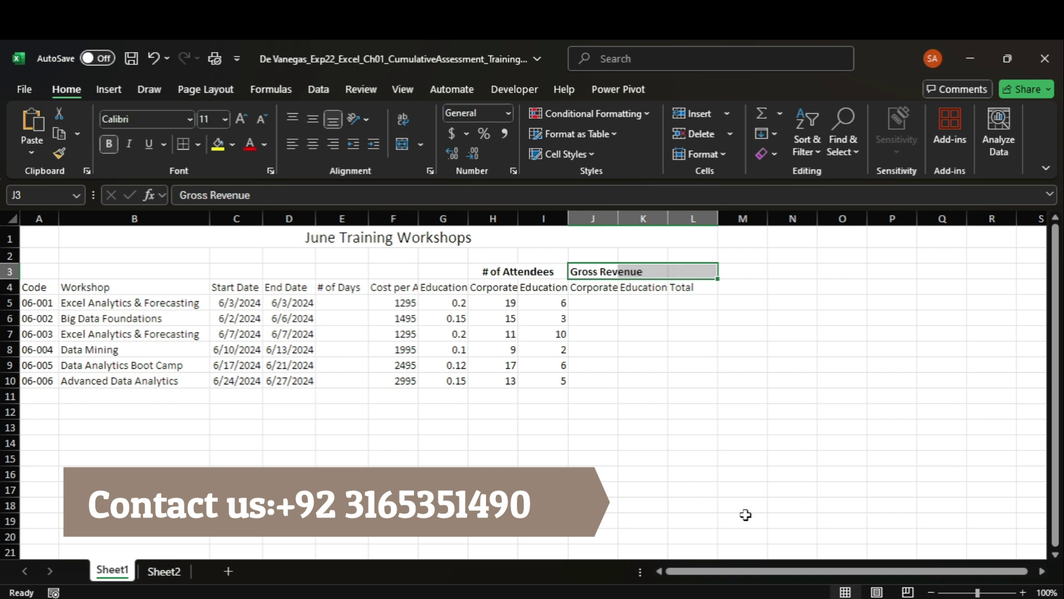
{"action": "mouse_move", "coordinate": [771, 596]}
{"action": "left_click", "coordinate": [766, 538]}
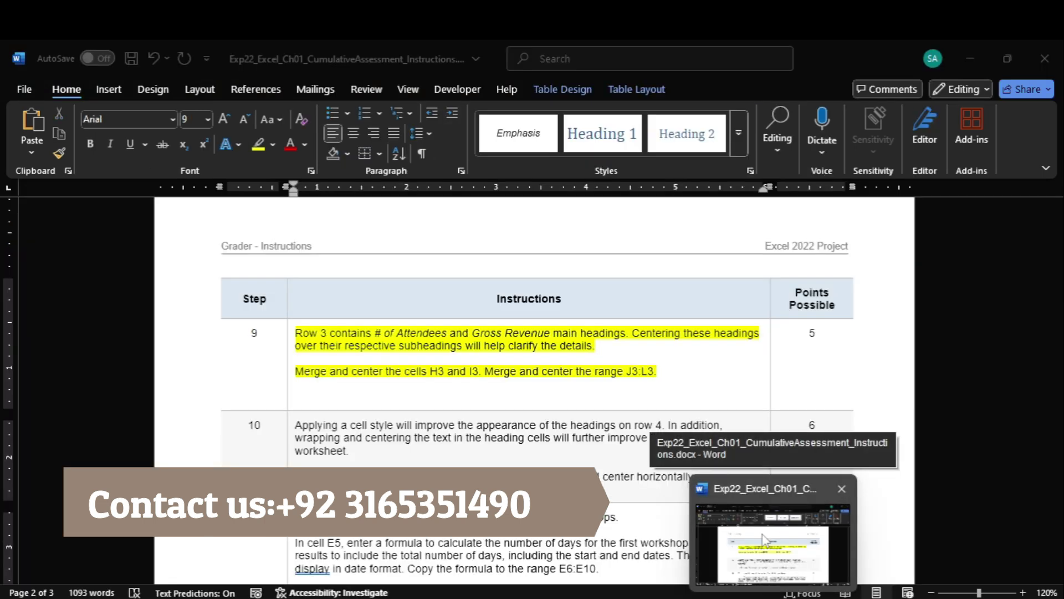
{"action": "key", "text": "alt+Tab"}
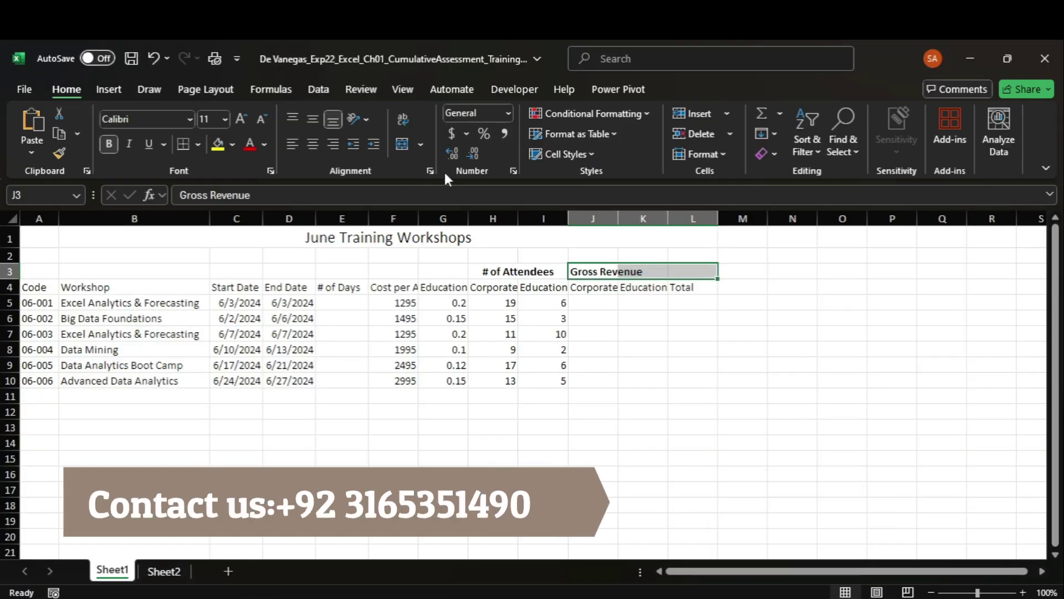
{"action": "left_click", "coordinate": [403, 144]}
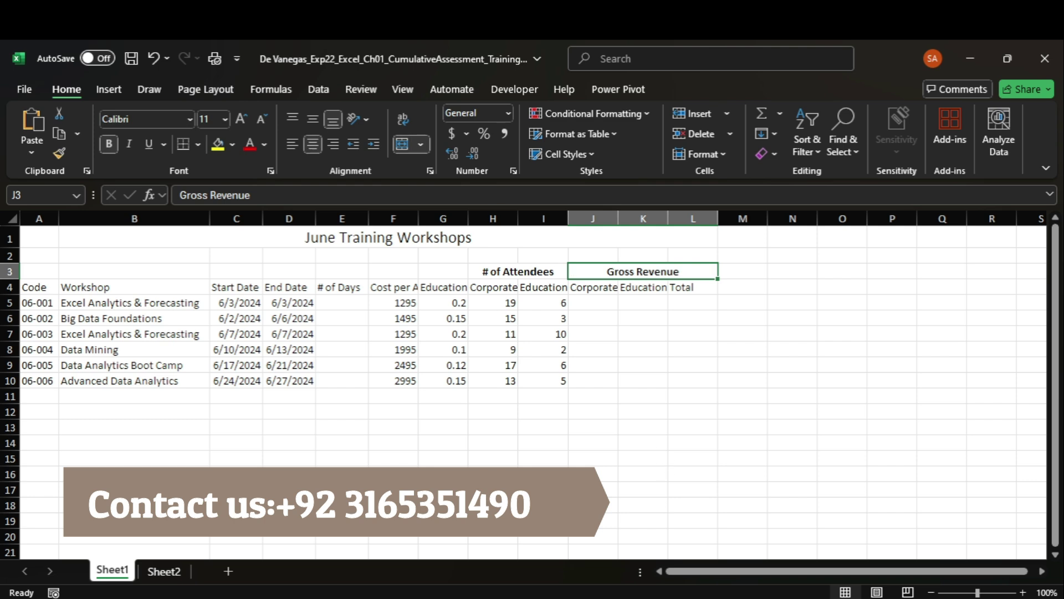
Switch to the Word instructions and highlight the text of instruction 10 in yellow
{"action": "mouse_move", "coordinate": [770, 596]}
{"action": "left_click", "coordinate": [770, 539]}
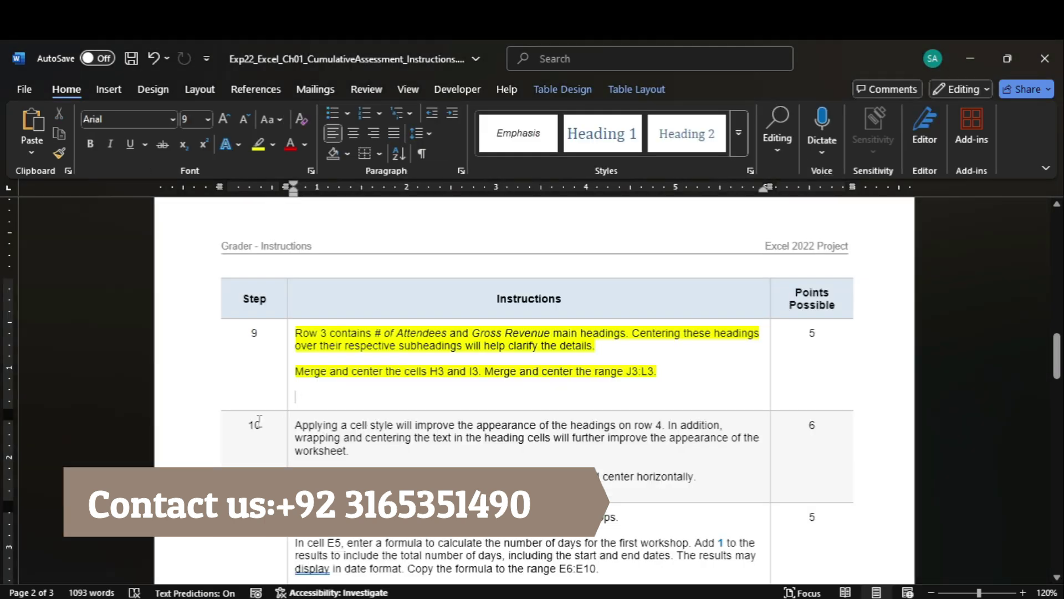
{"action": "left_click", "coordinate": [290, 438]}
{"action": "left_click", "coordinate": [258, 146]}
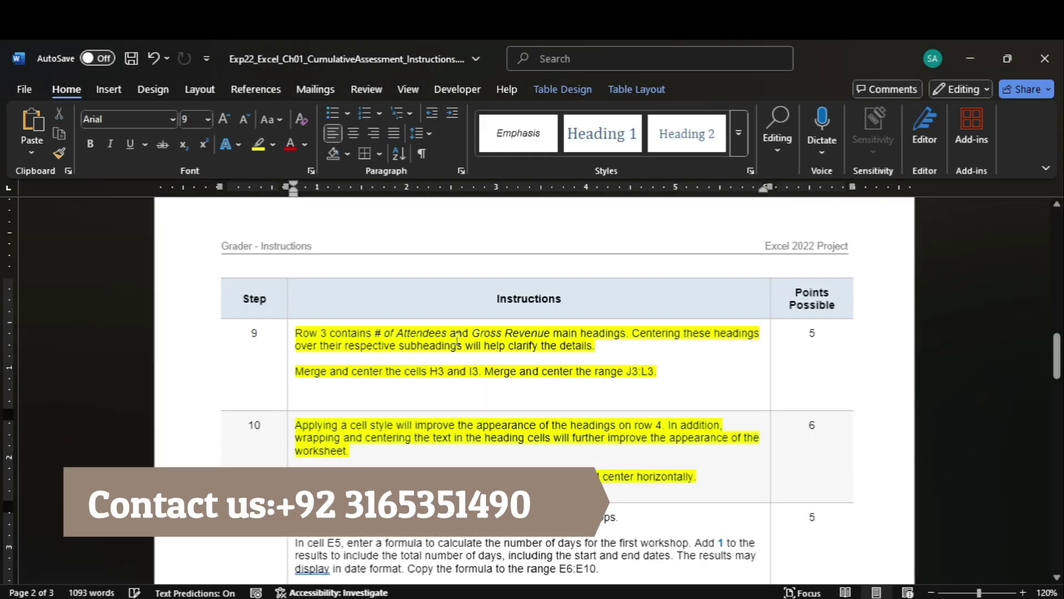
Copy the range reference A4:L4 from instruction 10, switch to Excel, and apply the Good cell style to that range
{"action": "left_click_drag", "start_coordinate": [1056, 356], "coordinate": [1056, 365]}
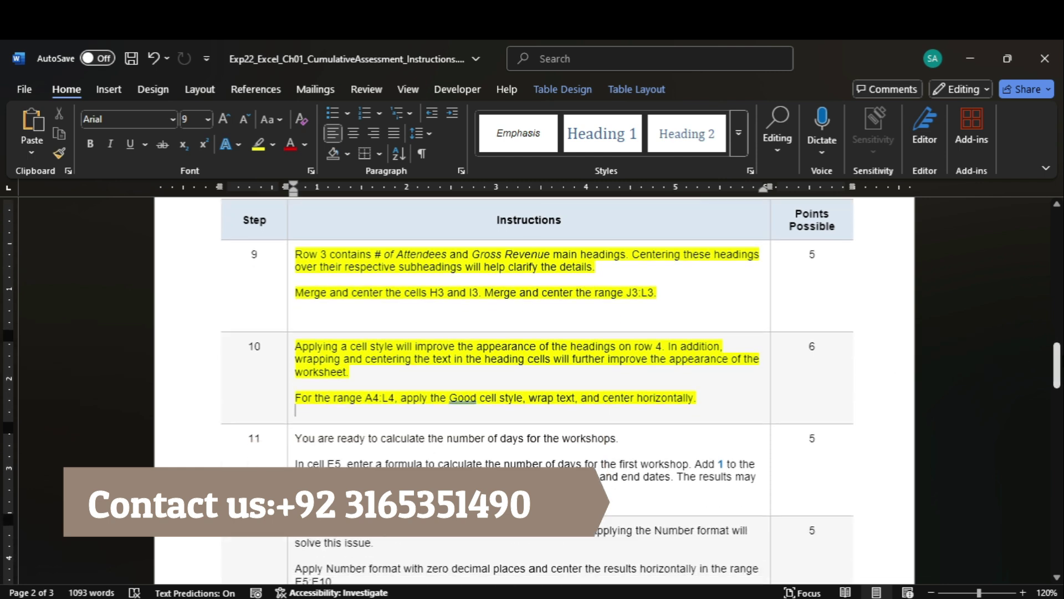
{"action": "left_click_drag", "start_coordinate": [365, 398], "coordinate": [388, 405]}
{"action": "key", "text": "ctrl+c"}
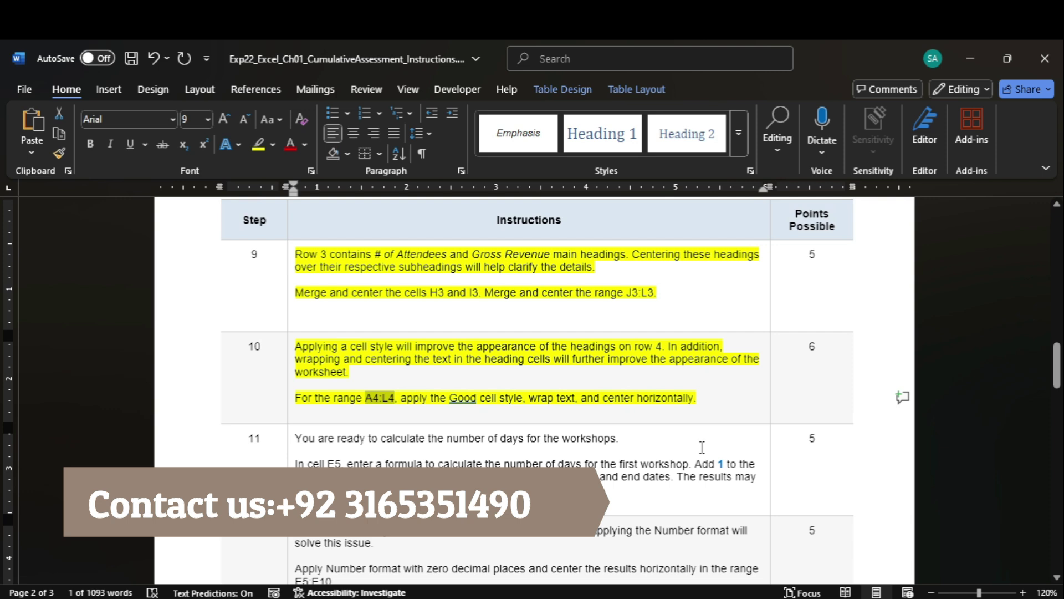
{"action": "left_click", "coordinate": [838, 529]}
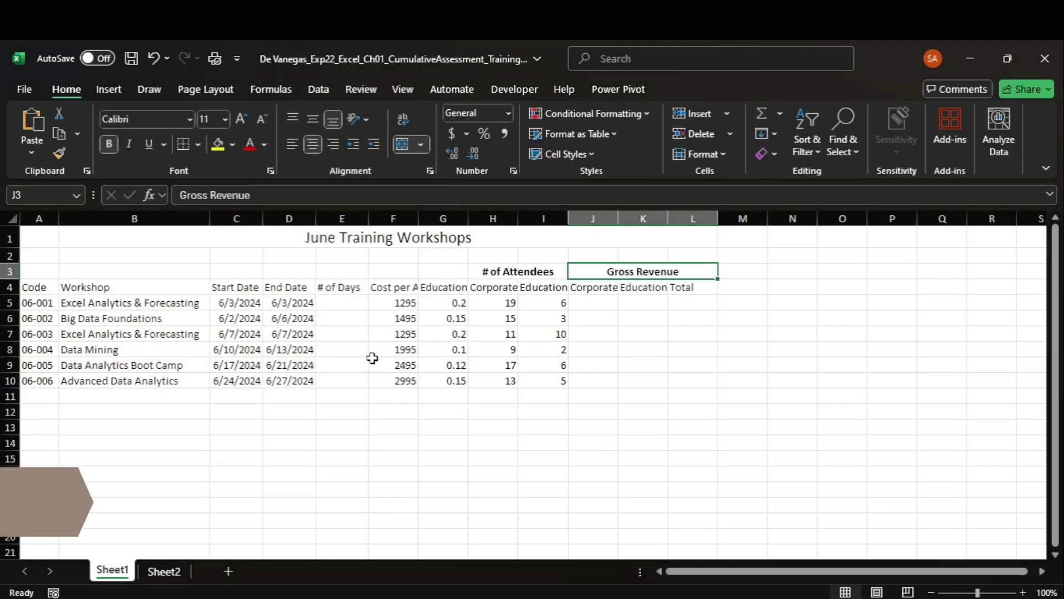
{"action": "left_click", "coordinate": [50, 194]}
{"action": "key", "text": "ctrl+v"}
{"action": "key", "text": "Return"}
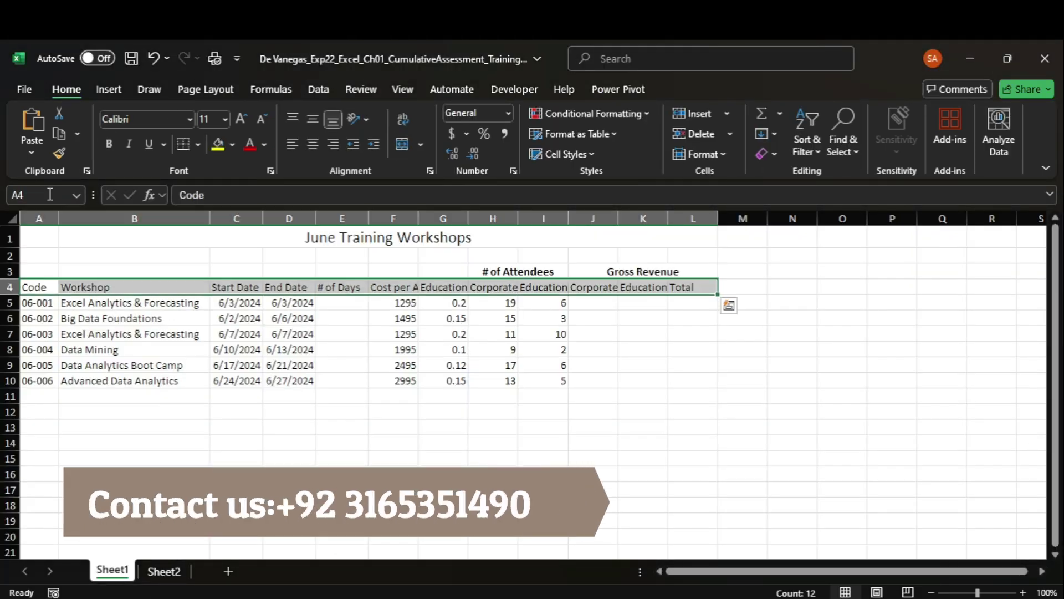
{"action": "left_click", "coordinate": [592, 155]}
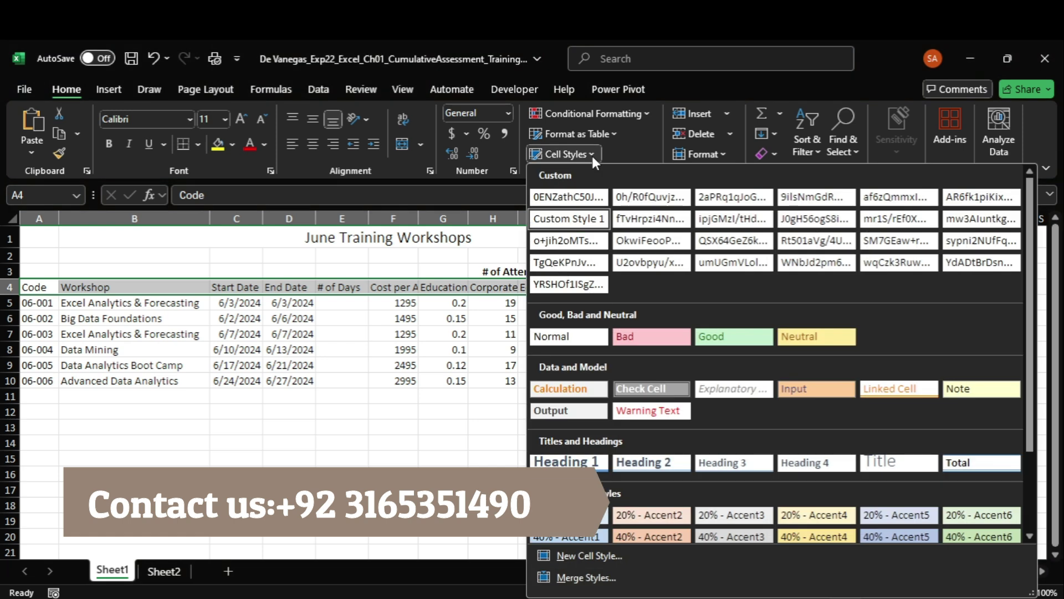
{"action": "left_click", "coordinate": [717, 331]}
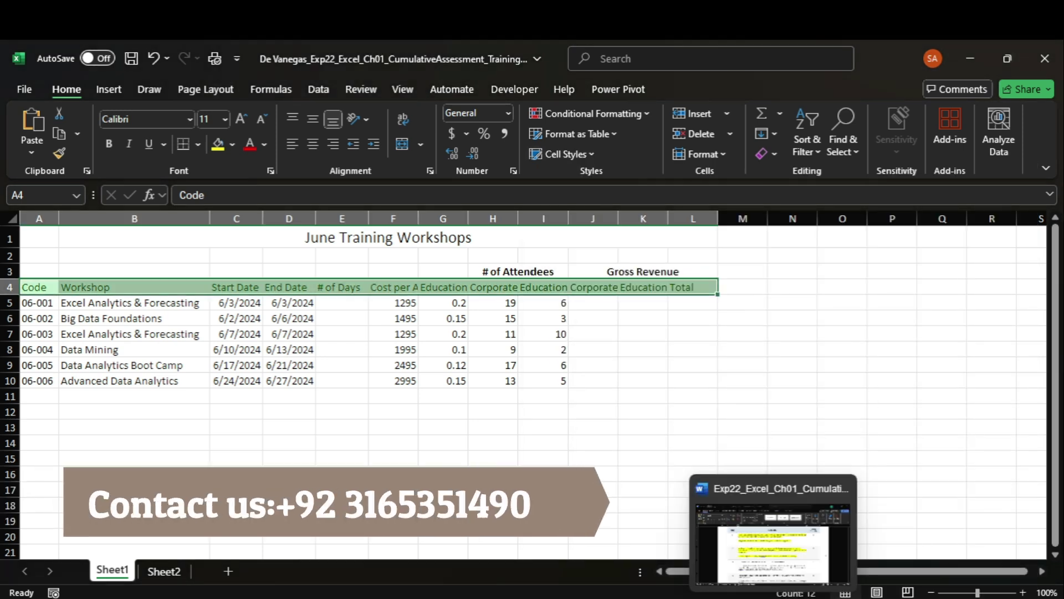
Wrap the text of the row 4 headings in A4:L4 and center them horizontally
{"action": "left_click", "coordinate": [764, 557]}
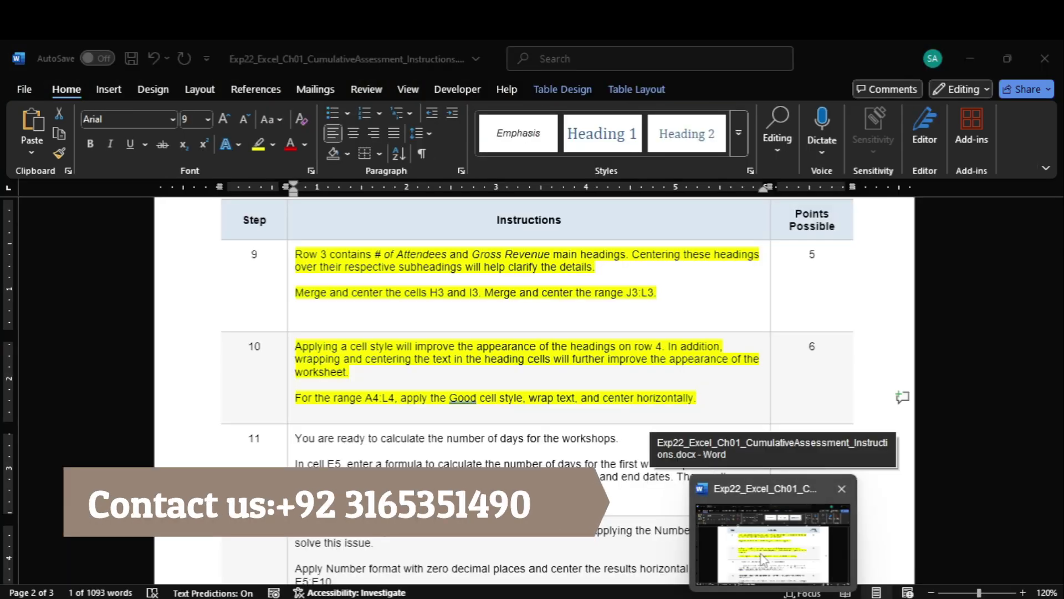
{"action": "left_click", "coordinate": [764, 557]}
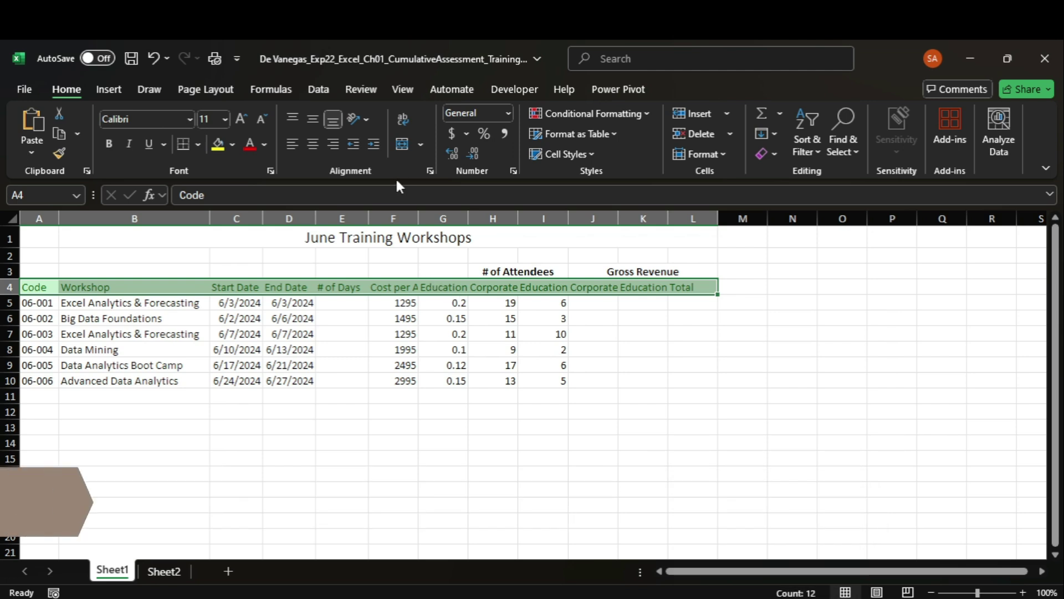
{"action": "left_click", "coordinate": [431, 169]}
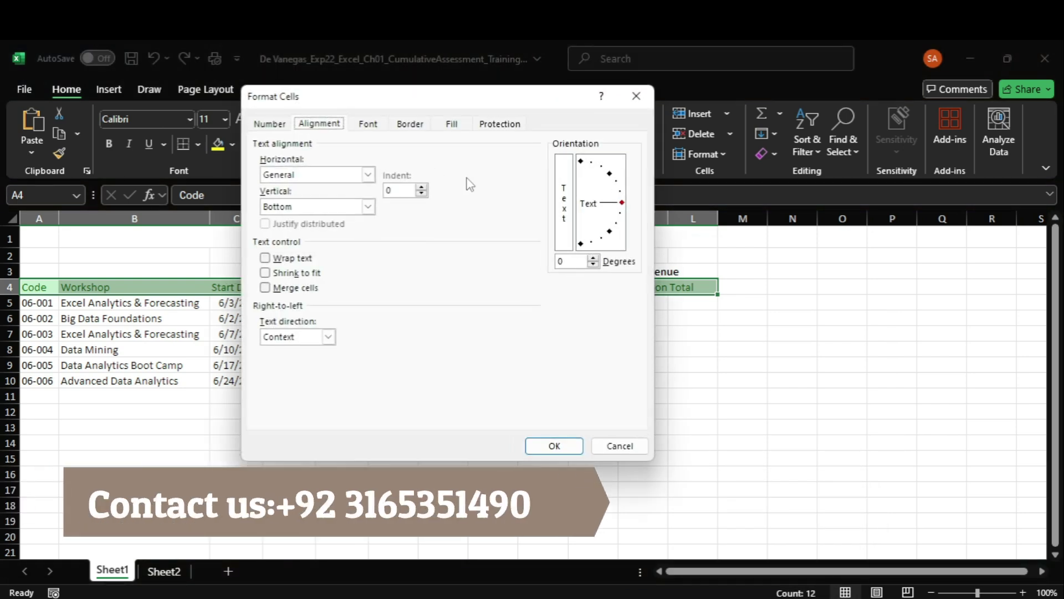
{"action": "left_click", "coordinate": [614, 446]}
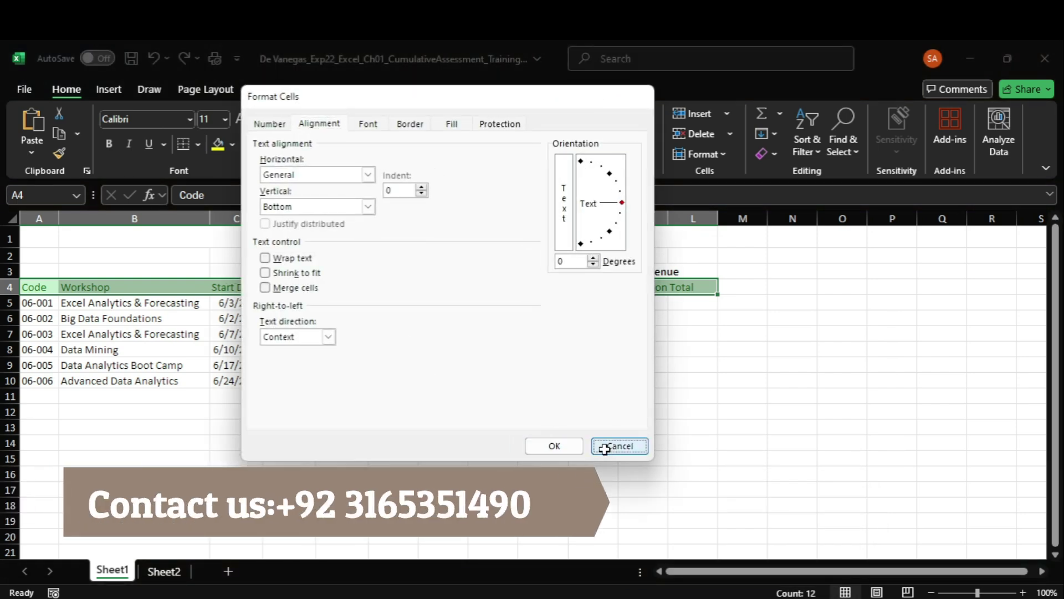
{"action": "left_click", "coordinate": [404, 118]}
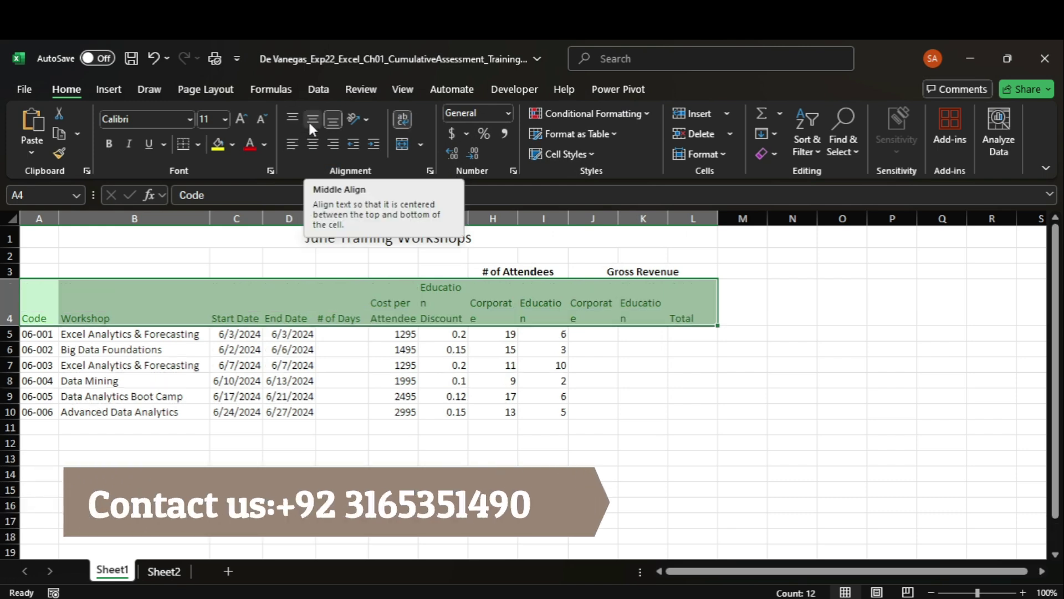
{"action": "left_click", "coordinate": [310, 143]}
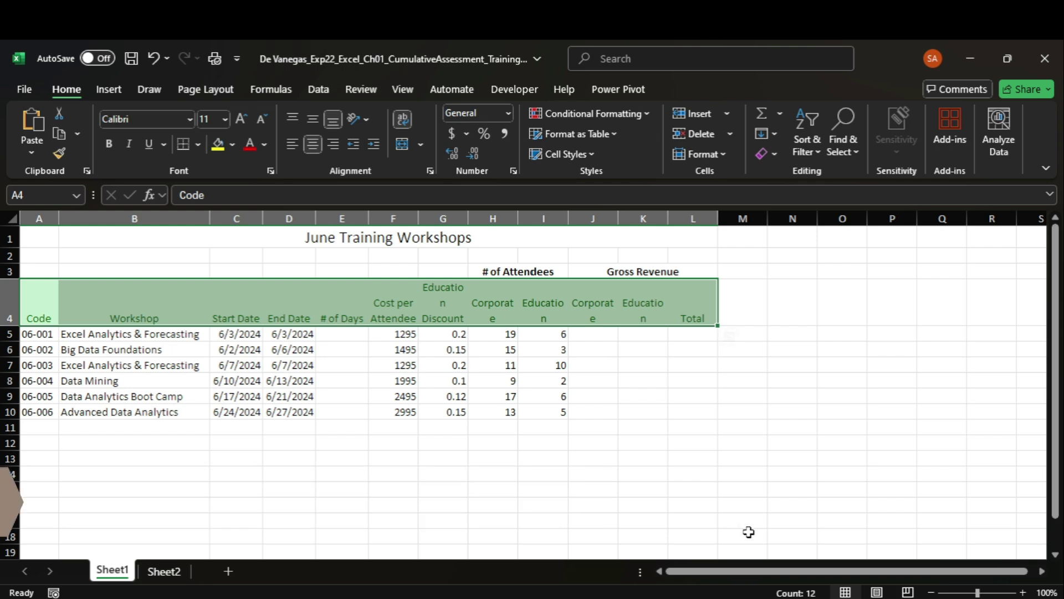
Switch to the Word instructions and highlight the text of instruction 11 in yellow
{"action": "key", "text": "alt+Tab"}
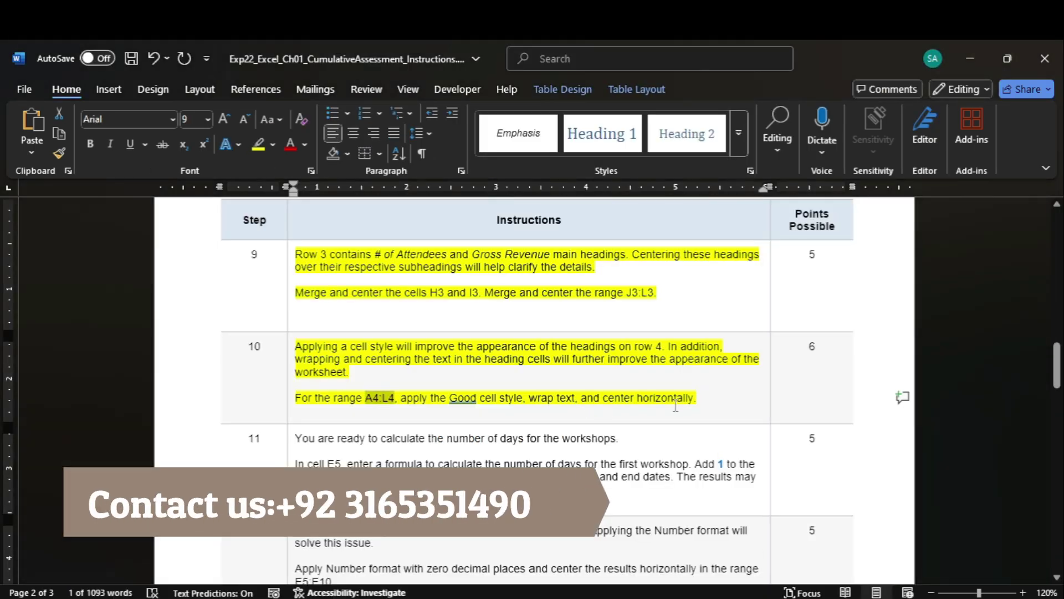
{"action": "left_click_drag", "start_coordinate": [1056, 366], "coordinate": [1056, 382]}
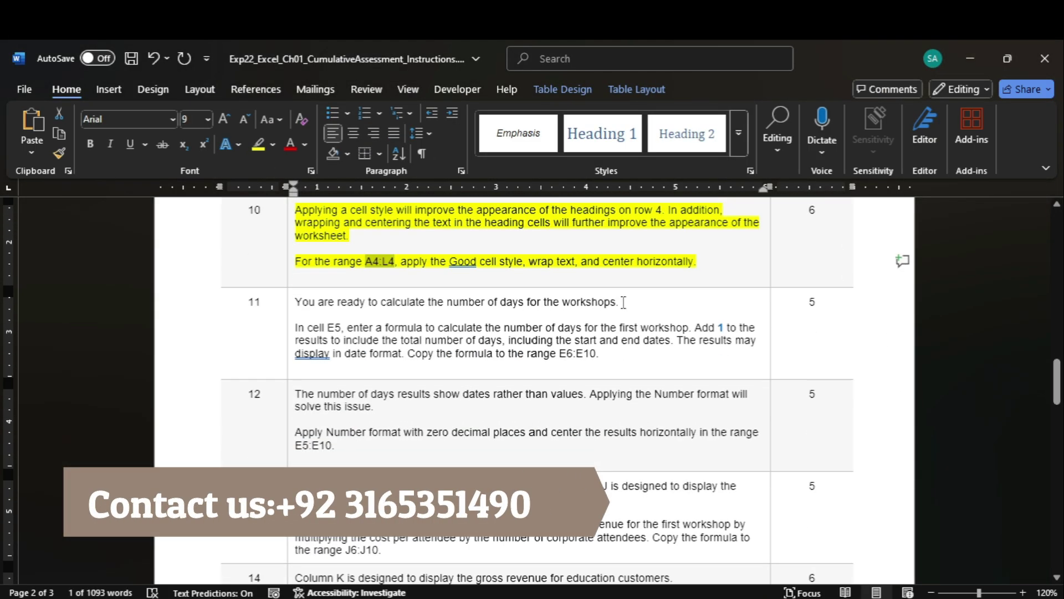
{"action": "left_click", "coordinate": [287, 325]}
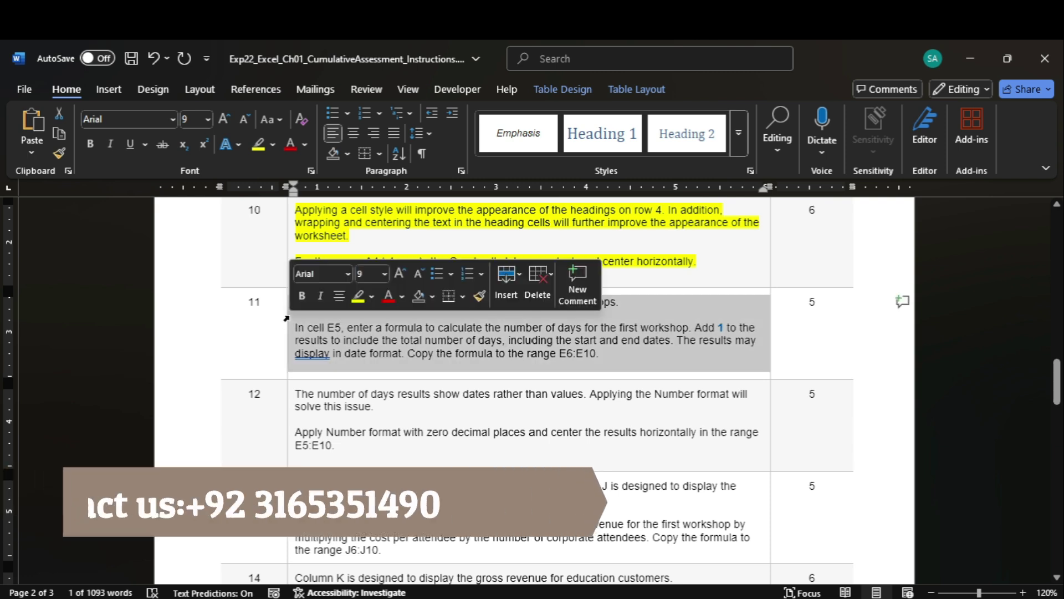
{"action": "left_click", "coordinate": [260, 147]}
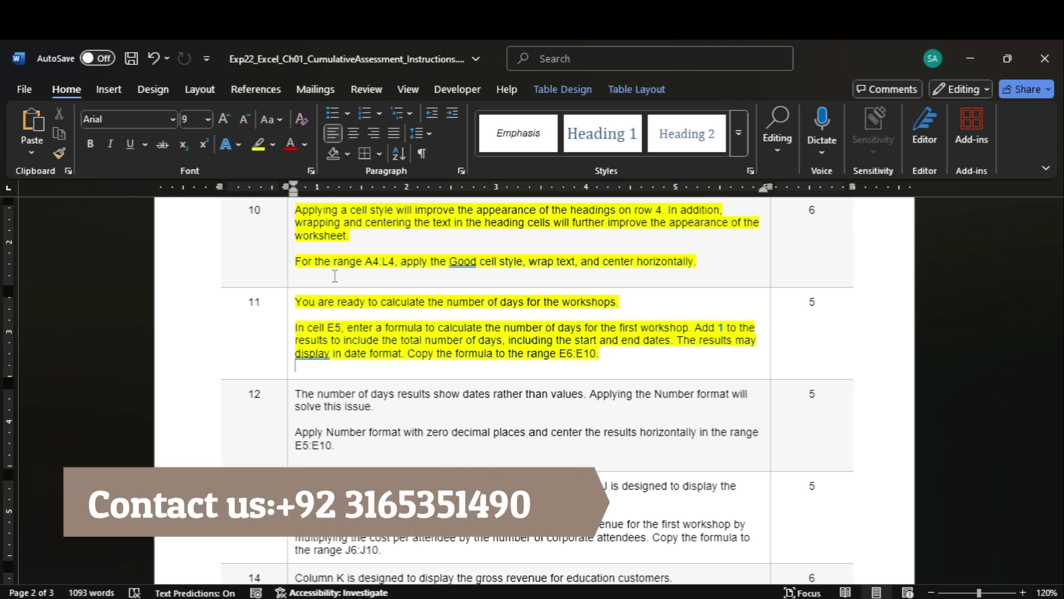
In the Excel sheet, enter the formula =(D5-C5)+1 in cell E5 to calculate the first workshop's number of days
{"action": "left_click", "coordinate": [819, 535]}
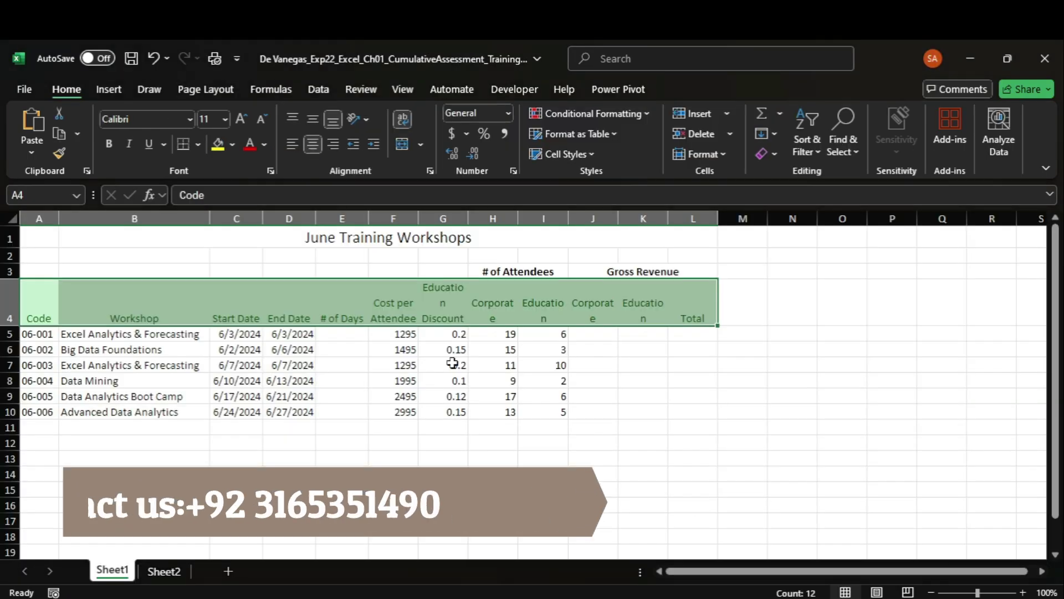
{"action": "left_click", "coordinate": [342, 333]}
{"action": "mouse_move", "coordinate": [773, 593]}
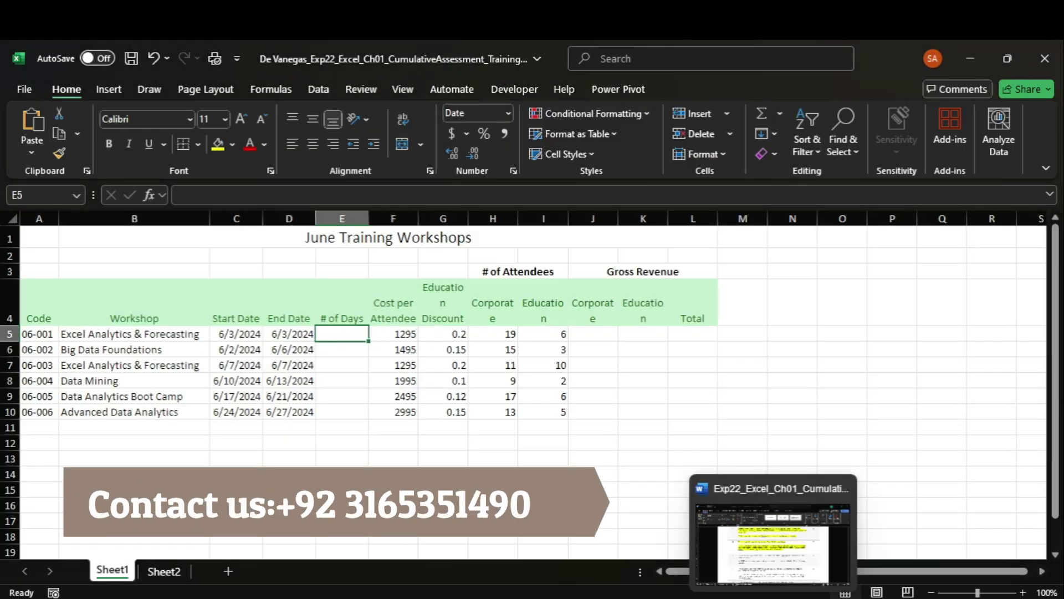
{"action": "left_click", "coordinate": [767, 554]}
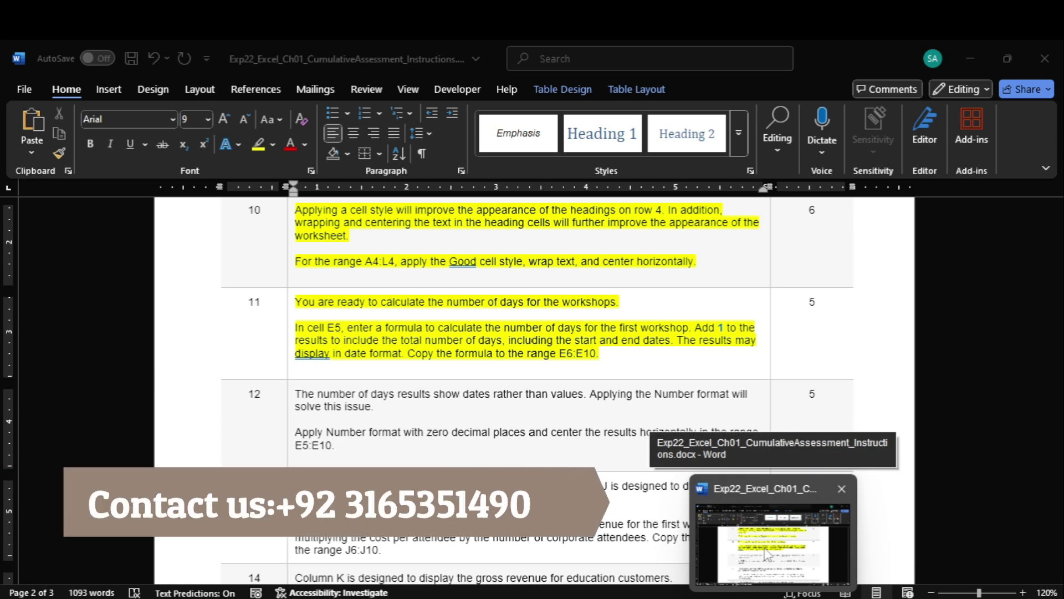
{"action": "key", "text": "alt+Tab"}
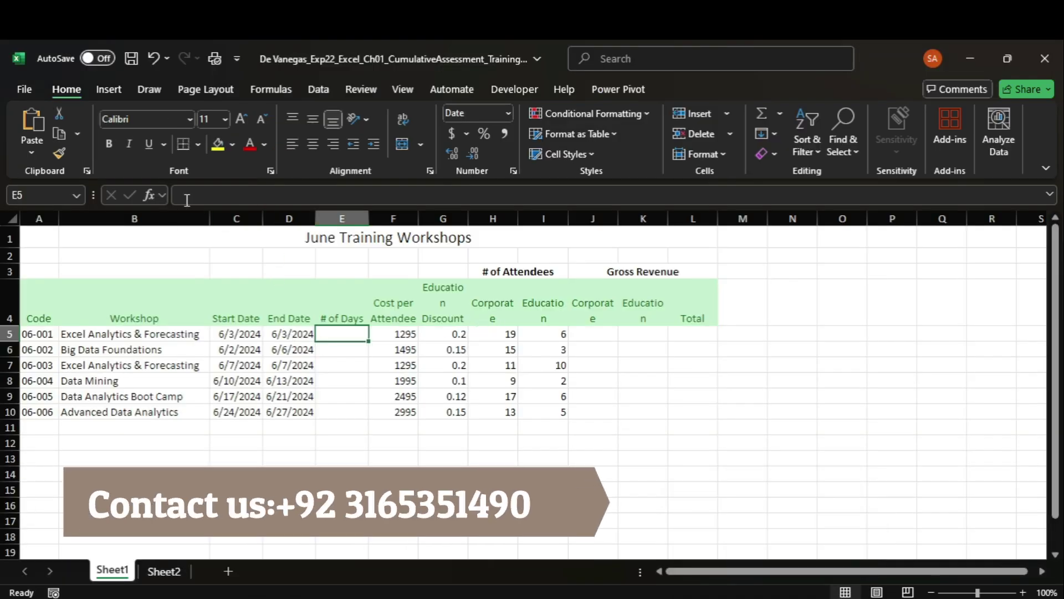
{"action": "type", "text": "="}
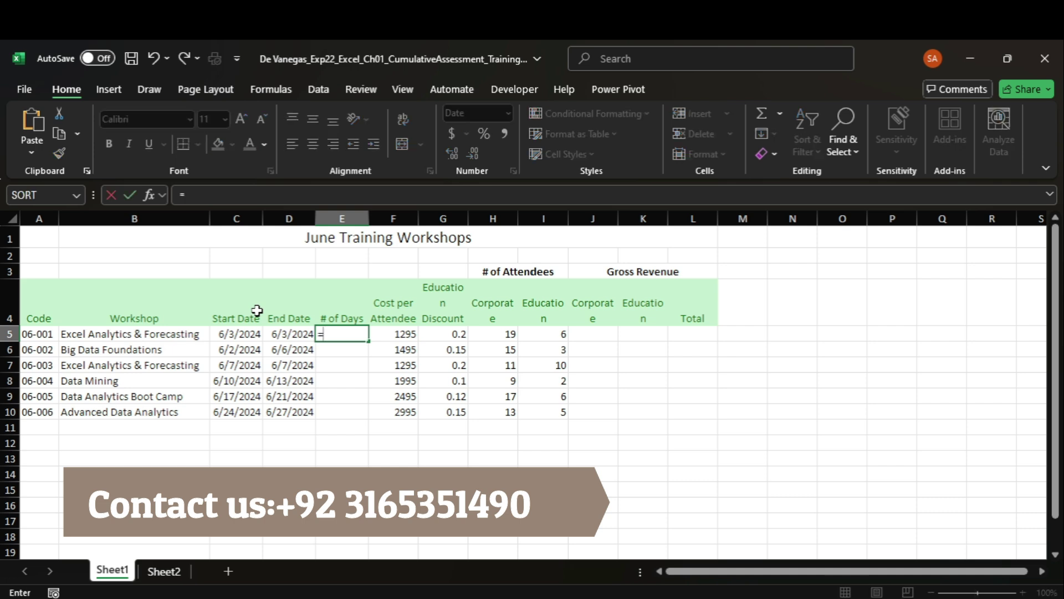
{"action": "type", "text": "("}
{"action": "left_click", "coordinate": [283, 334]}
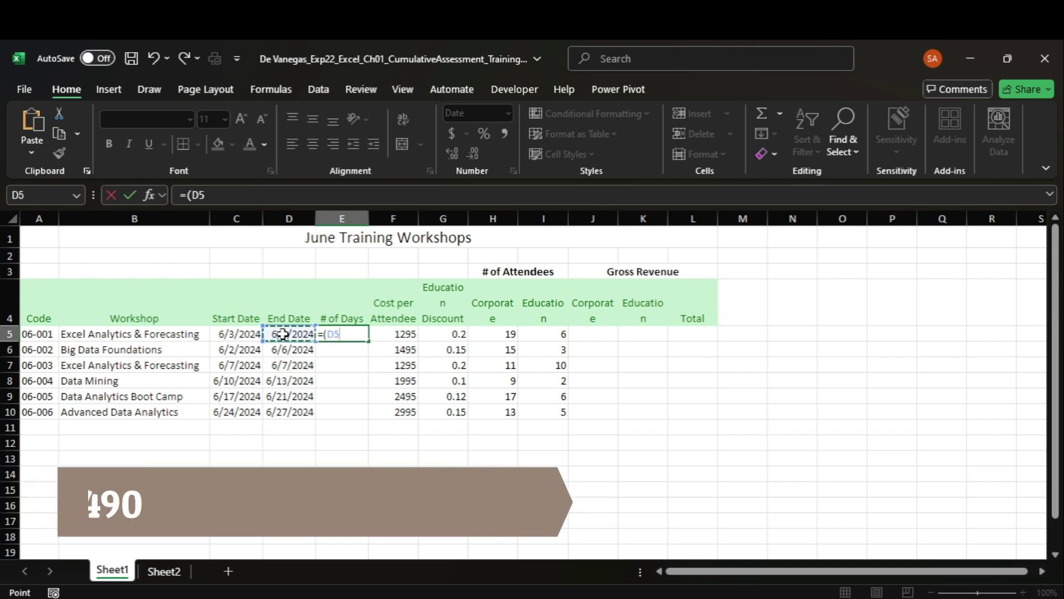
{"action": "type", "text": "_"}
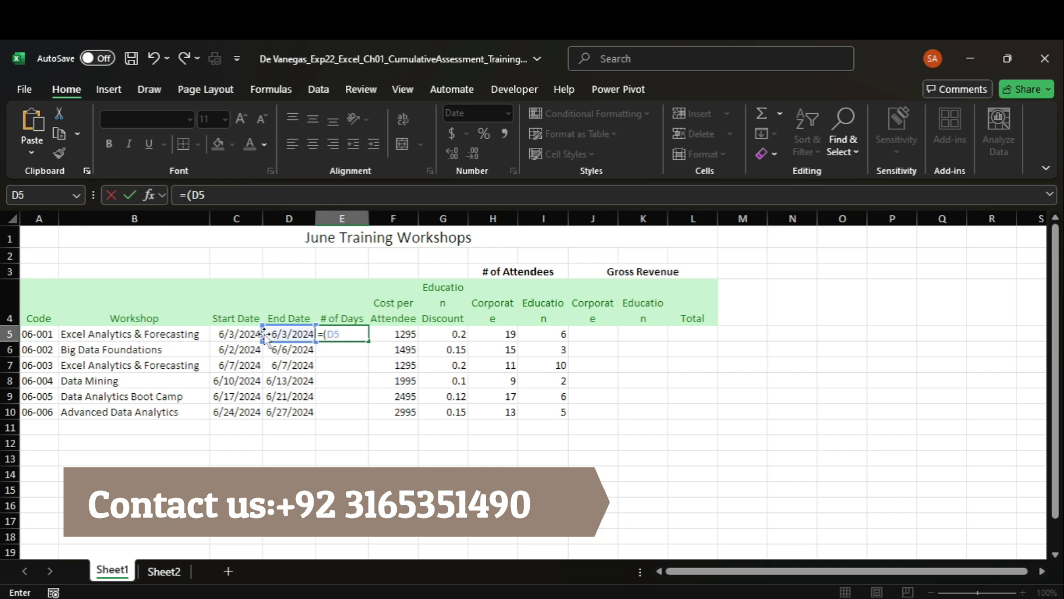
{"action": "key", "text": "BackSpace"}
{"action": "type", "text": "-"}
{"action": "left_click", "coordinate": [249, 333]}
{"action": "type", "text": ")+1"}
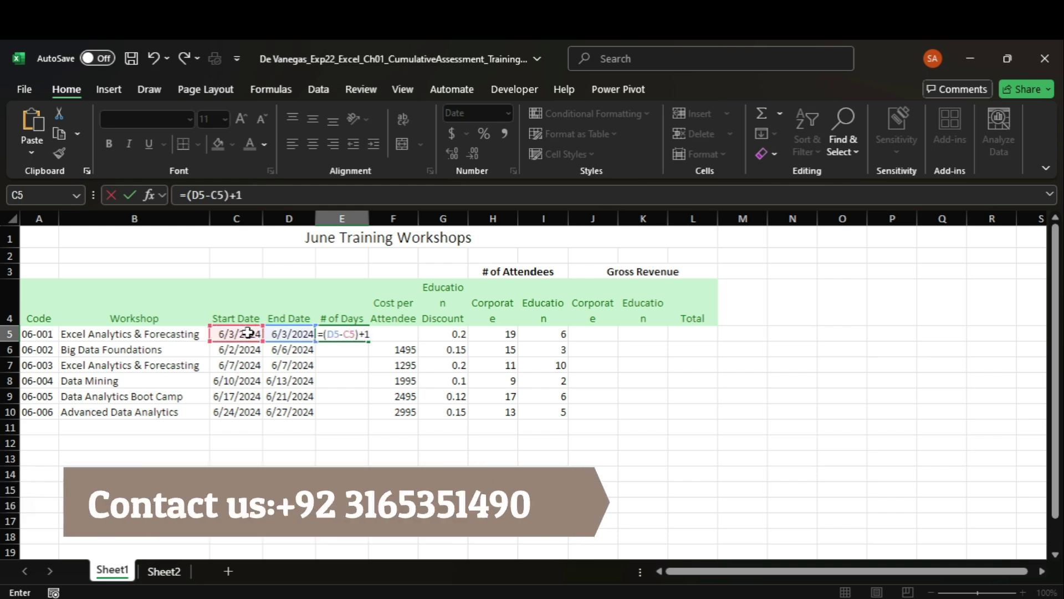
{"action": "mouse_move", "coordinate": [750, 577]}
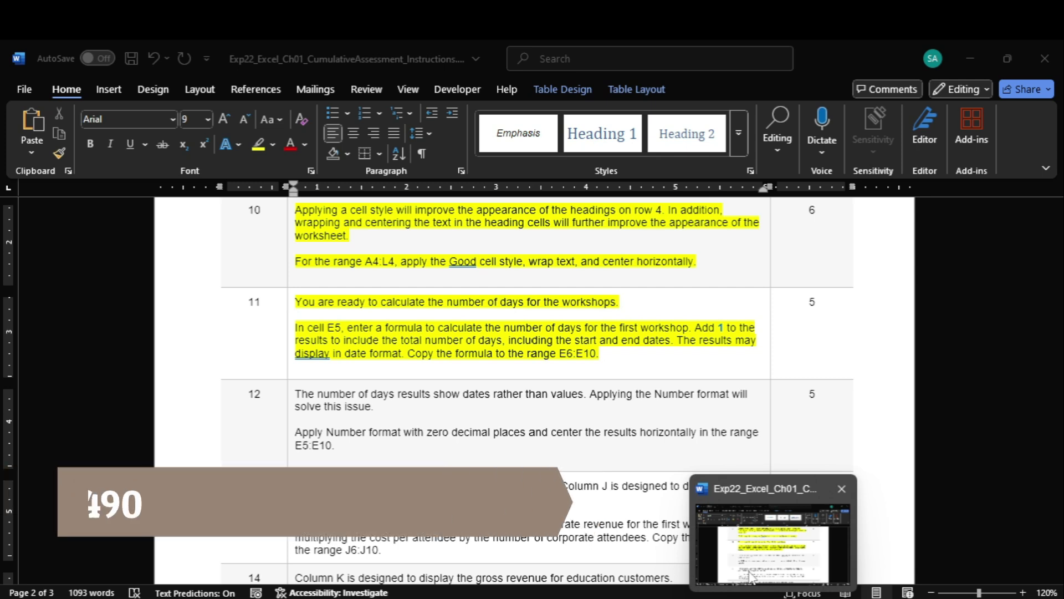
{"action": "key", "text": "Return"}
Copy the E5 formula down to E6:E10 and format E5:E10 as Number with zero decimal places
{"action": "key", "text": "Up"}
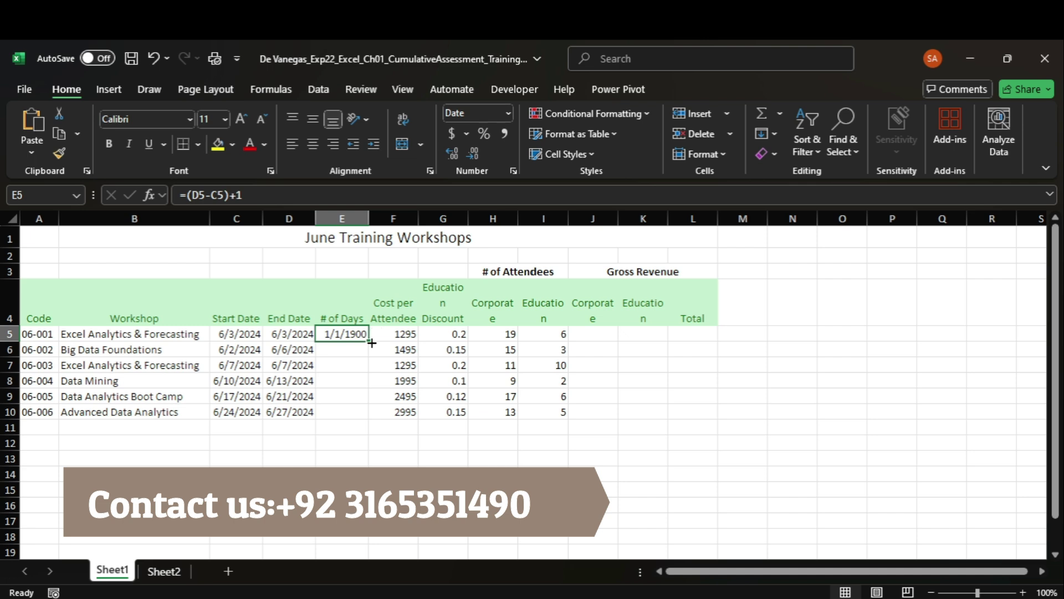
{"action": "left_click_drag", "start_coordinate": [370, 341], "coordinate": [367, 416]}
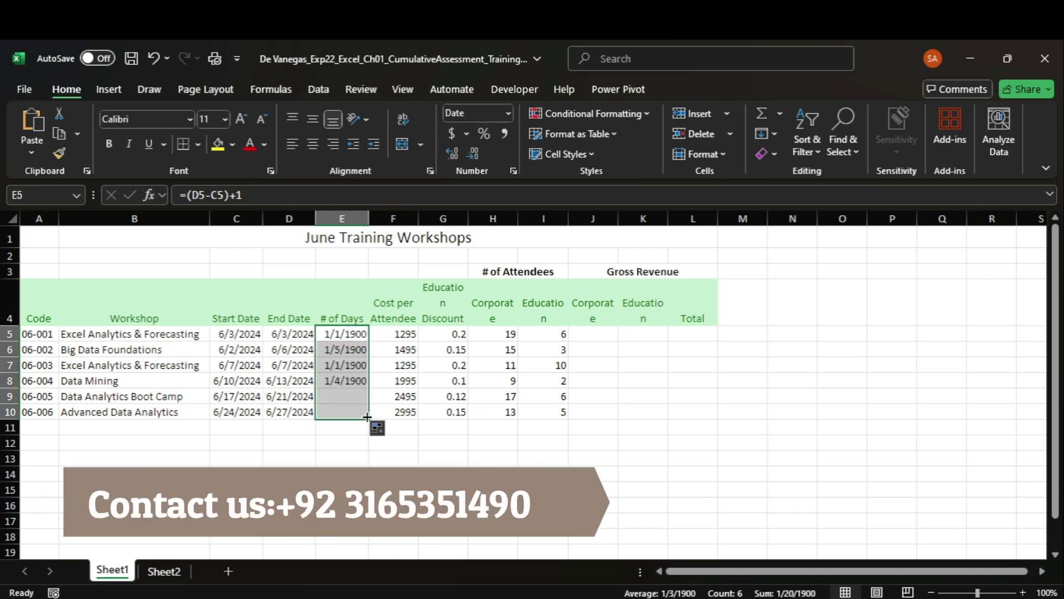
{"action": "left_click", "coordinate": [508, 113]}
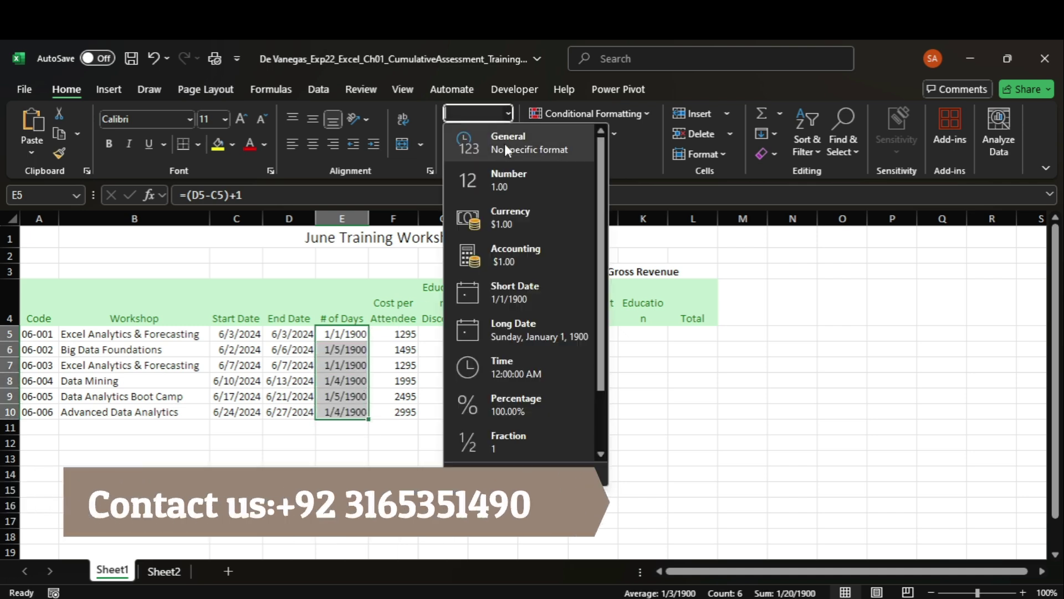
{"action": "left_click", "coordinate": [502, 173]}
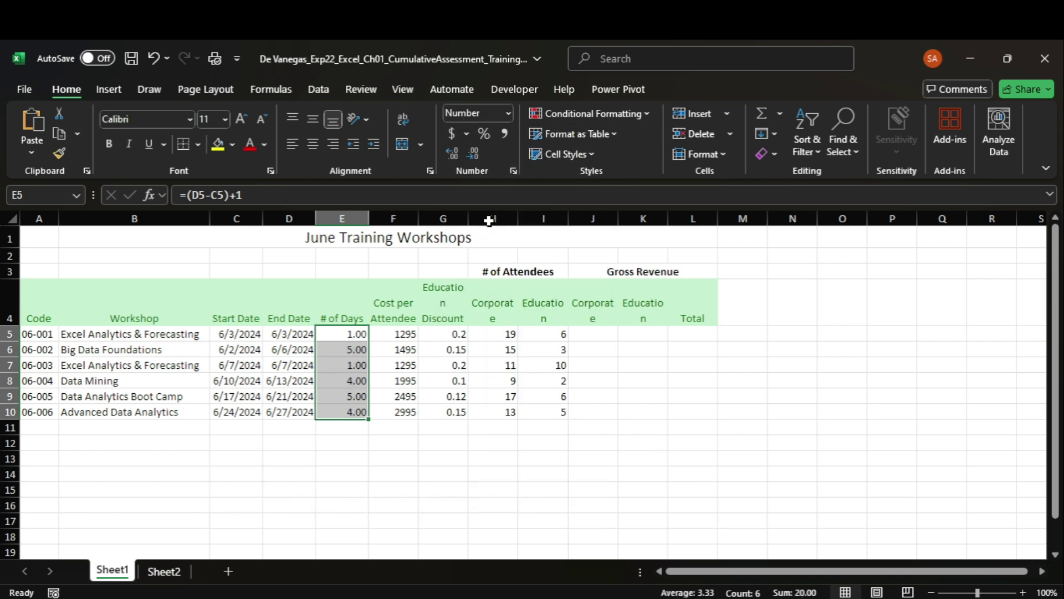
{"action": "left_click", "coordinate": [473, 151]}
{"action": "left_click", "coordinate": [474, 151]}
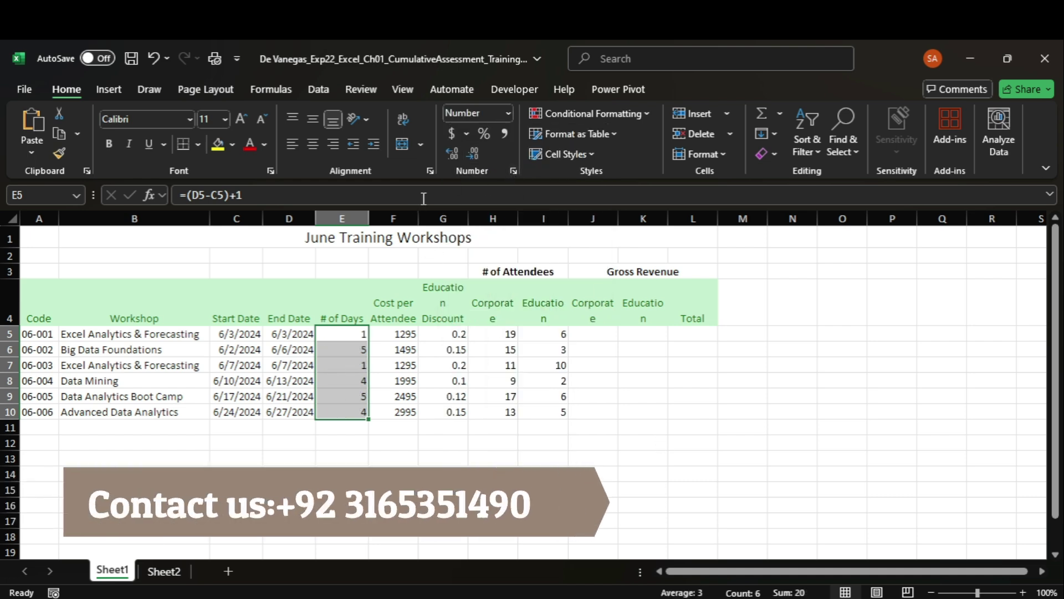
Switch to the Word instructions and highlight the text of instruction 12 in yellow
{"action": "left_click", "coordinate": [771, 577]}
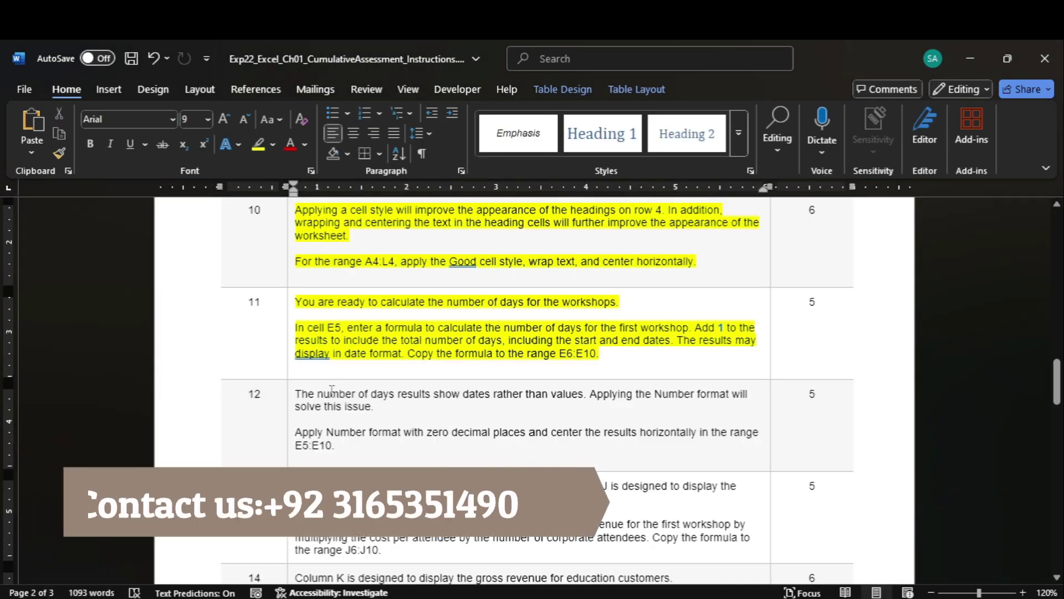
{"action": "left_click", "coordinate": [289, 406]}
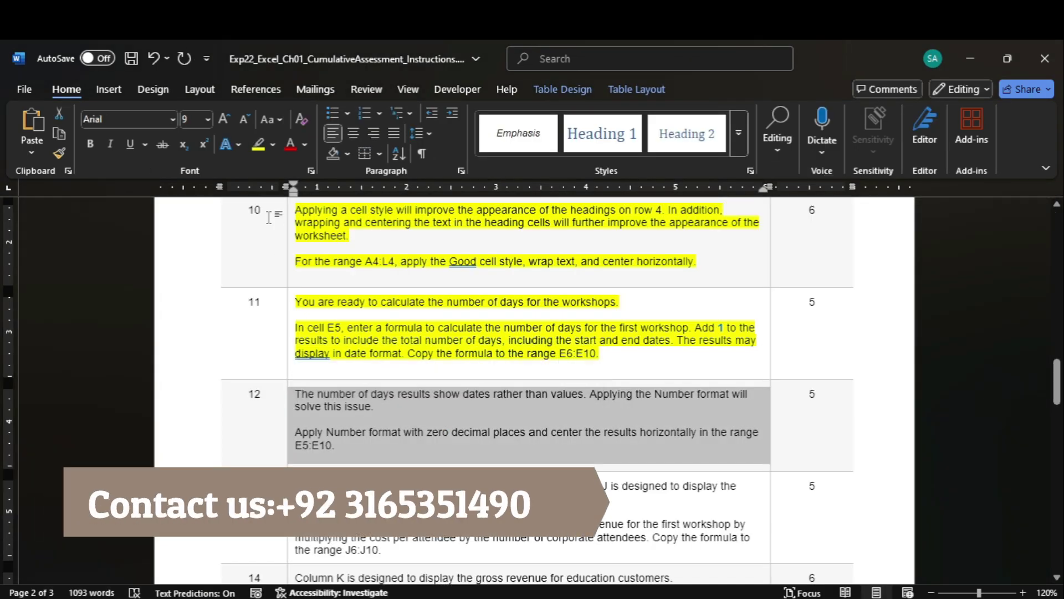
{"action": "left_click", "coordinate": [259, 144]}
{"action": "left_click_drag", "start_coordinate": [1056, 383], "coordinate": [1056, 393]}
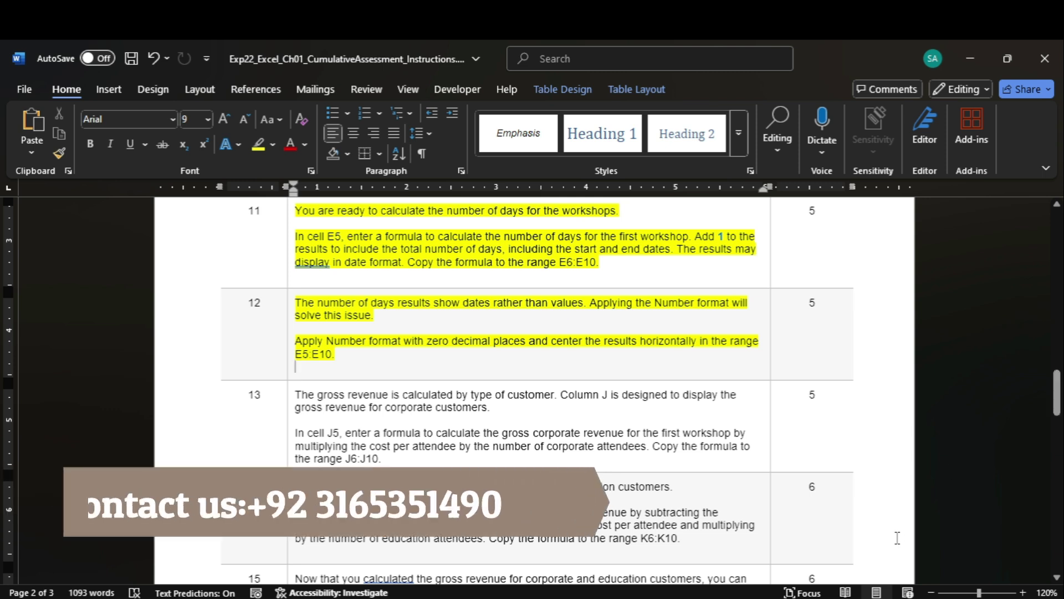
Switch to the Excel sheet, center the range E5:E10 horizontally, and compare the result with instruction 12 in Word
{"action": "mouse_move", "coordinate": [808, 597]}
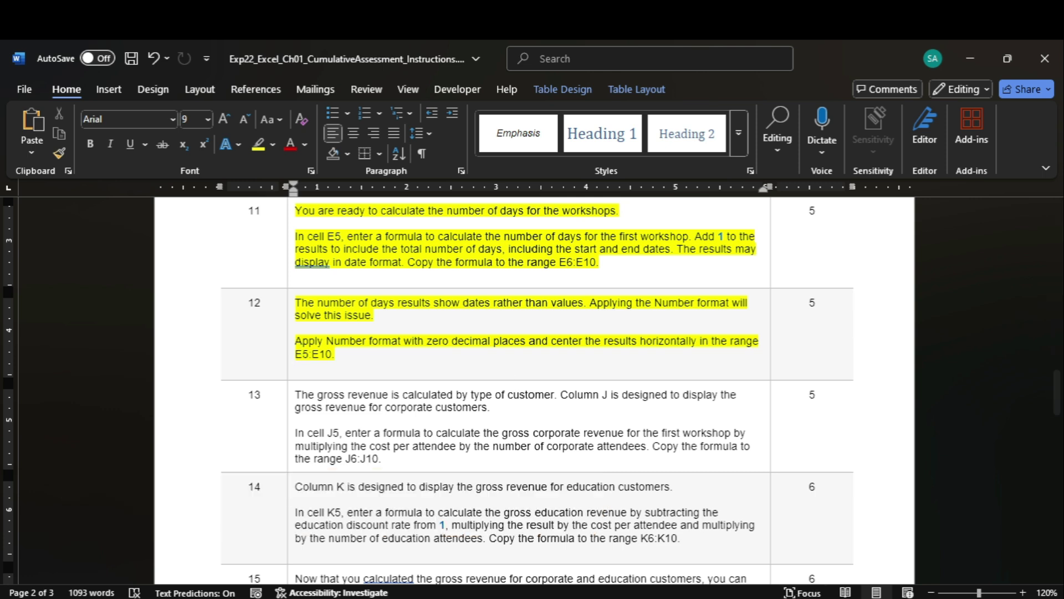
{"action": "left_click", "coordinate": [808, 535]}
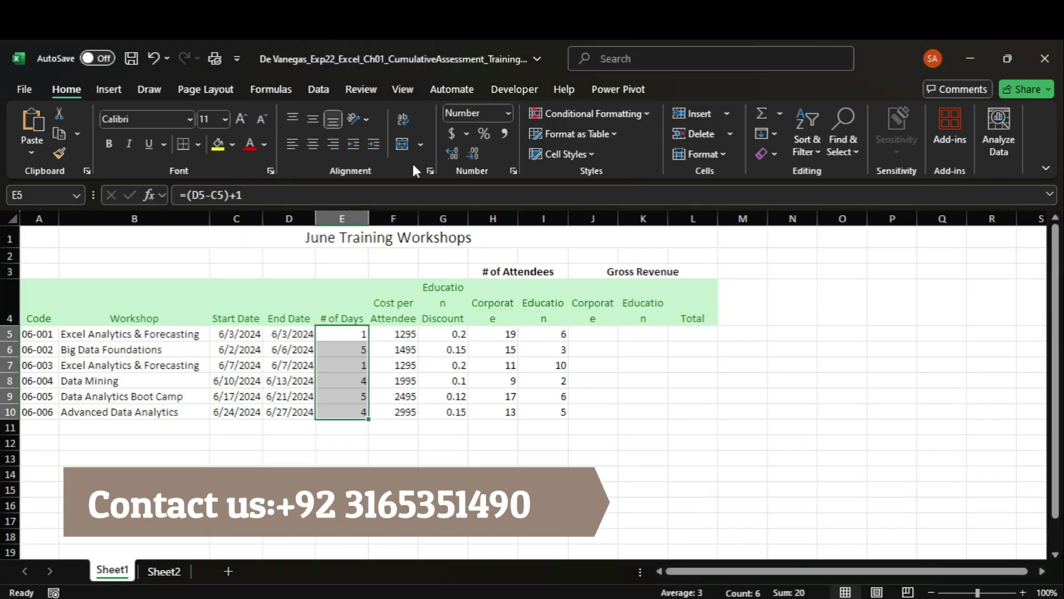
{"action": "left_click", "coordinate": [313, 144]}
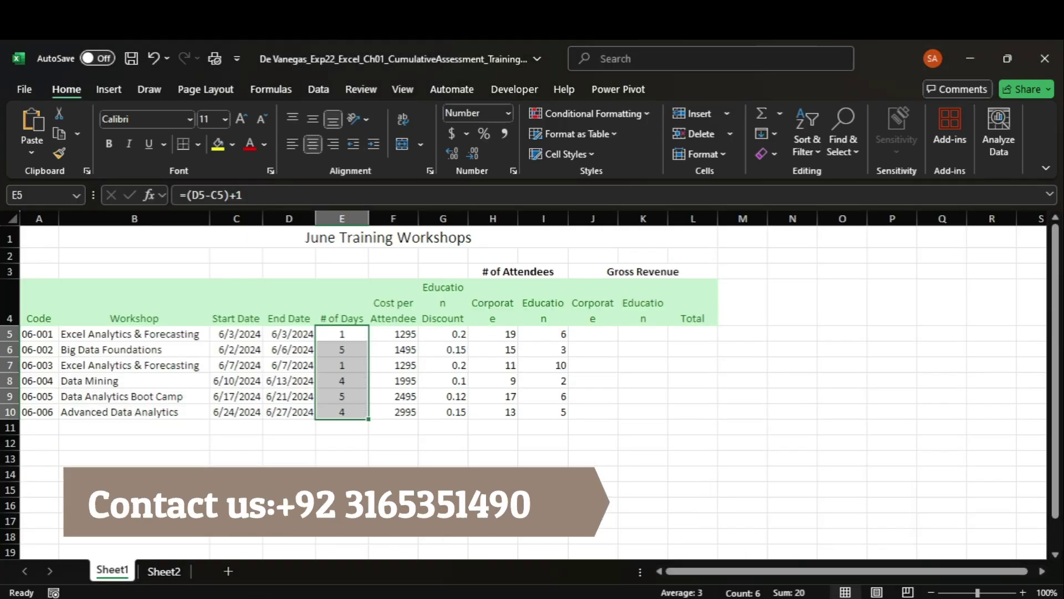
{"action": "mouse_move", "coordinate": [753, 597]}
{"action": "left_click", "coordinate": [753, 541]}
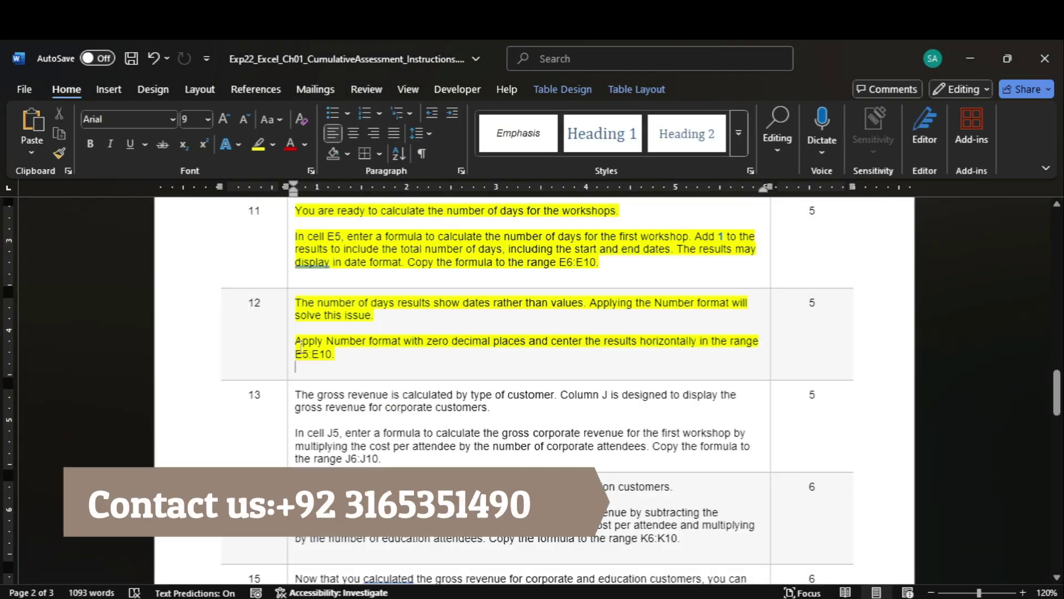
{"action": "mouse_move", "coordinate": [837, 597]}
{"action": "left_click", "coordinate": [809, 568]}
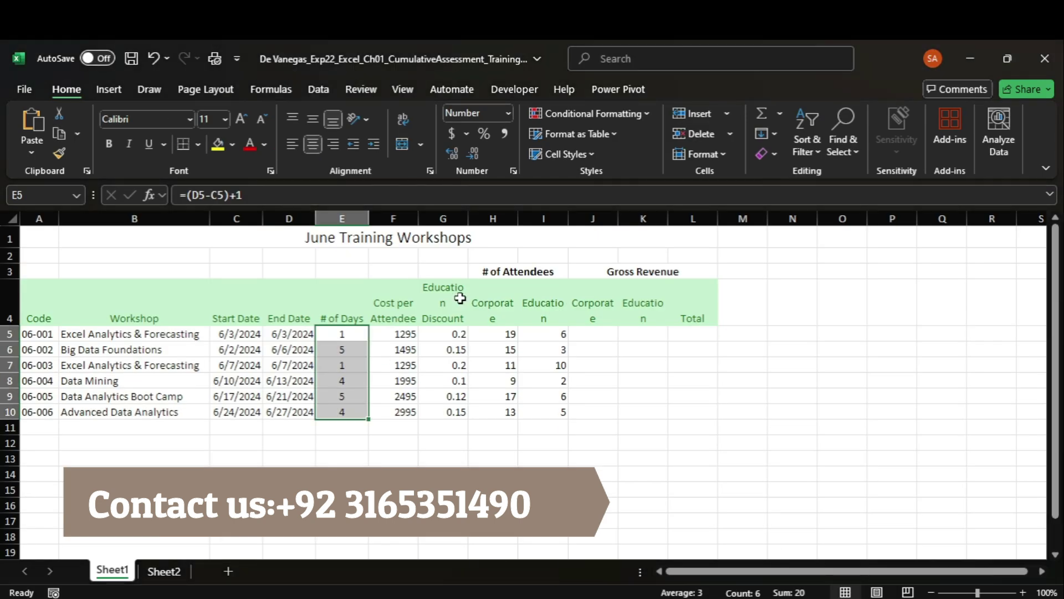
Switch to the Word instructions and highlight the text of instruction 13 in yellow
{"action": "mouse_move", "coordinate": [768, 598]}
{"action": "left_click", "coordinate": [768, 540]}
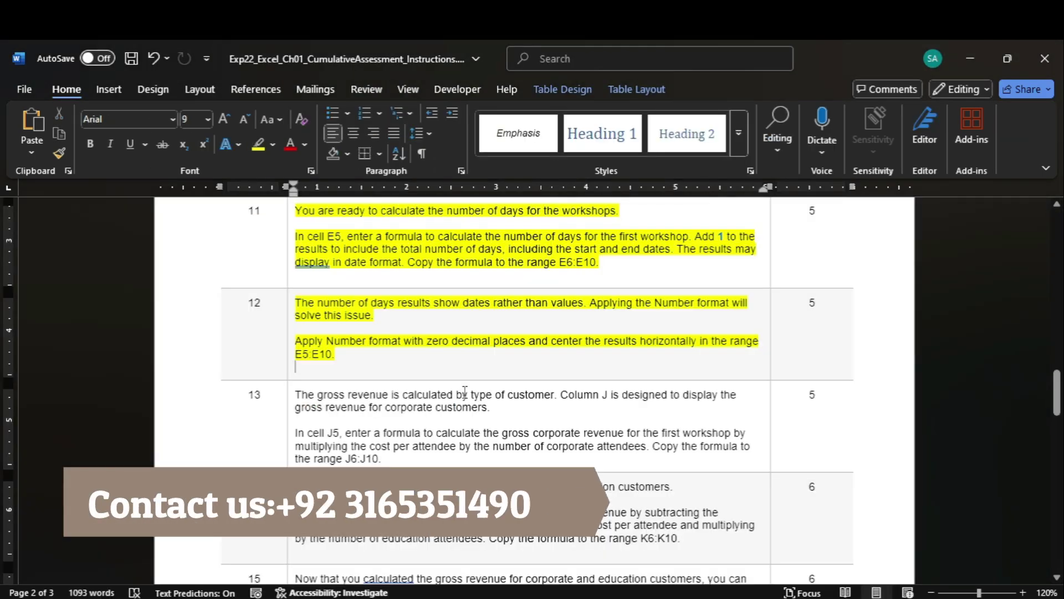
{"action": "left_click", "coordinate": [286, 405]}
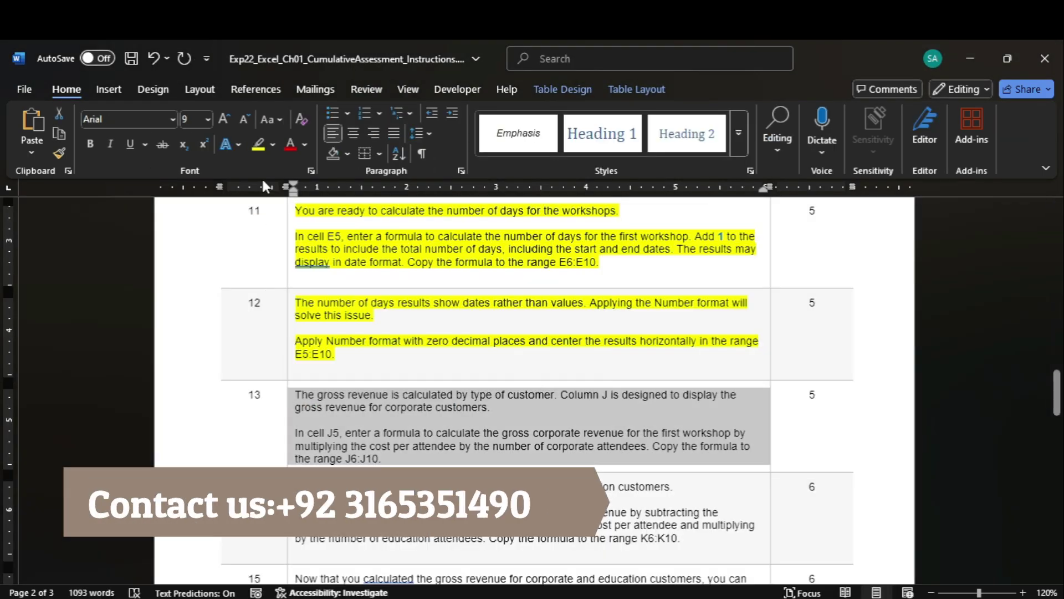
{"action": "left_click", "coordinate": [260, 143]}
Return to the start of the Word instructions and highlight the text of instruction 1 in yellow
{"action": "left_click_drag", "start_coordinate": [1056, 391], "coordinate": [1043, 192]}
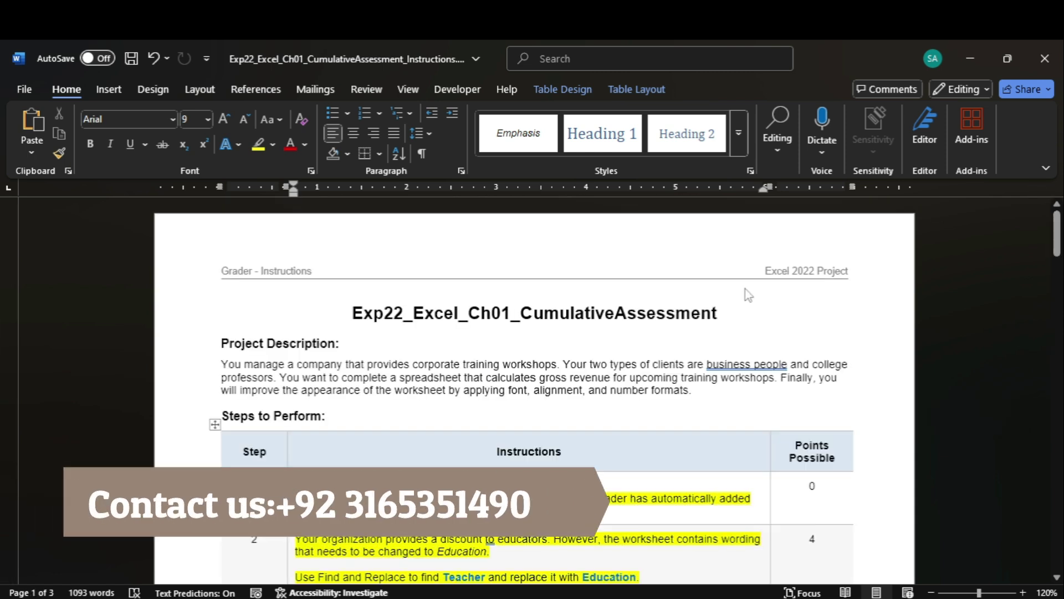
{"action": "left_click", "coordinate": [389, 320]}
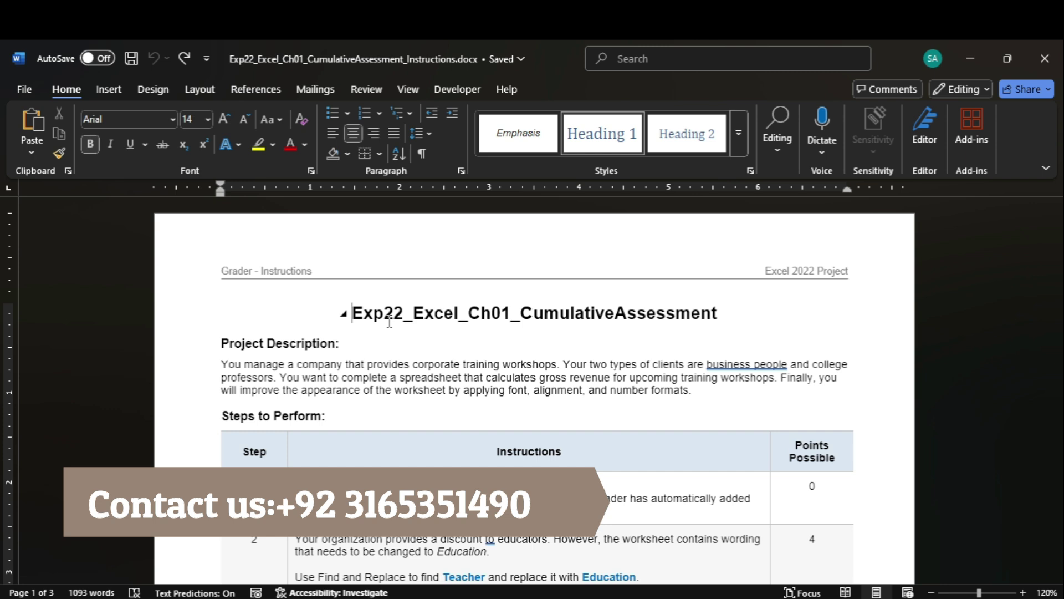
{"action": "left_click_drag", "start_coordinate": [1057, 225], "coordinate": [1057, 251]}
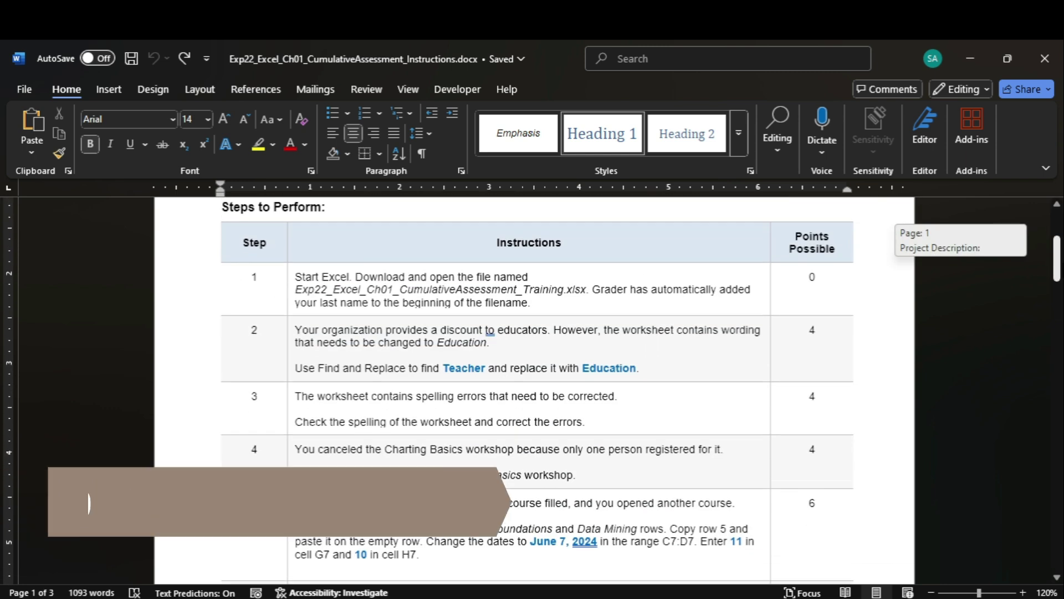
{"action": "left_click", "coordinate": [289, 292]}
{"action": "left_click", "coordinate": [259, 144]}
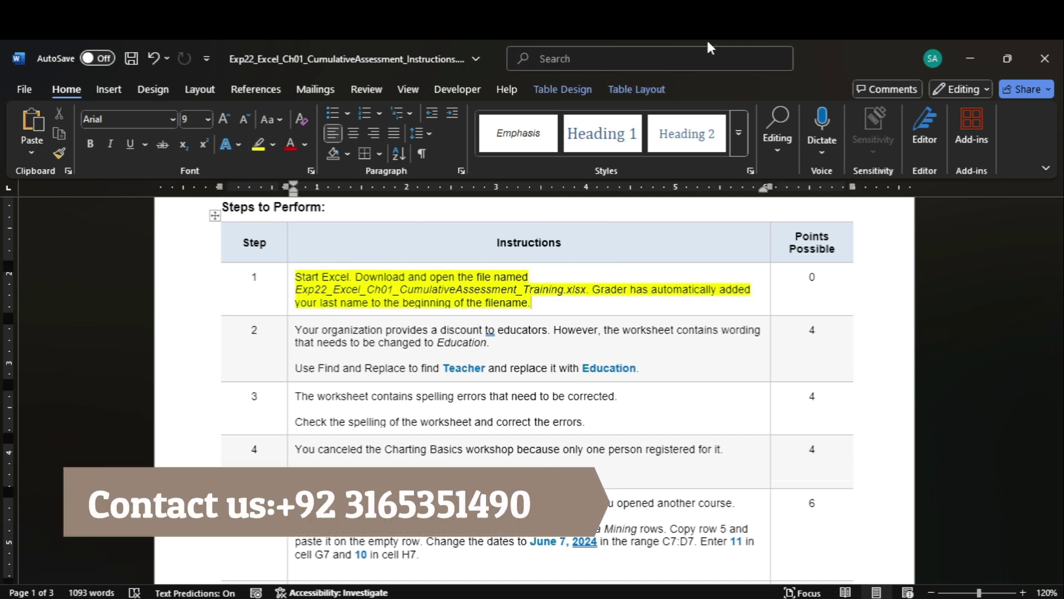
Minimize Word, open the Exp22_Excel_Ch01_CumulativeAssessment_Training workbook from its folder in File Explorer, and enable editing
{"action": "left_click", "coordinate": [967, 43]}
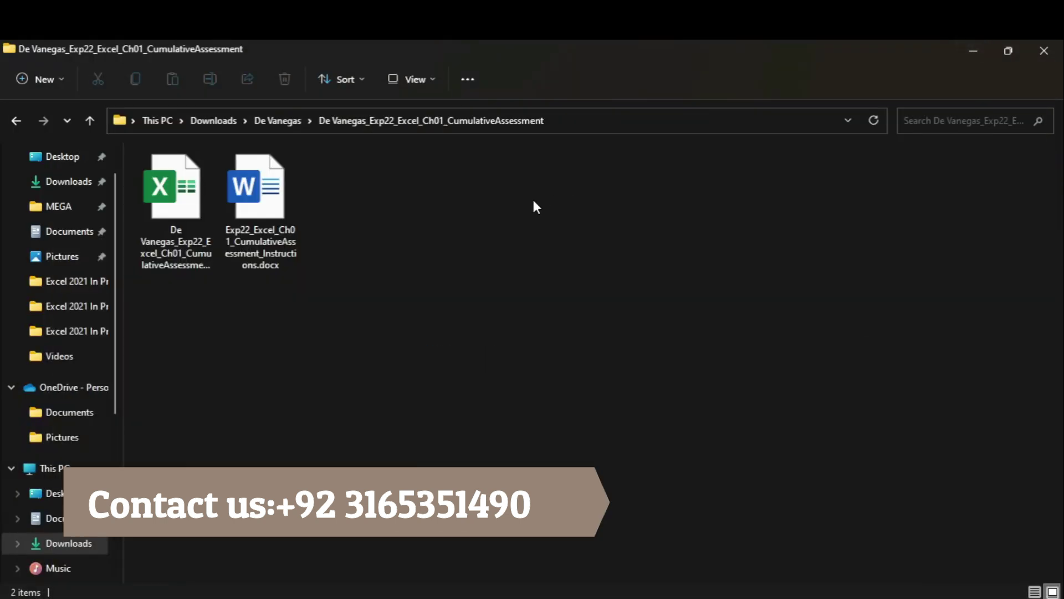
{"action": "double_click", "coordinate": [171, 185]}
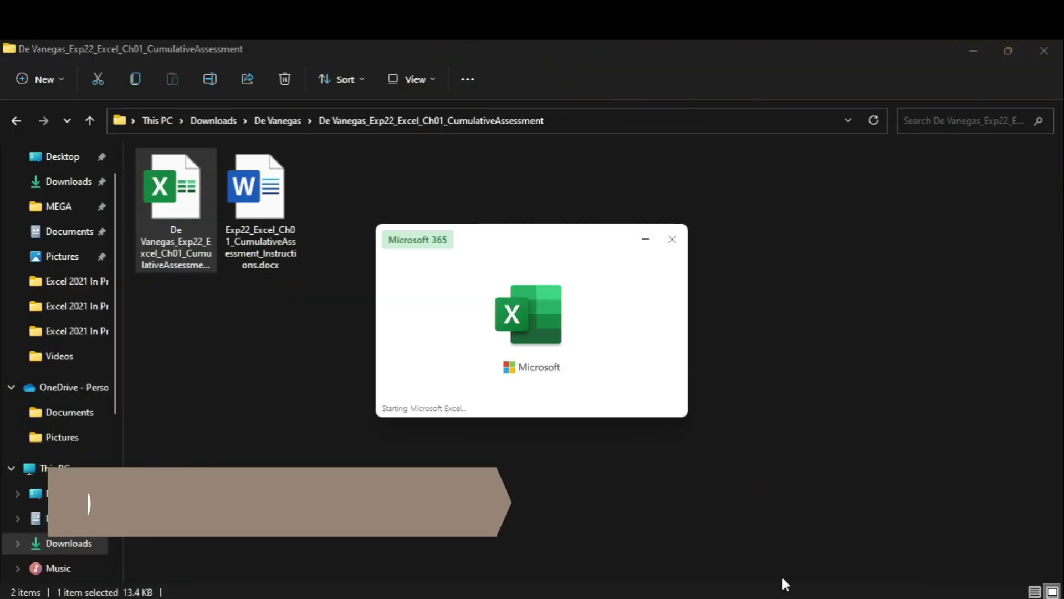
{"action": "left_click", "coordinate": [773, 567]}
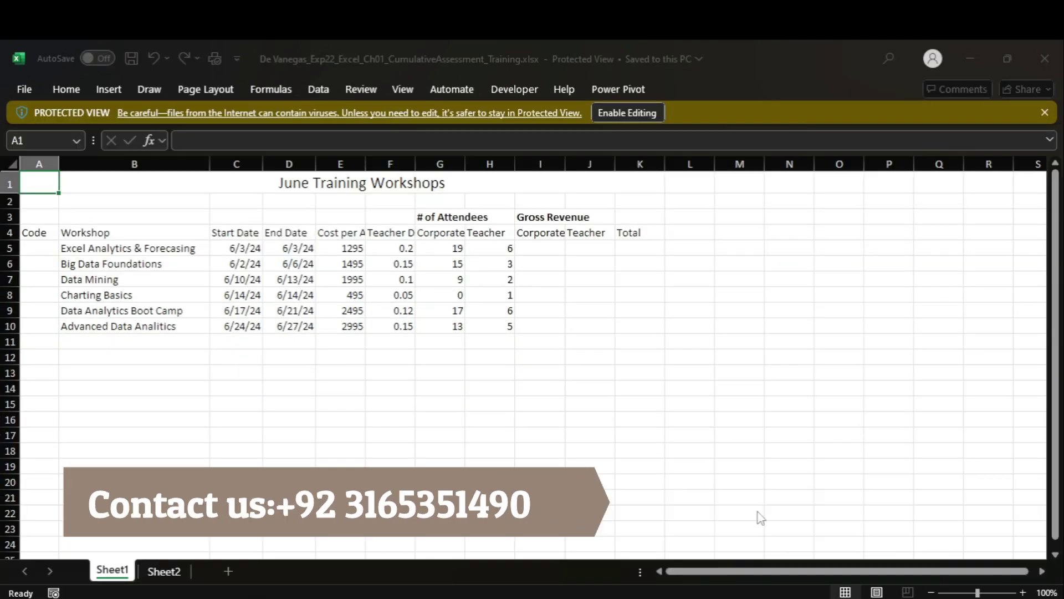
{"action": "left_click", "coordinate": [647, 114]}
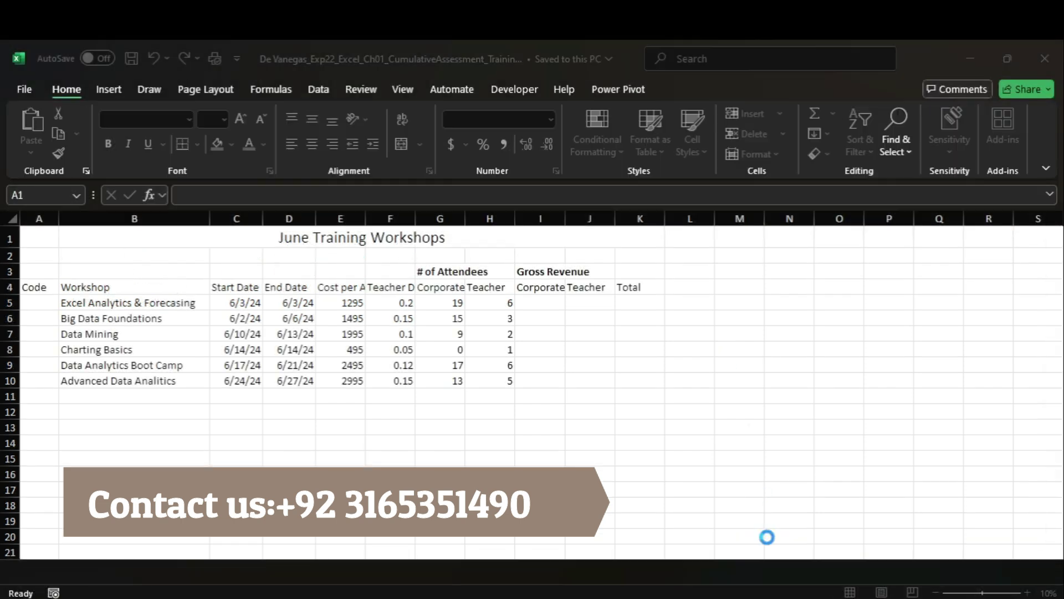
Switch to the Word instructions and highlight the text of instruction 2 in yellow
{"action": "left_click", "coordinate": [771, 559]}
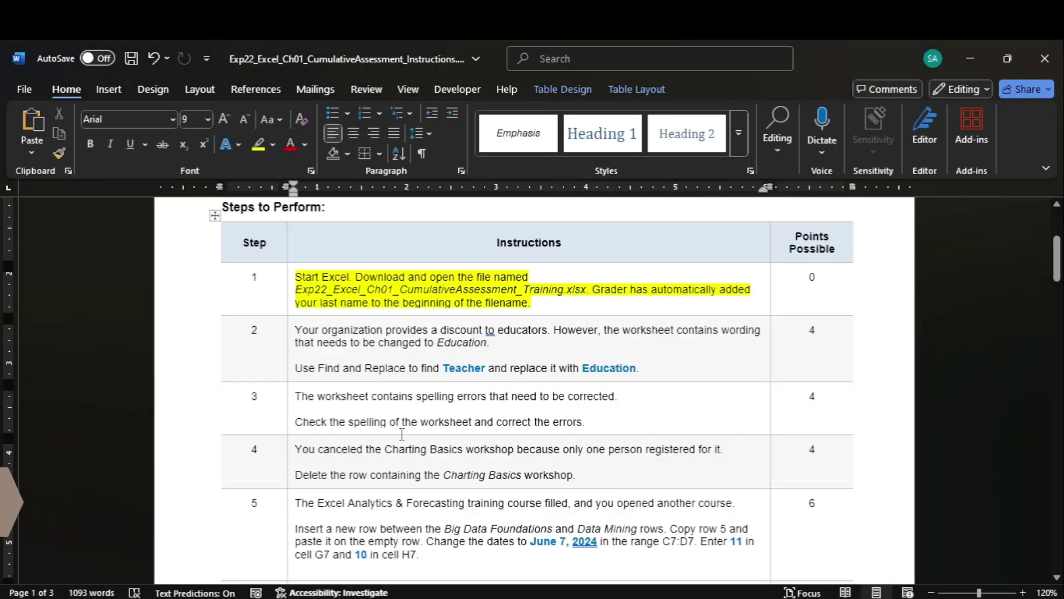
{"action": "left_click", "coordinate": [290, 344]}
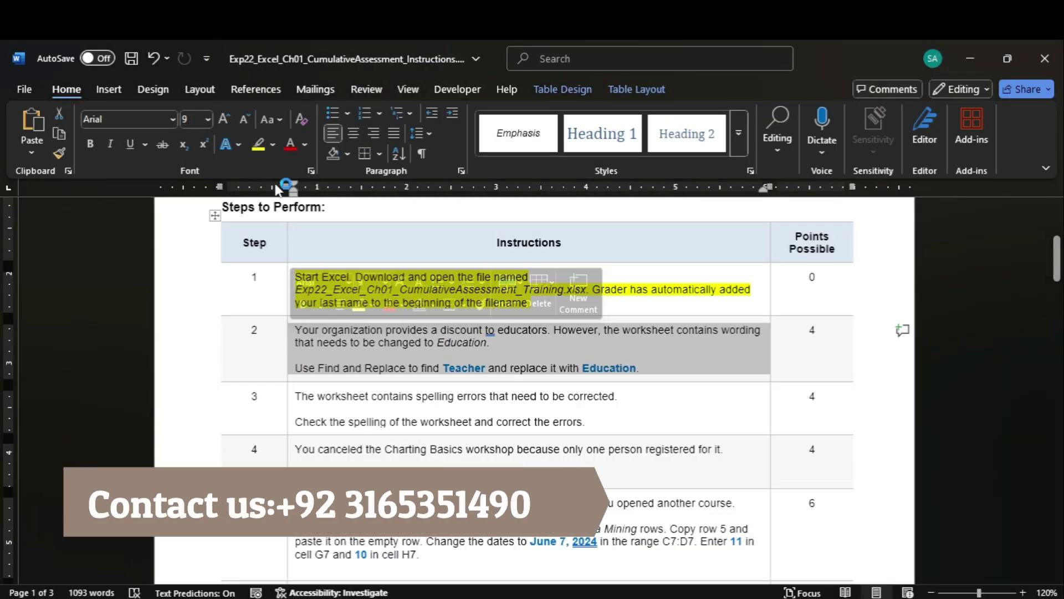
{"action": "left_click", "coordinate": [259, 148]}
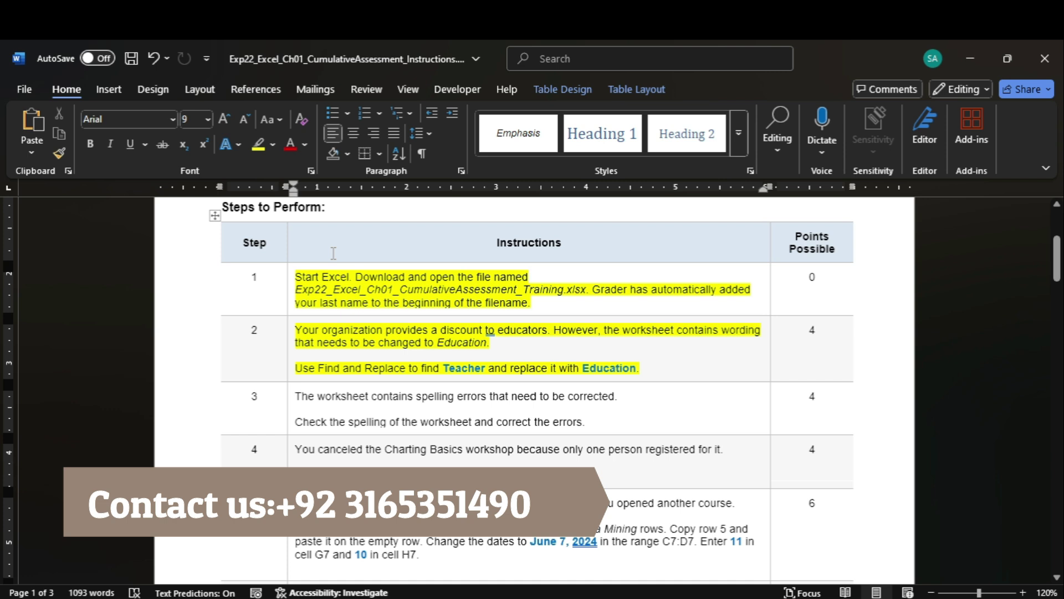
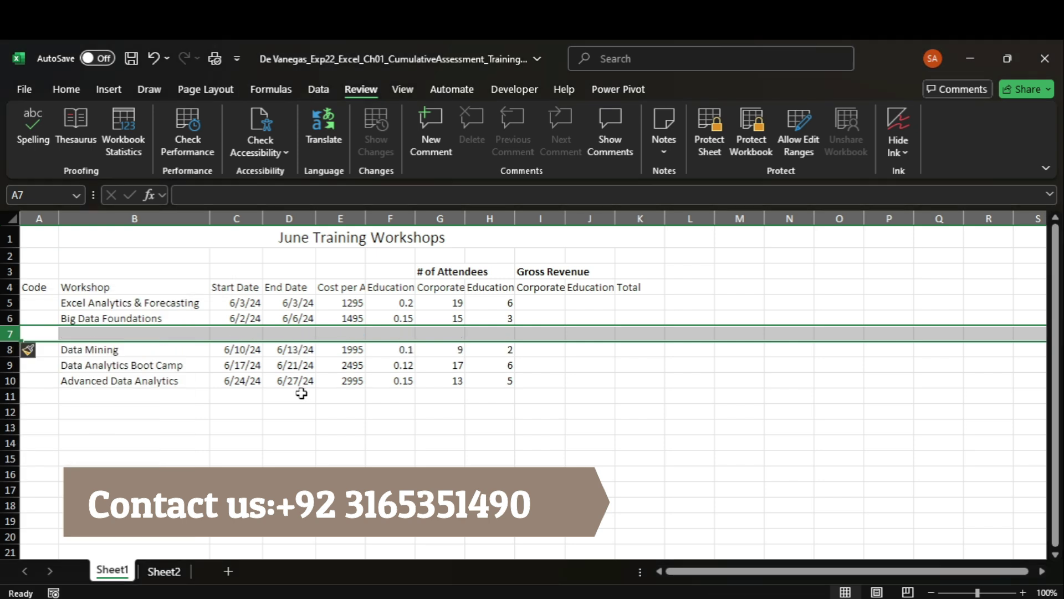
Check instruction 5 in Word, then copy row 5 of the Excel sheet into the empty row 7
{"action": "left_click", "coordinate": [784, 526]}
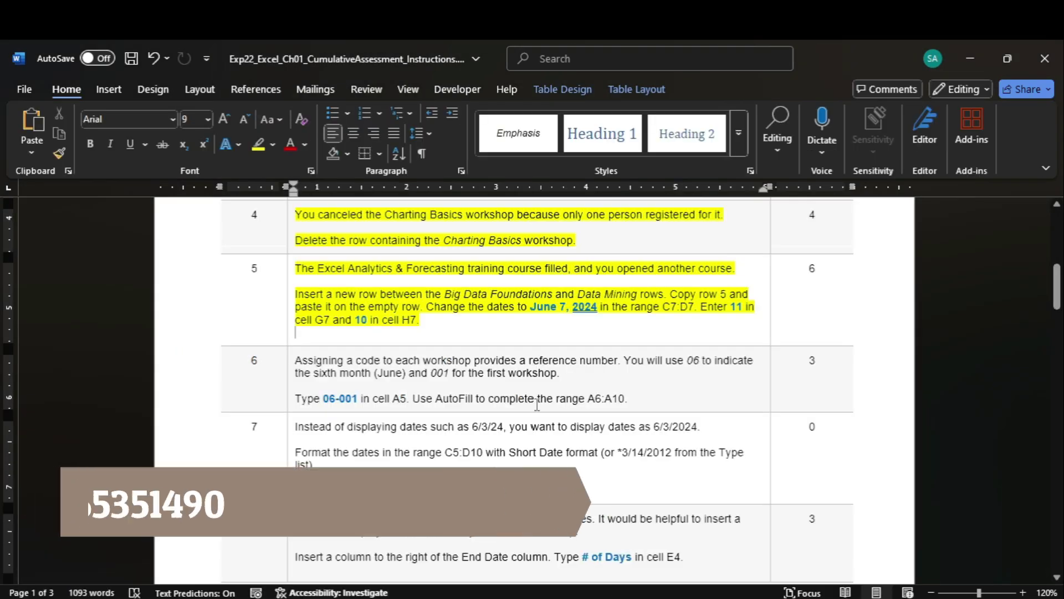
{"action": "mouse_move", "coordinate": [807, 598]}
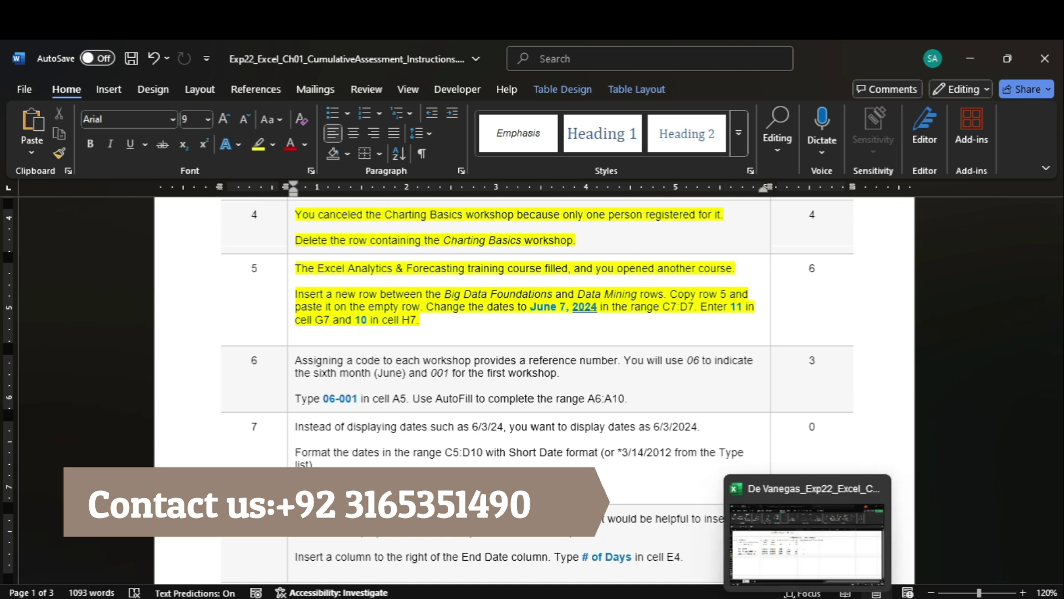
{"action": "left_click", "coordinate": [784, 527]}
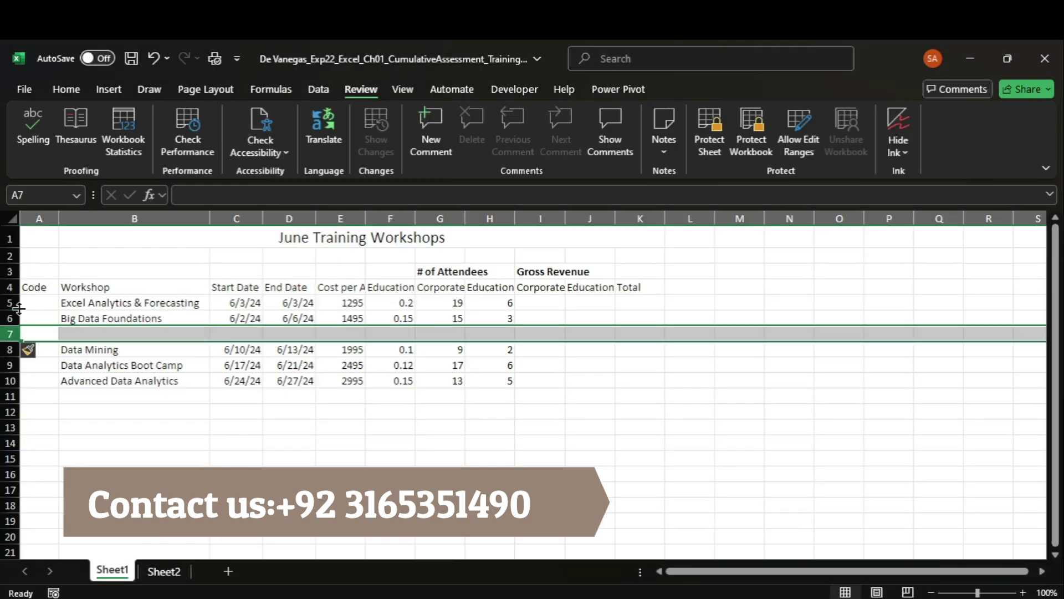
{"action": "left_click", "coordinate": [10, 303]}
{"action": "key", "text": "ctrl+c"}
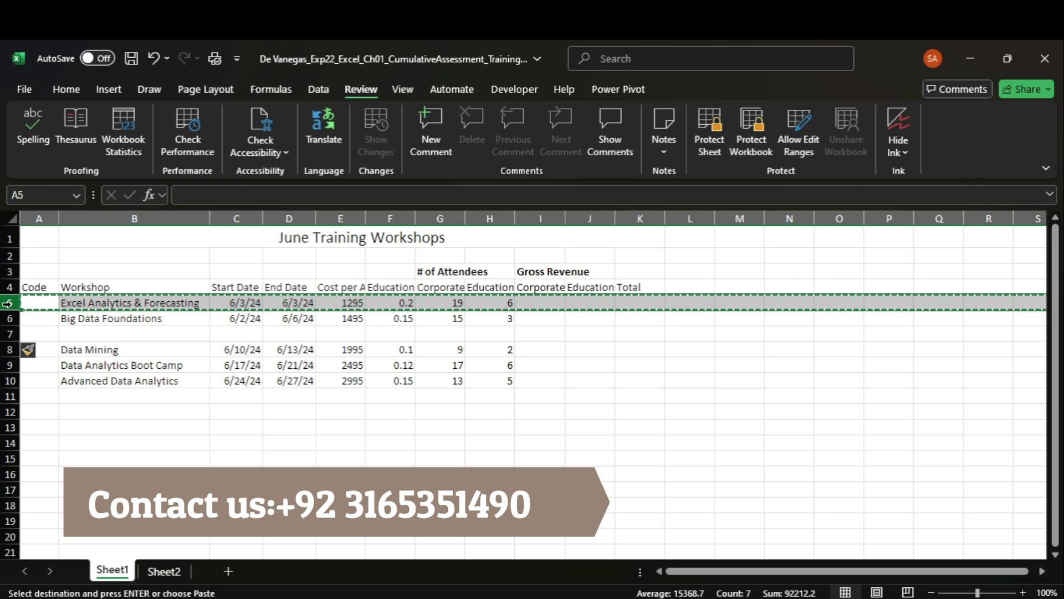
{"action": "left_click", "coordinate": [3, 332]}
{"action": "key", "text": "ctrl+v"}
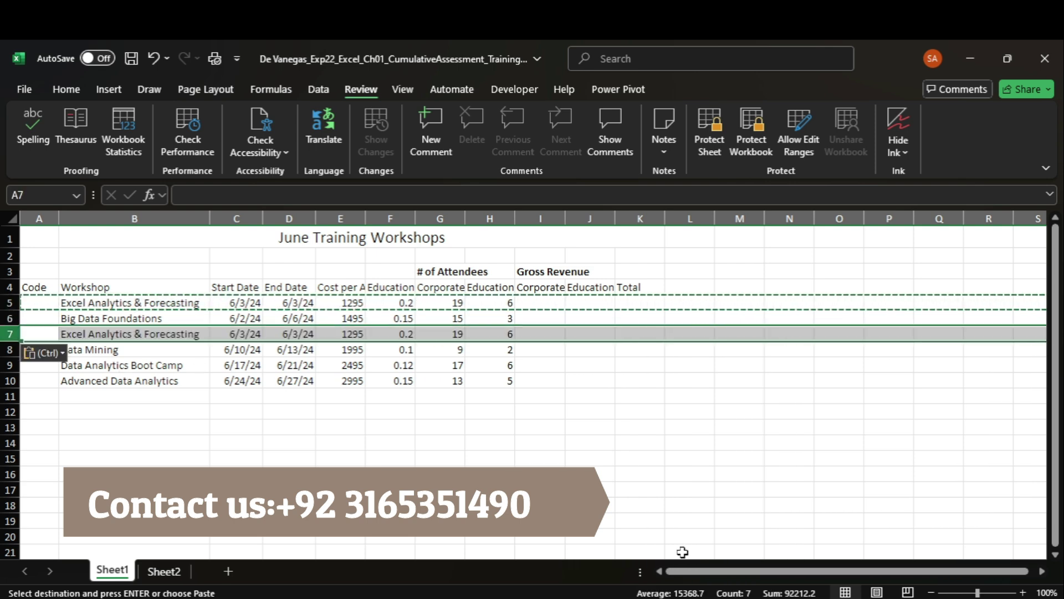
Copy the date June 7, 2024 from instruction 5 in Word and replace the start date in Excel cell C7 with it
{"action": "left_click", "coordinate": [771, 532]}
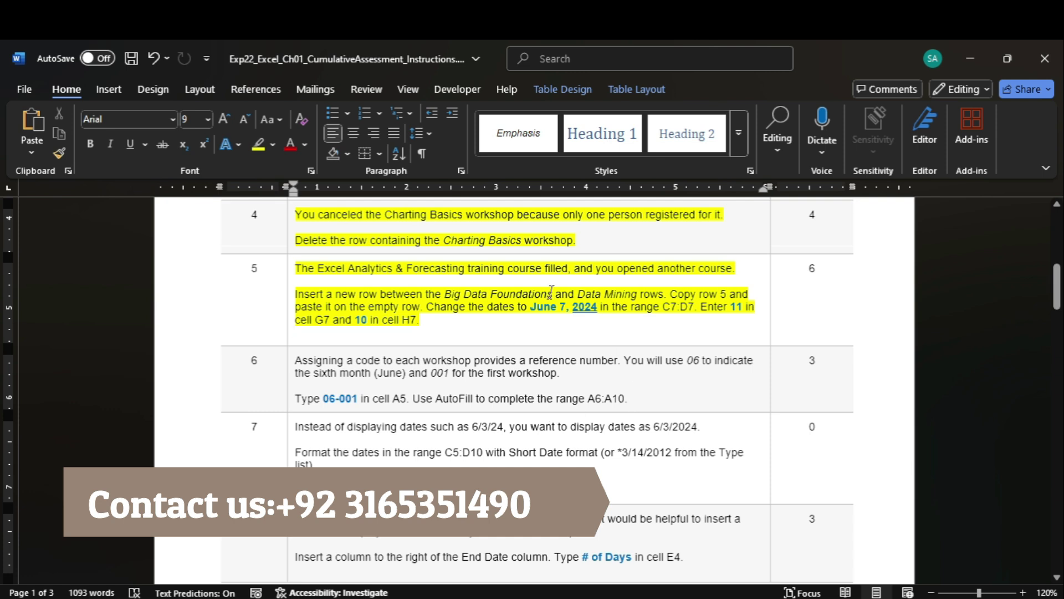
{"action": "left_click_drag", "start_coordinate": [530, 306], "coordinate": [598, 307]}
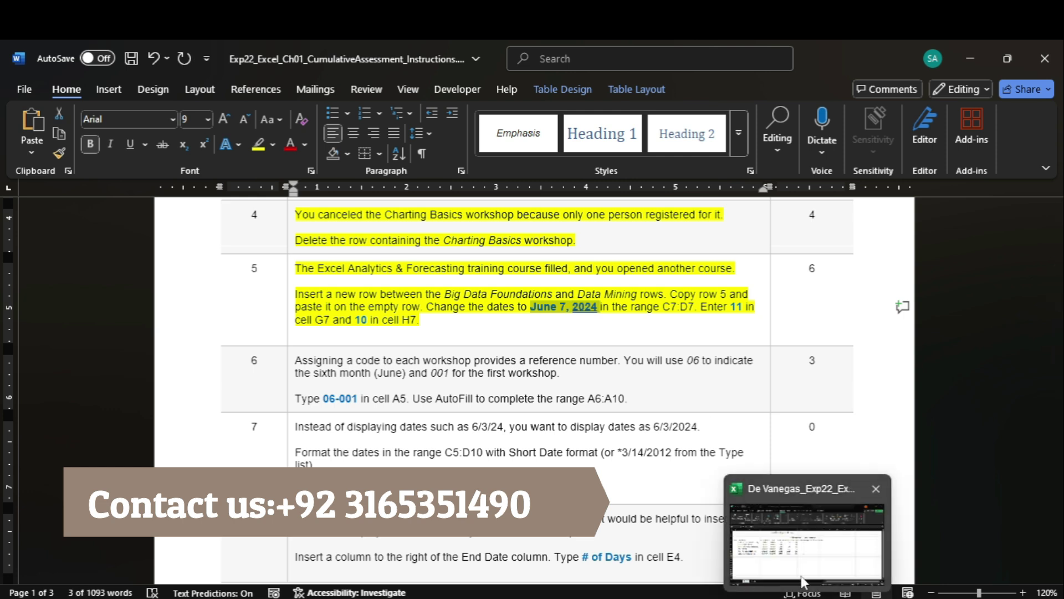
{"action": "left_click", "coordinate": [804, 544]}
{"action": "left_click", "coordinate": [244, 334]}
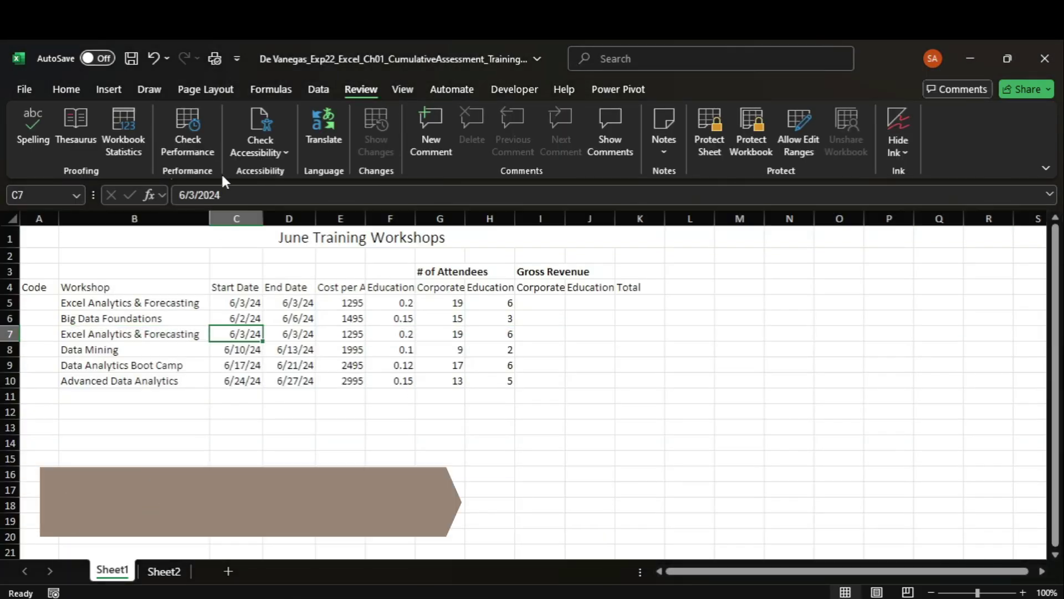
{"action": "left_click", "coordinate": [234, 194]}
{"action": "key", "text": "ctrl+a"}
{"action": "key", "text": "ctrl+v"}
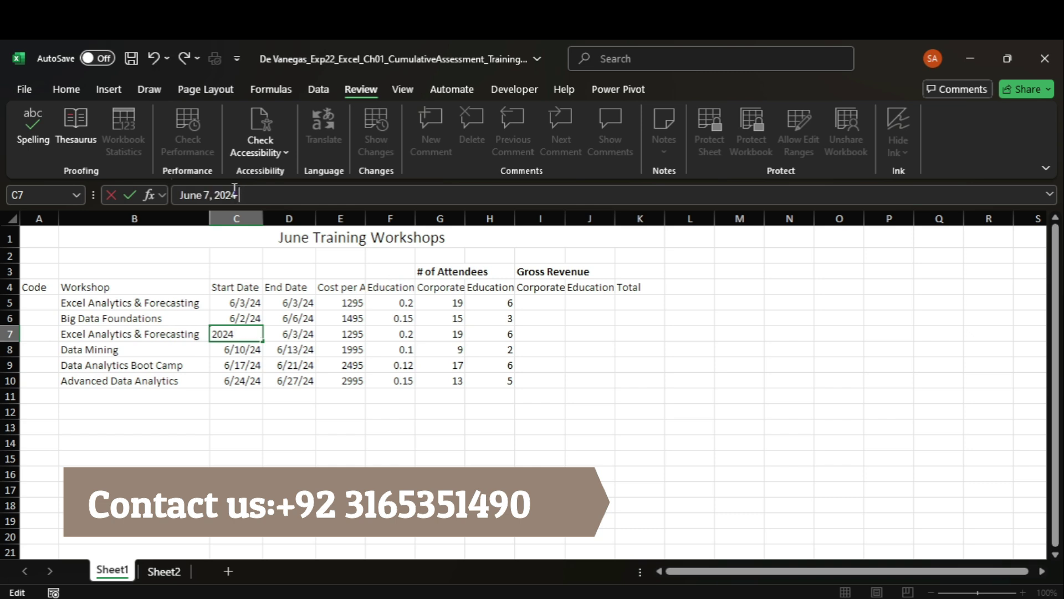
{"action": "key", "text": "Tab"}
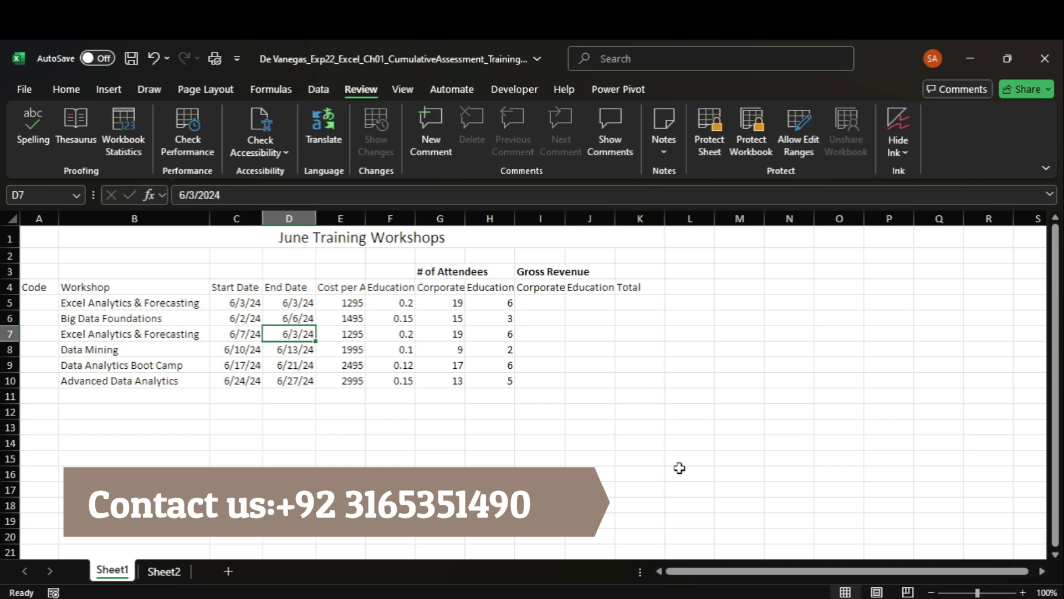
Recheck instruction 5 in Word, then replace the end date in Excel cell D7 with June 7, 2024
{"action": "left_click", "coordinate": [770, 532]}
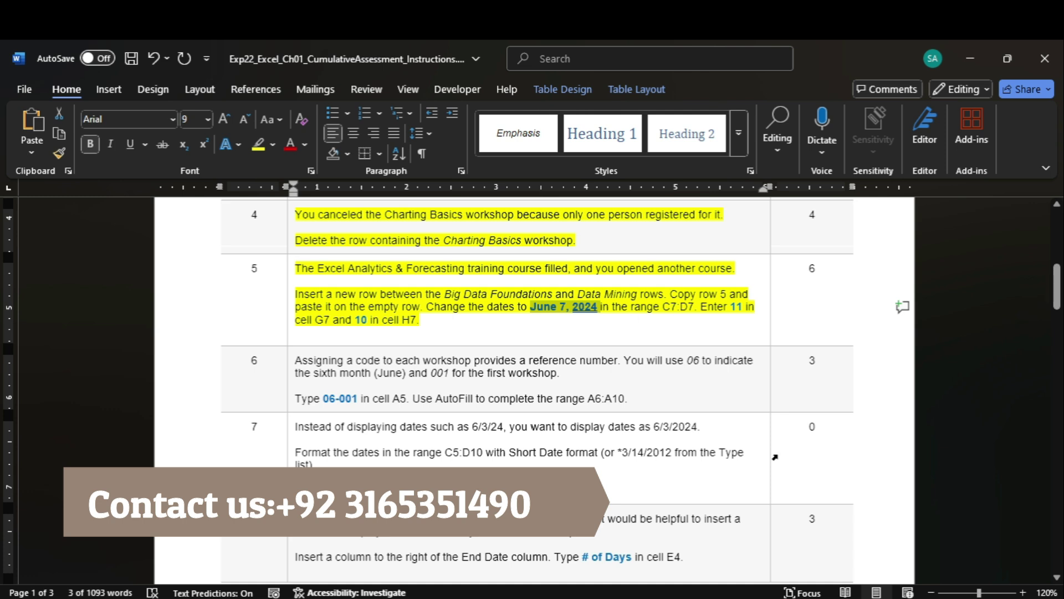
{"action": "left_click", "coordinate": [784, 532]}
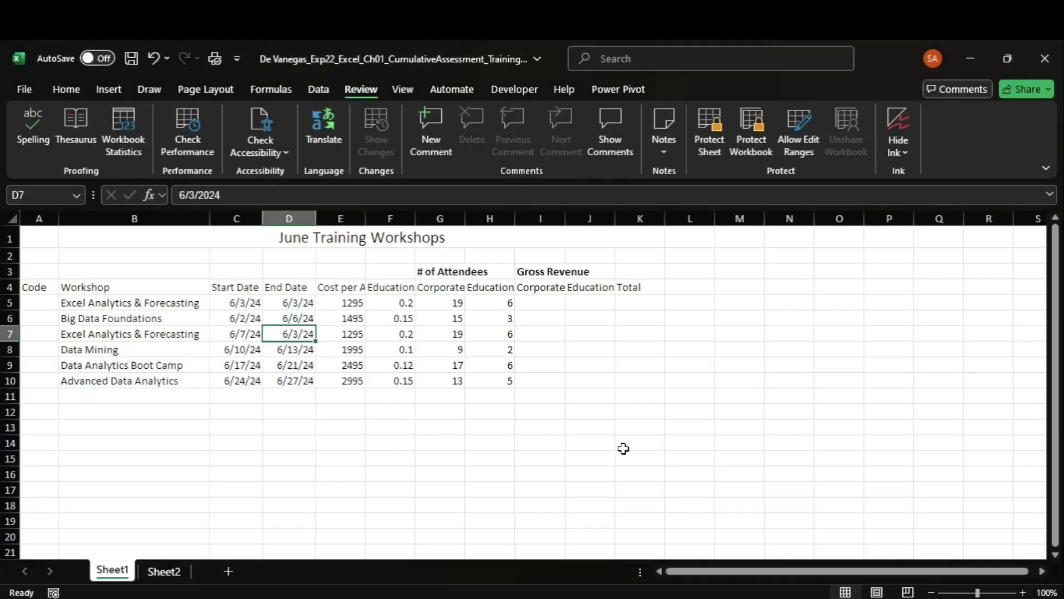
{"action": "triple_click", "coordinate": [231, 194]}
{"action": "key", "text": "ctrl+v"}
{"action": "key", "text": "Return"}
{"action": "key", "text": "Left"}
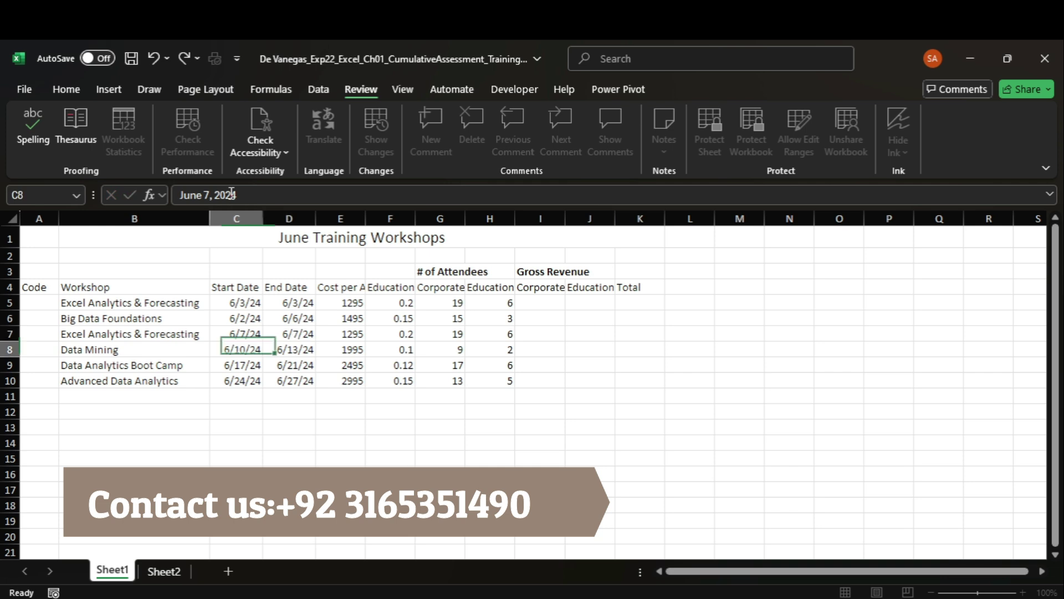
Check instruction 5 in Word, then enter 11 as the corporate attendee count in Excel cell G7
{"action": "mouse_move", "coordinate": [825, 579]}
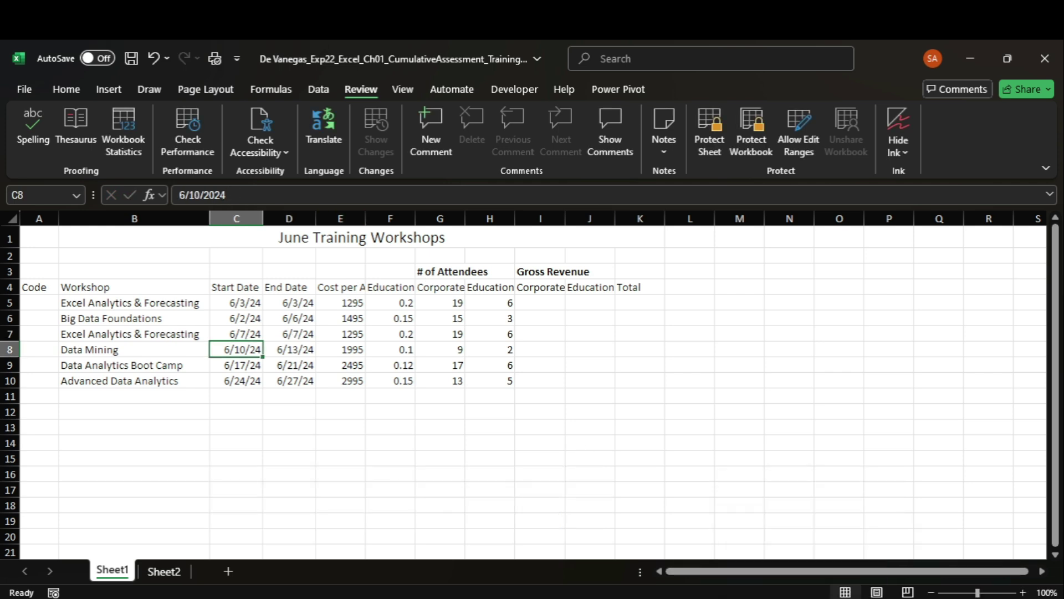
{"action": "left_click", "coordinate": [776, 529]}
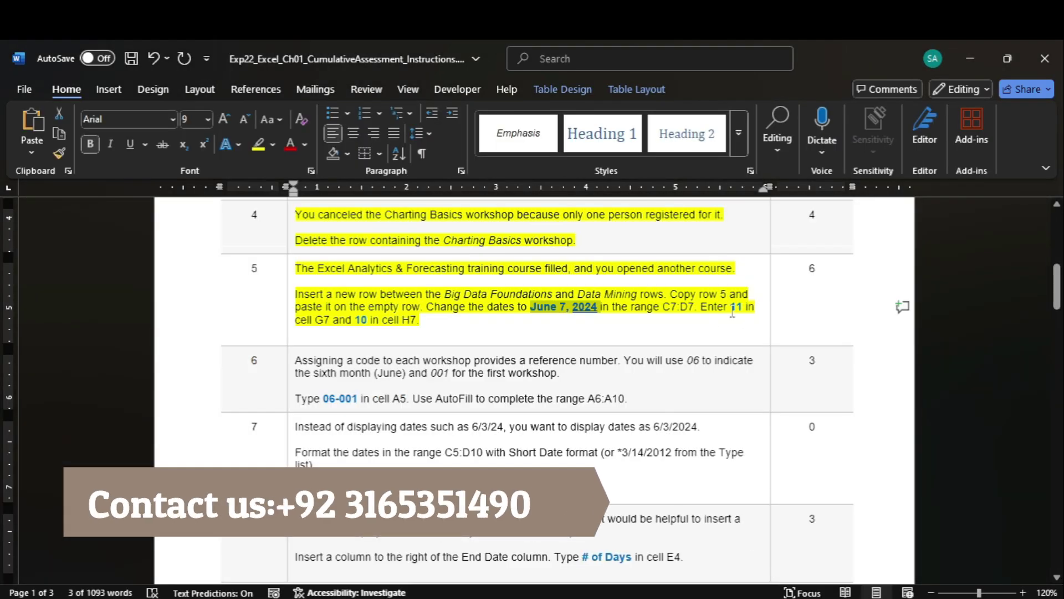
{"action": "mouse_move", "coordinate": [836, 582]}
{"action": "left_click", "coordinate": [847, 532]}
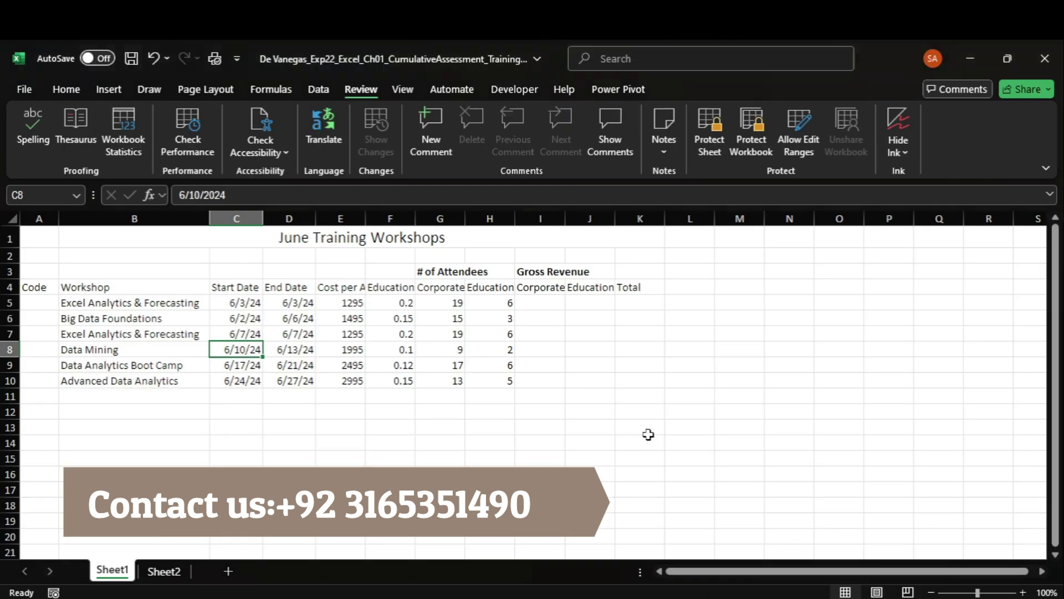
{"action": "left_click", "coordinate": [452, 337]}
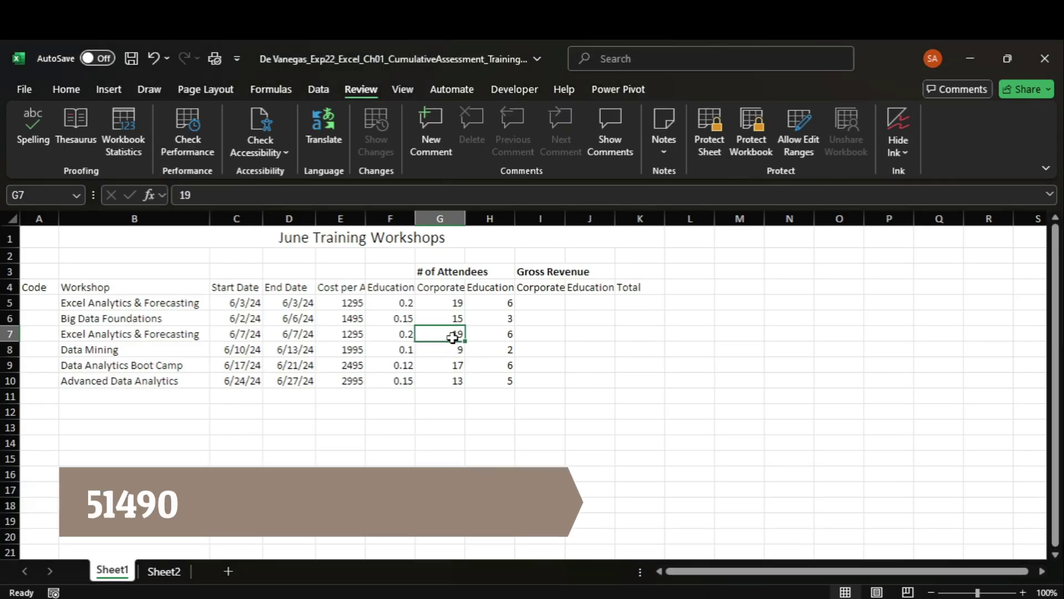
{"action": "type", "text": "11"}
{"action": "key", "text": "Left"}
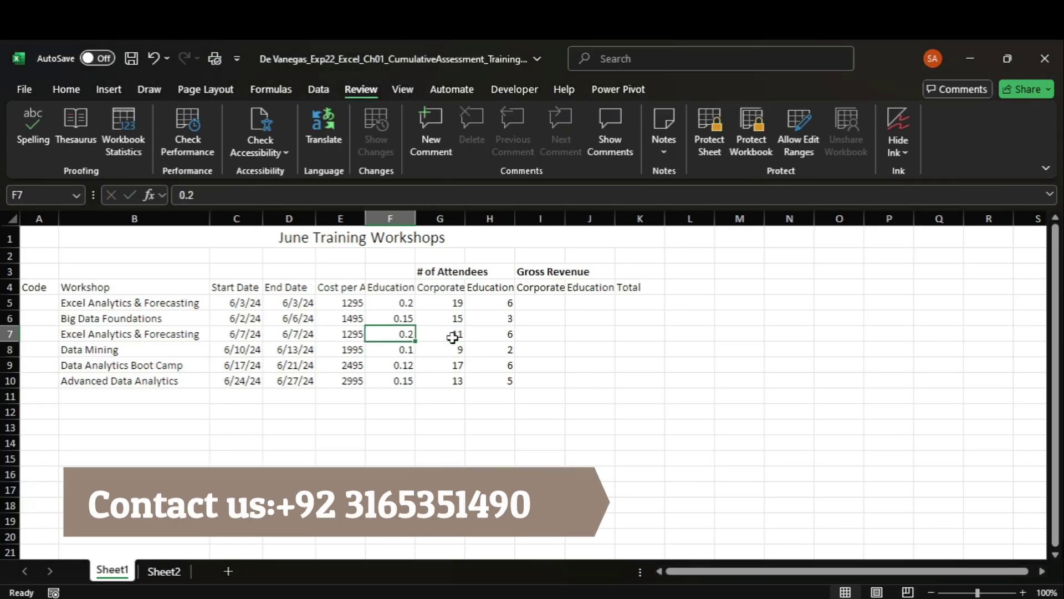
Recheck instruction 5 in Word, then enter 10 as the education attendee count in Excel cell H7
{"action": "mouse_move", "coordinate": [771, 582]}
{"action": "left_click", "coordinate": [768, 562]}
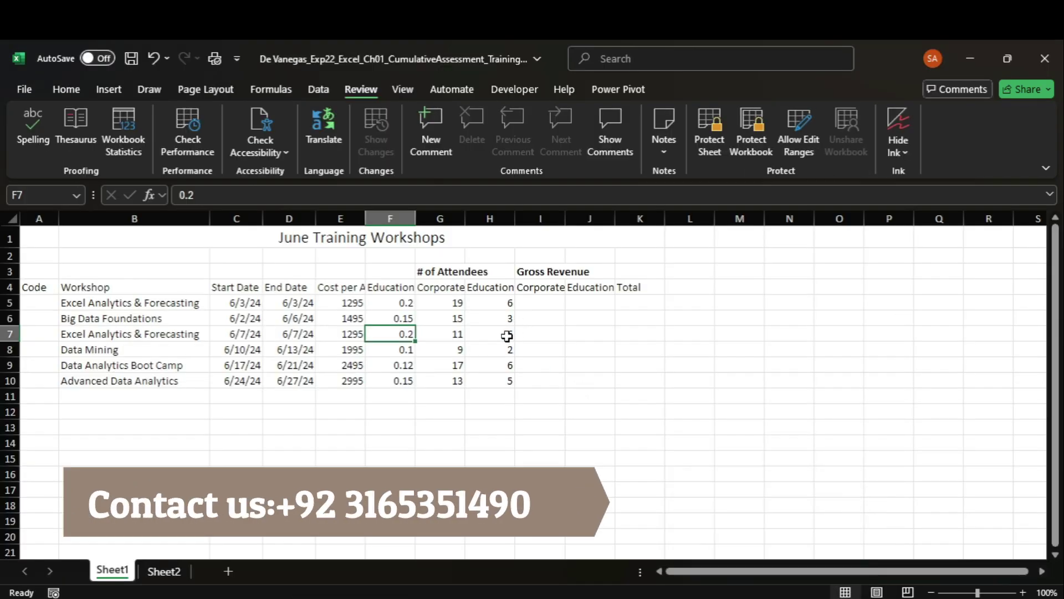
{"action": "left_click", "coordinate": [507, 334]}
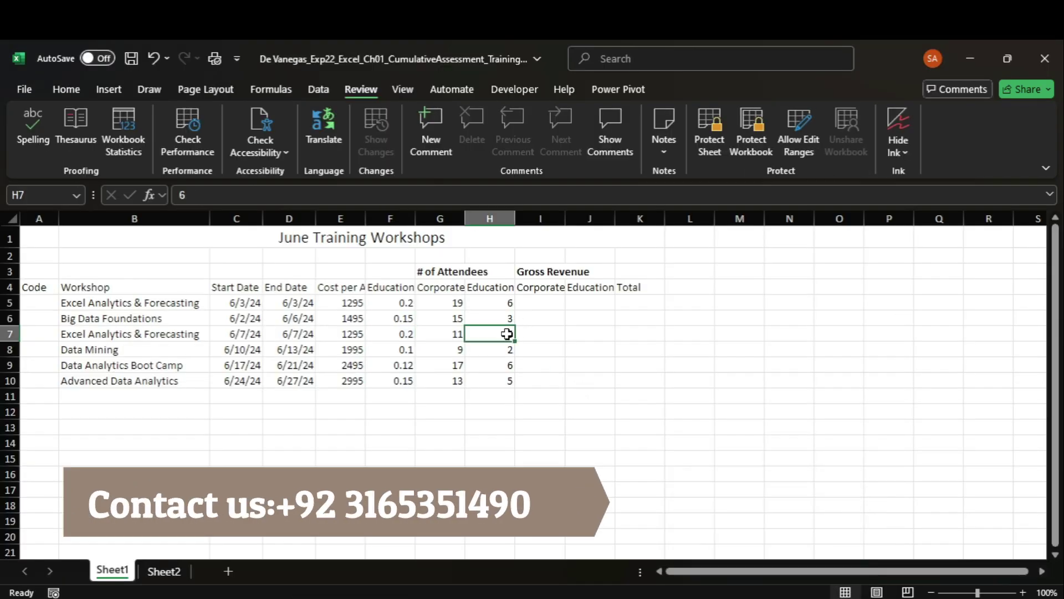
{"action": "type", "text": "10"}
{"action": "key", "text": "Return"}
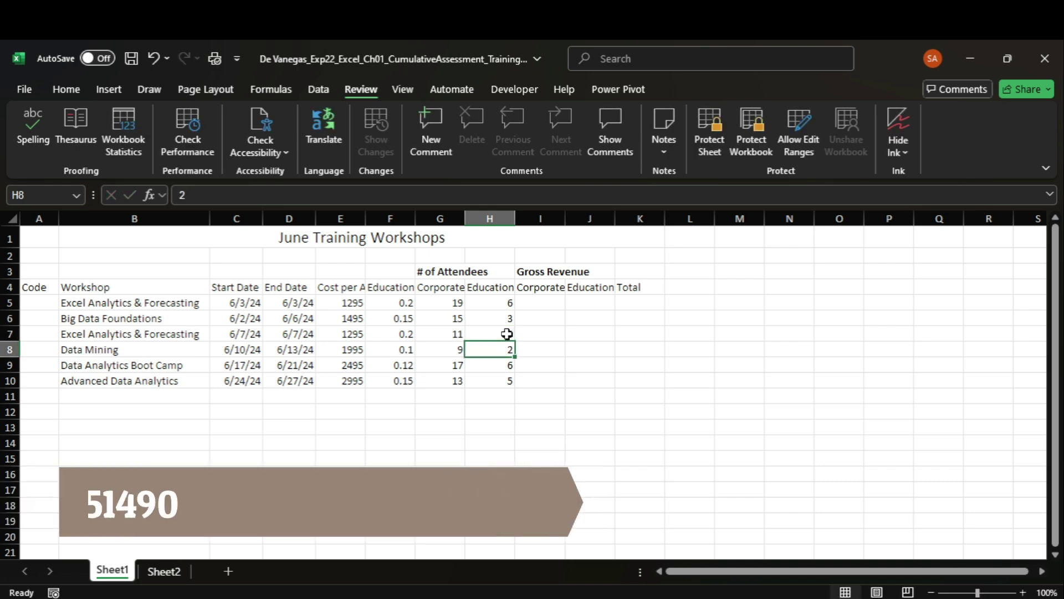
Switch to the Word instructions and highlight the text of instruction 6 in yellow
{"action": "mouse_move", "coordinate": [780, 587]}
{"action": "left_click", "coordinate": [775, 532]}
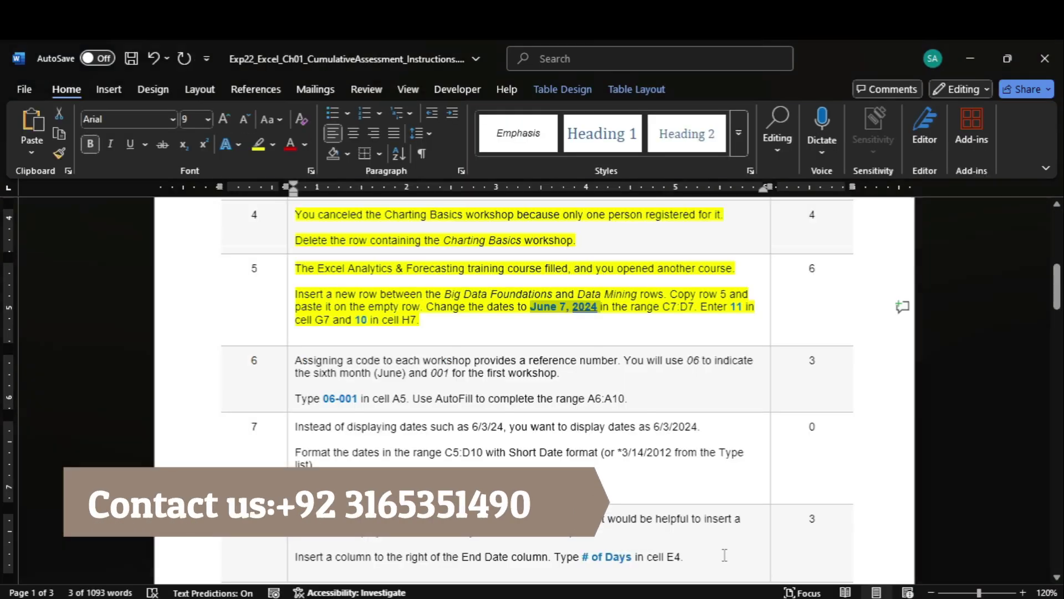
{"action": "left_click", "coordinate": [287, 365]}
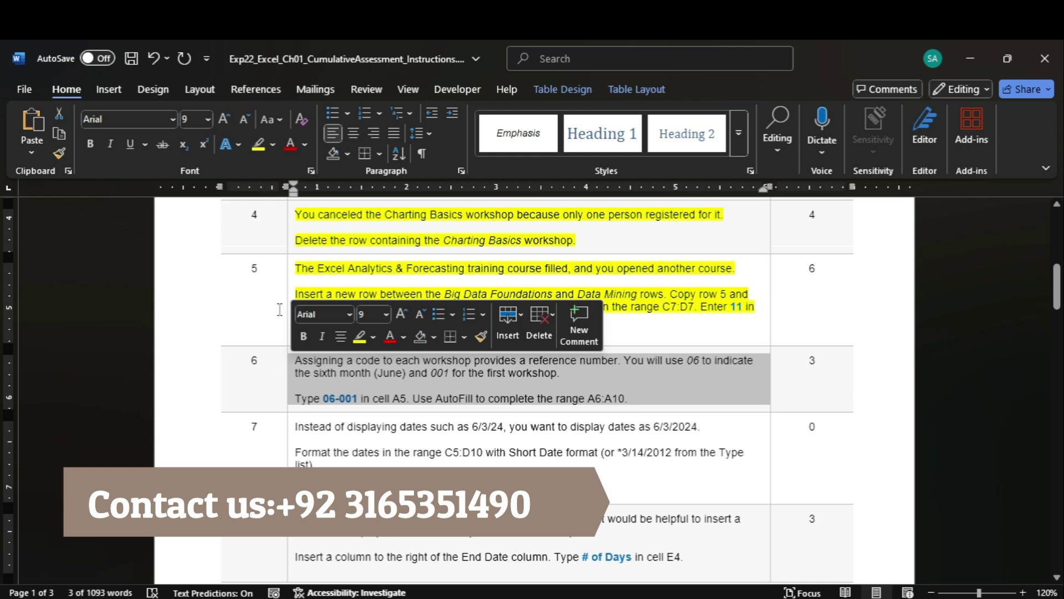
{"action": "left_click", "coordinate": [259, 145]}
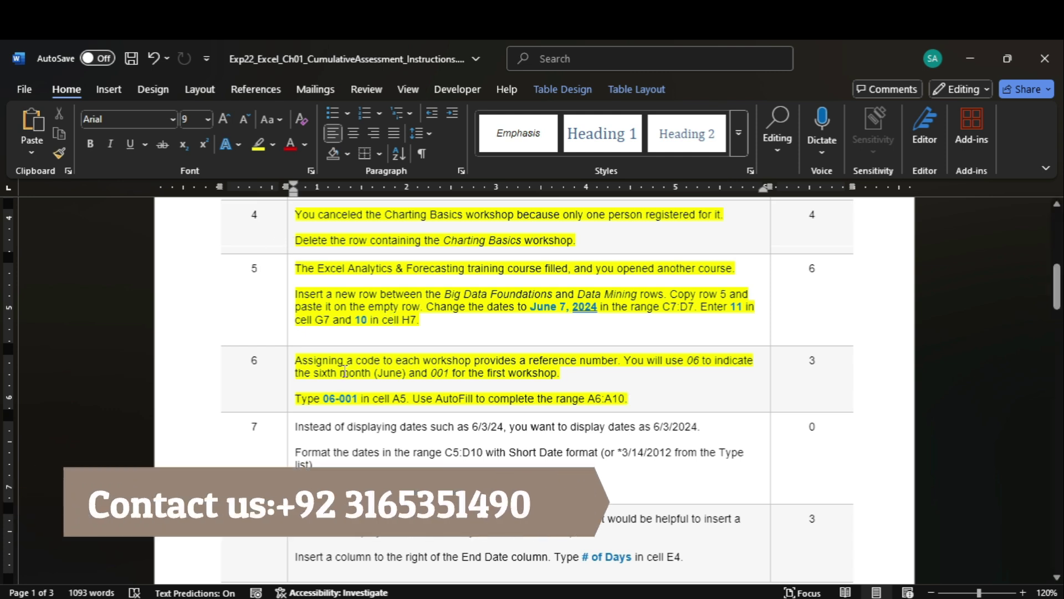
Copy the code 06-001 from instruction 6 in Word and paste it into Excel cell A5
{"action": "left_click_drag", "start_coordinate": [323, 398], "coordinate": [360, 398]}
{"action": "key", "text": "ctrl+c"}
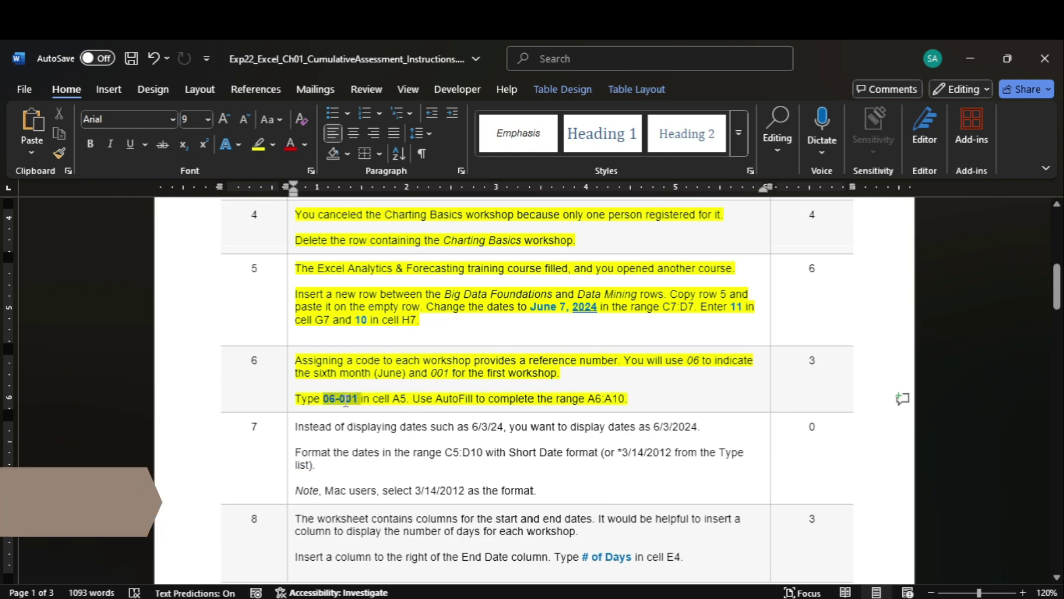
{"action": "mouse_move", "coordinate": [809, 598]}
{"action": "left_click", "coordinate": [789, 572]}
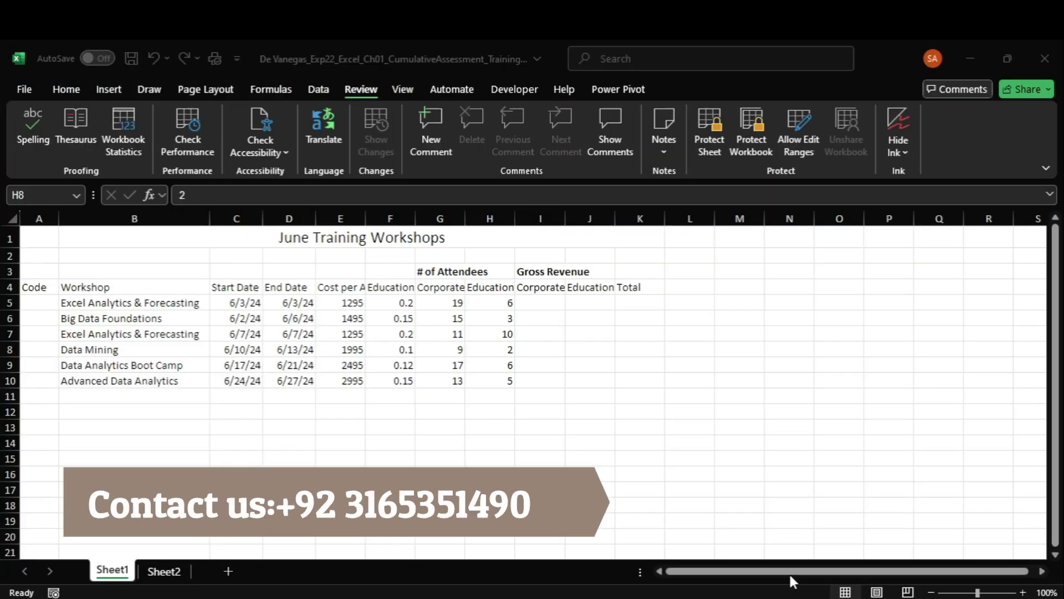
{"action": "left_click", "coordinate": [39, 308]}
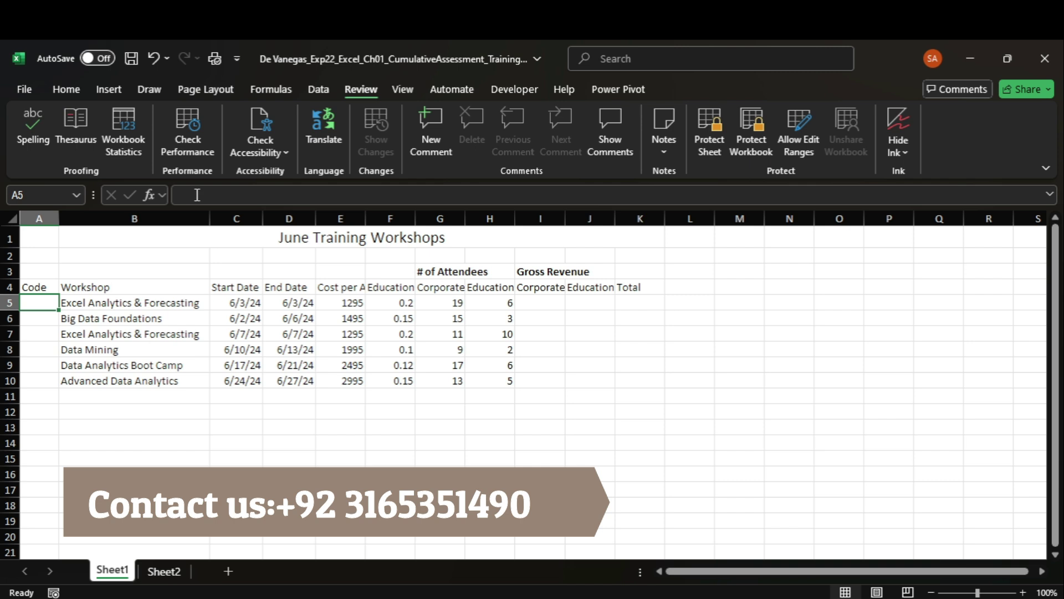
{"action": "key", "text": "ctrl+v"}
{"action": "key", "text": "Return"}
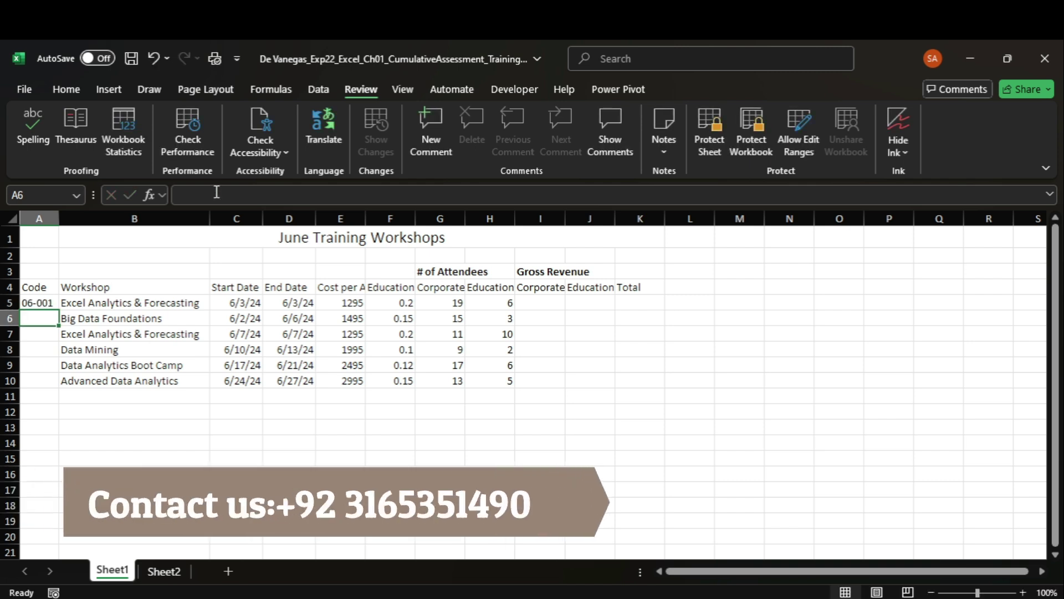
Recheck instruction 6 in Word, then AutoFill the workshop code from A5 down through A6:A10 in Excel
{"action": "mouse_move", "coordinate": [772, 596]}
{"action": "left_click", "coordinate": [753, 557]}
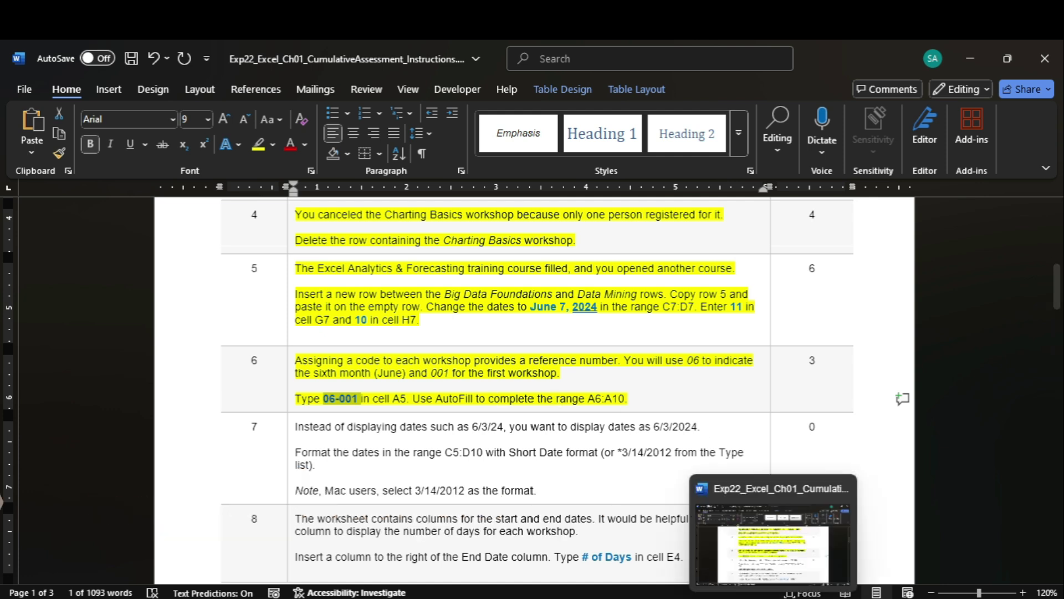
{"action": "left_click", "coordinate": [783, 588]}
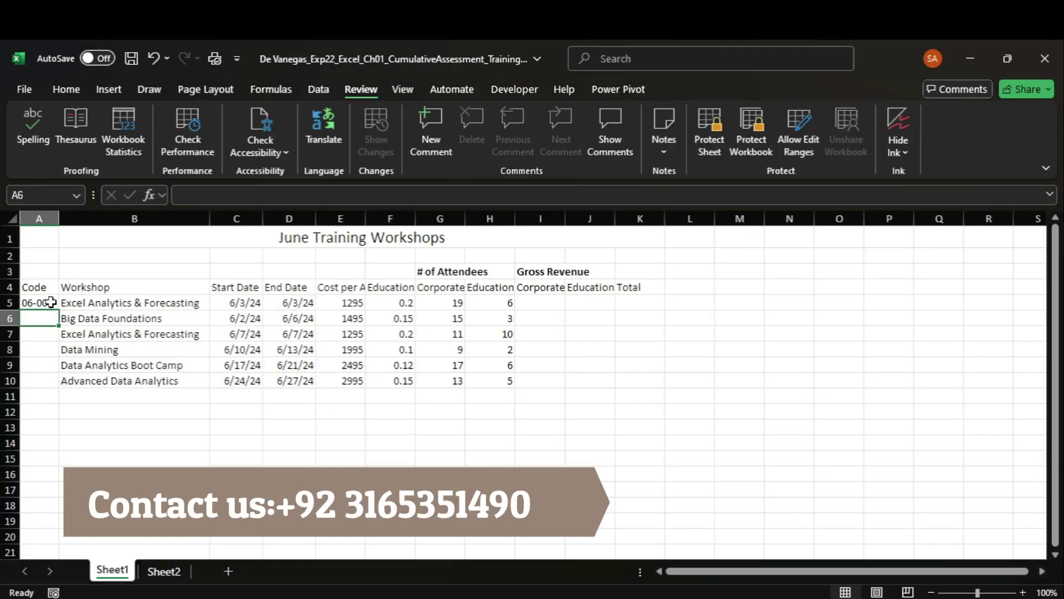
{"action": "left_click", "coordinate": [50, 302]}
{"action": "double_click", "coordinate": [58, 310]}
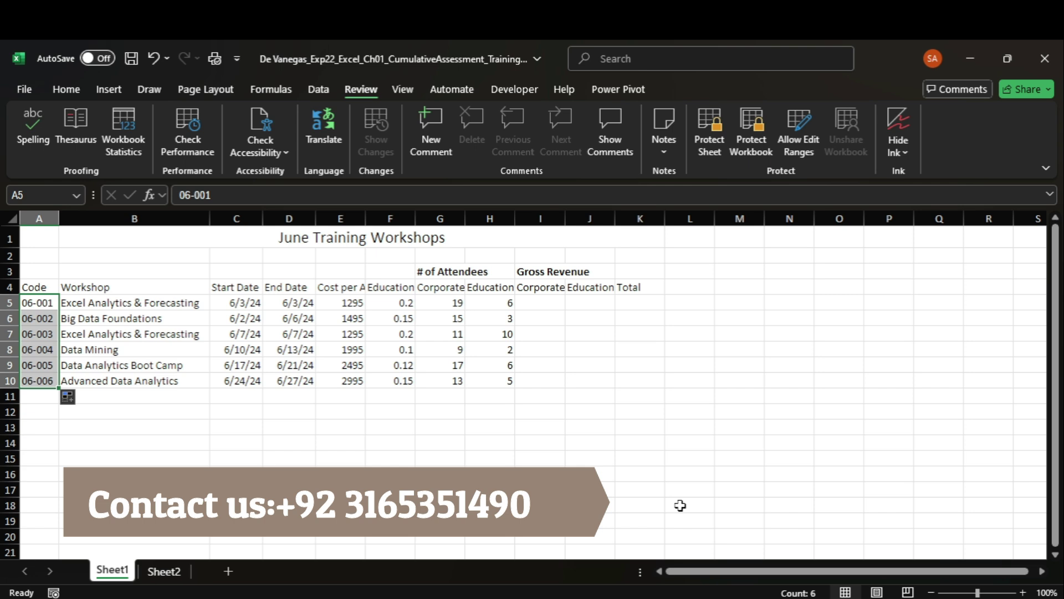
Switch to the Word instructions and highlight the text of instruction 7 in yellow
{"action": "mouse_move", "coordinate": [772, 596]}
{"action": "left_click", "coordinate": [758, 551]}
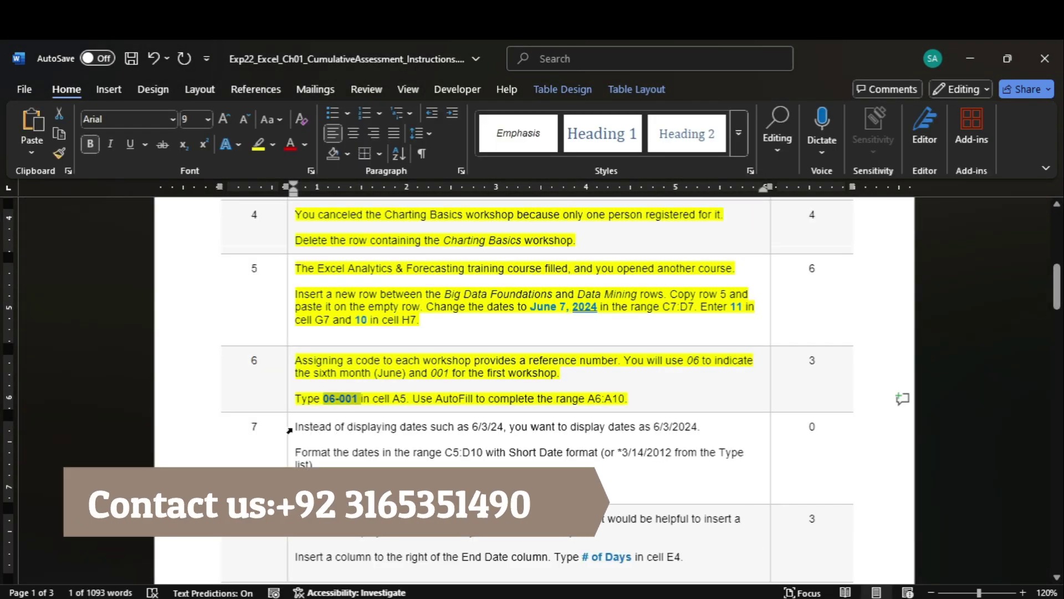
{"action": "left_click", "coordinate": [290, 430]}
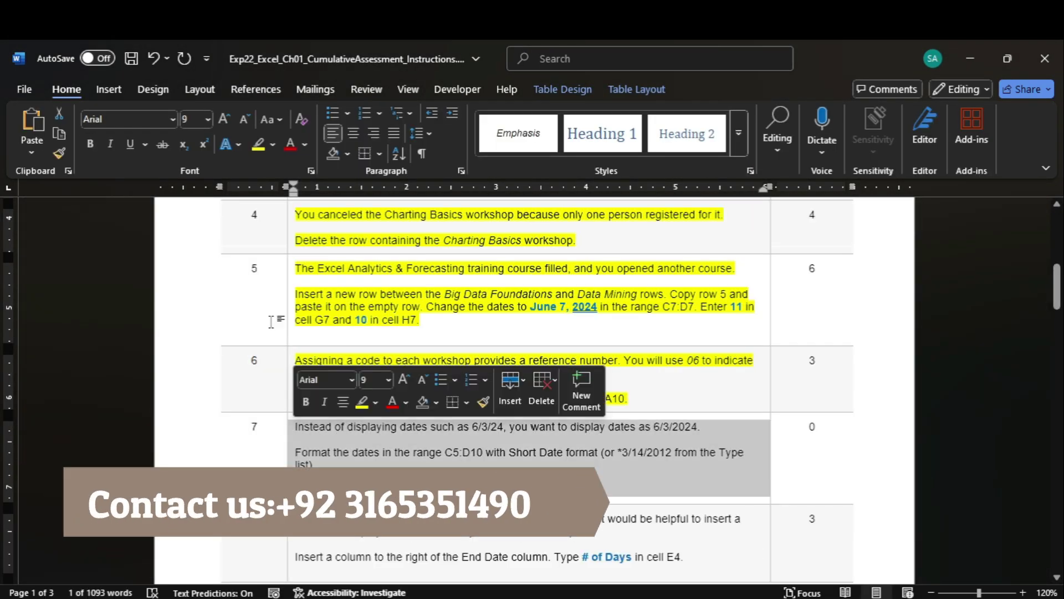
{"action": "left_click", "coordinate": [257, 144]}
Copy the range reference C5:D10 from instruction 7, select that range in Excel with it, and format its dates as Short Date
{"action": "left_click_drag", "start_coordinate": [1057, 287], "coordinate": [1057, 301]}
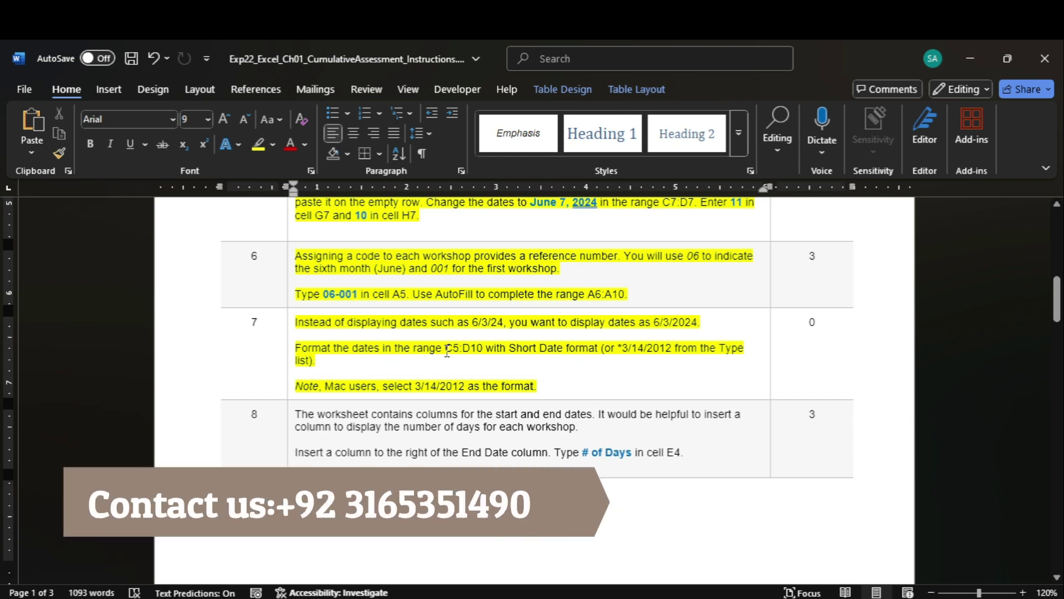
{"action": "left_click_drag", "start_coordinate": [447, 347], "coordinate": [476, 353]}
{"action": "key", "text": "ctrl+c"}
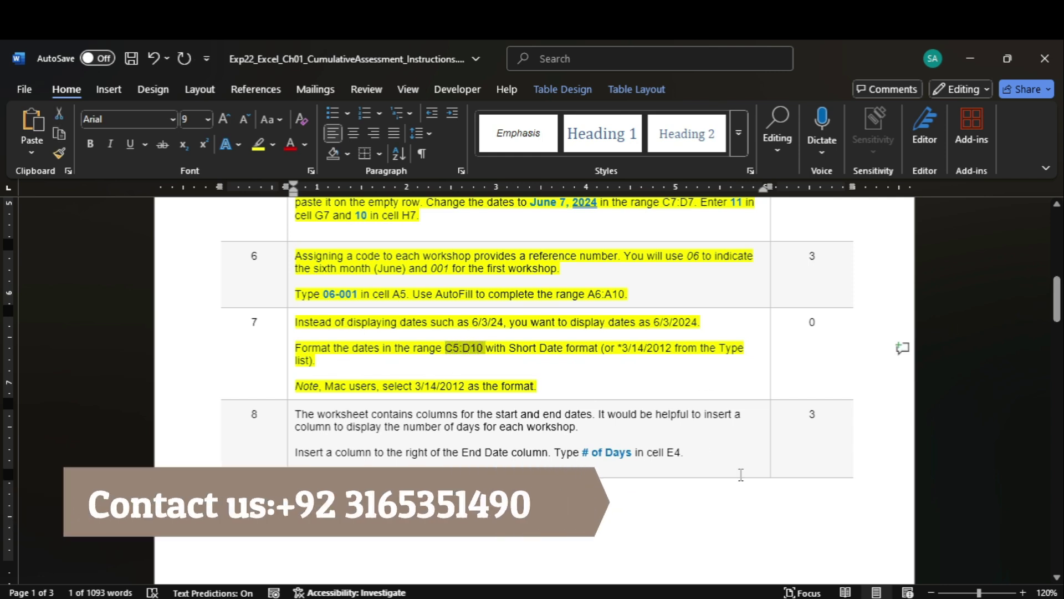
{"action": "mouse_move", "coordinate": [807, 596]}
{"action": "left_click", "coordinate": [790, 557]}
{"action": "left_click", "coordinate": [58, 194]}
{"action": "key", "text": "ctrl+v"}
{"action": "key", "text": "Return"}
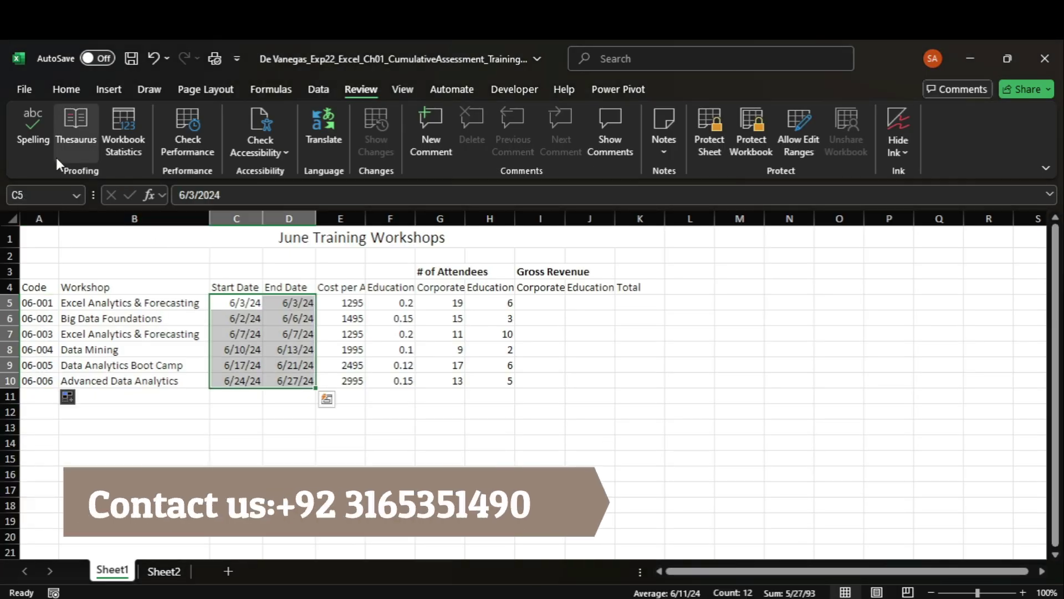
{"action": "left_click", "coordinate": [66, 88]}
{"action": "left_click", "coordinate": [508, 113]}
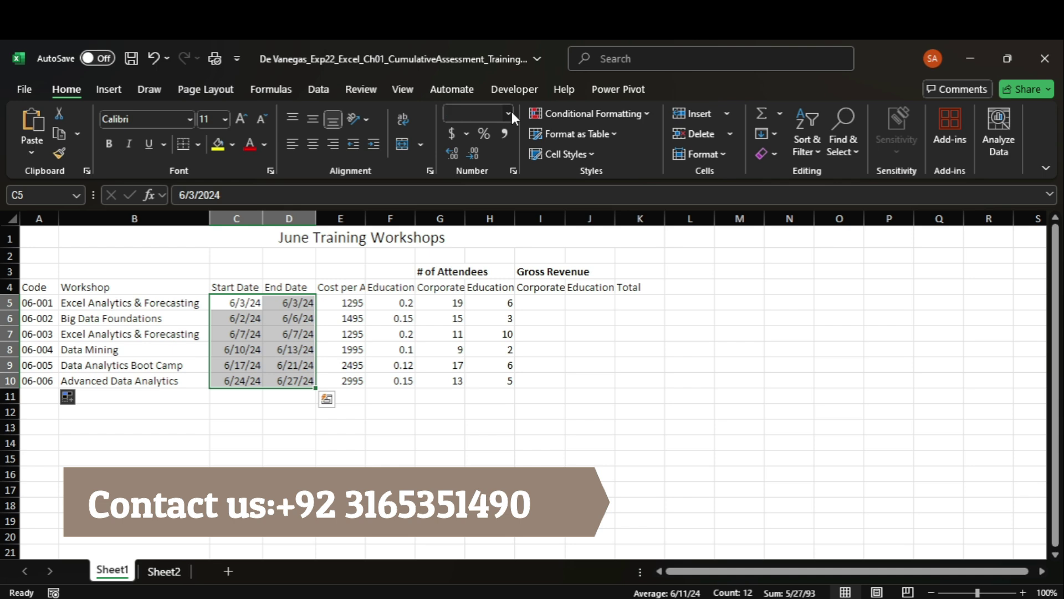
{"action": "left_click", "coordinate": [534, 308]}
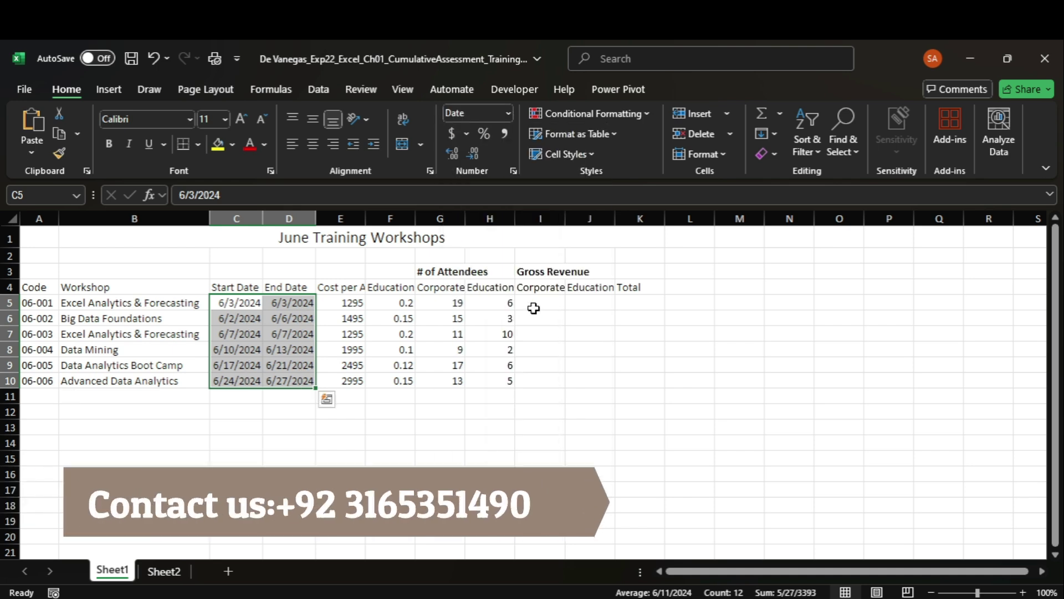
Recheck instruction 7 in Word, then confirm the *3/14/2012 date type for C5:D10 in Excel's Format Cells dialog
{"action": "left_click", "coordinate": [769, 562]}
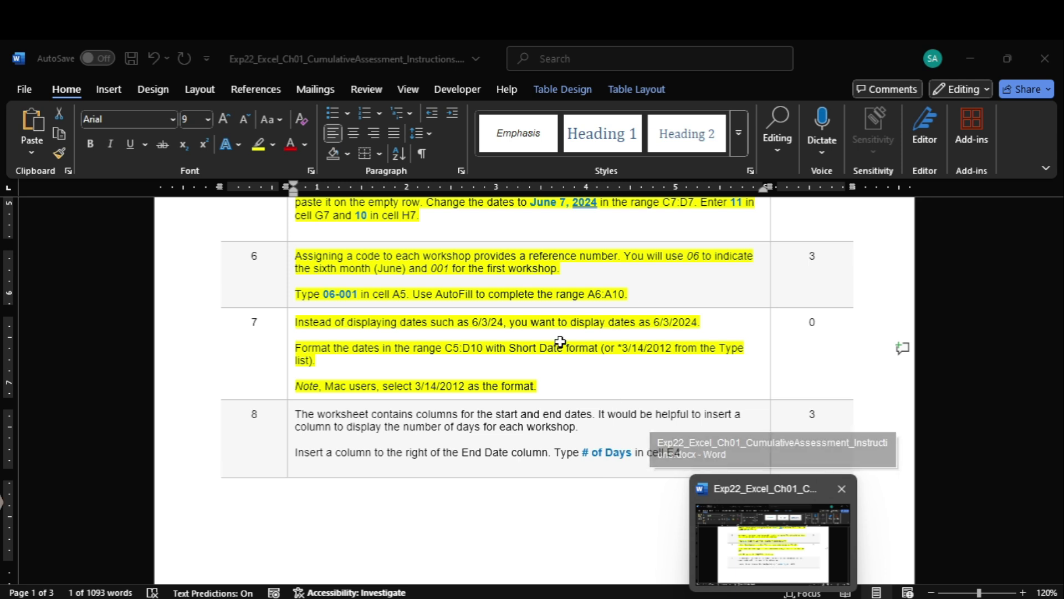
{"action": "key", "text": "alt+Tab"}
{"action": "left_click", "coordinate": [512, 171]}
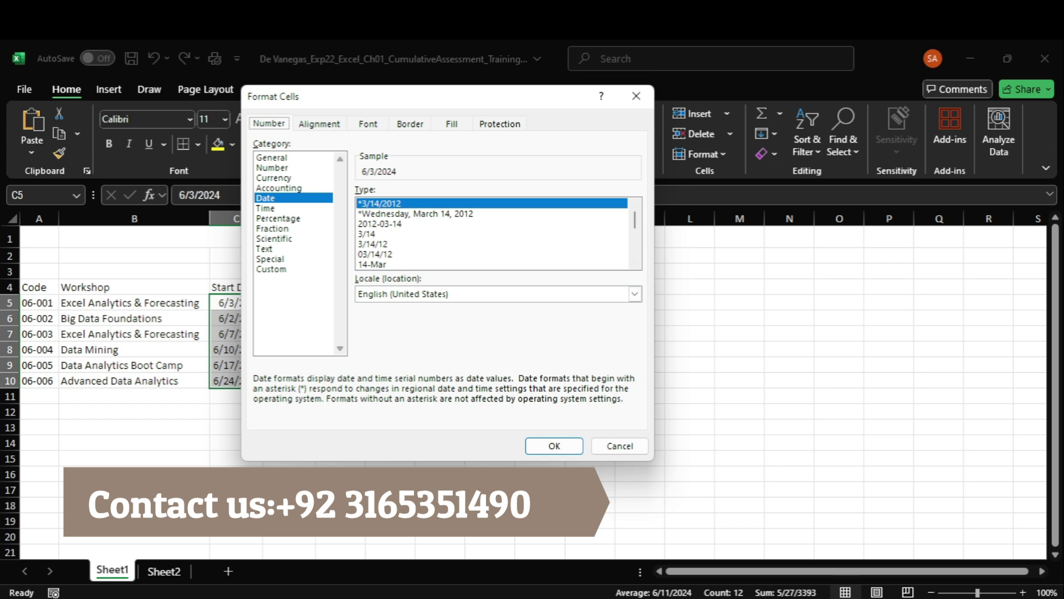
{"action": "mouse_move", "coordinate": [770, 572]}
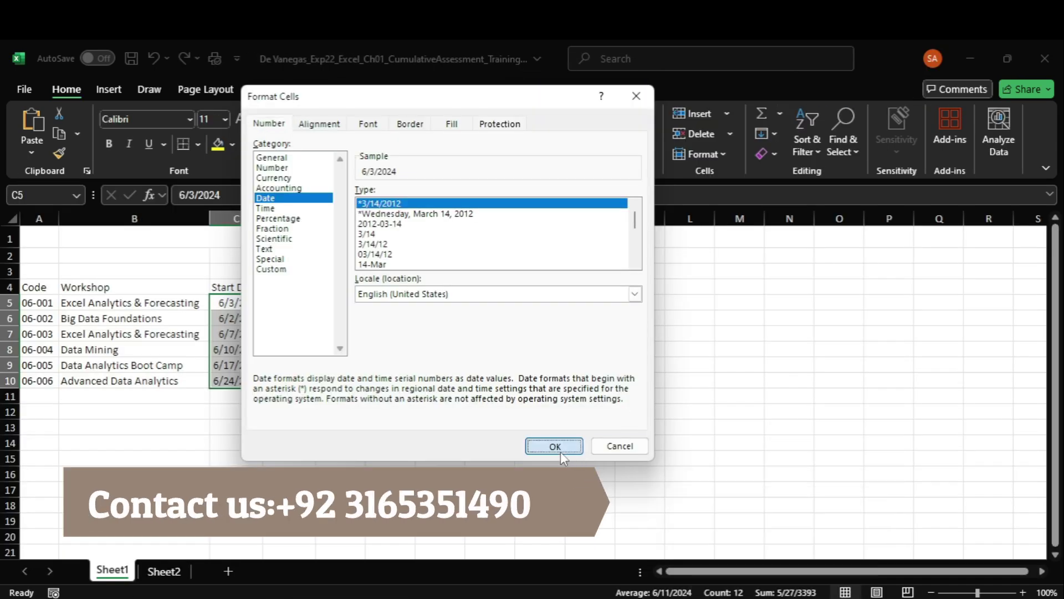
{"action": "left_click", "coordinate": [560, 451]}
Switch to the Word instructions and highlight the text of instruction 8 in yellow
{"action": "left_click", "coordinate": [782, 580]}
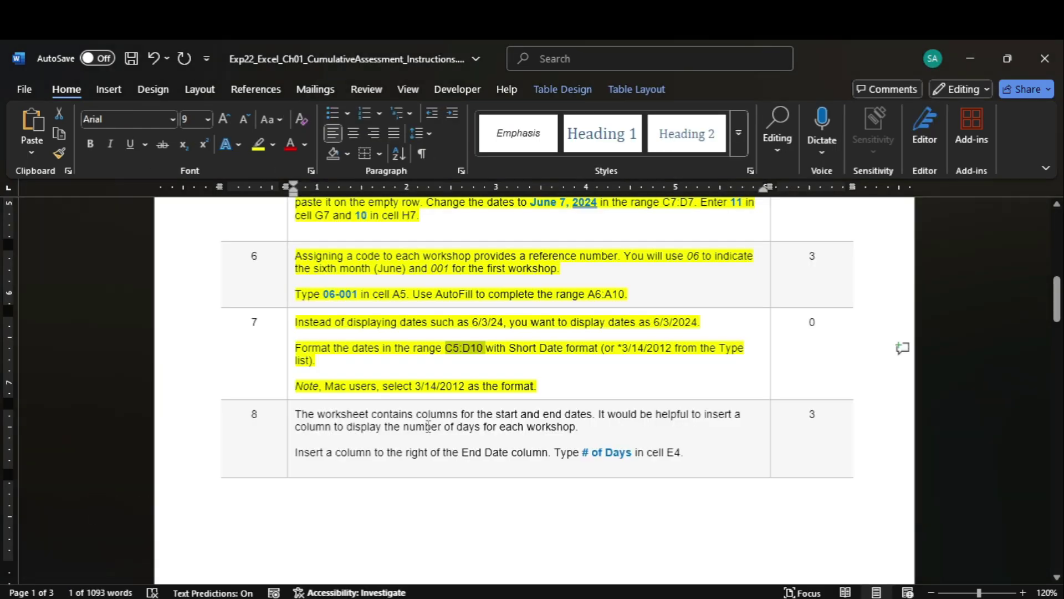
{"action": "left_click", "coordinate": [287, 426]}
{"action": "left_click", "coordinate": [258, 144]}
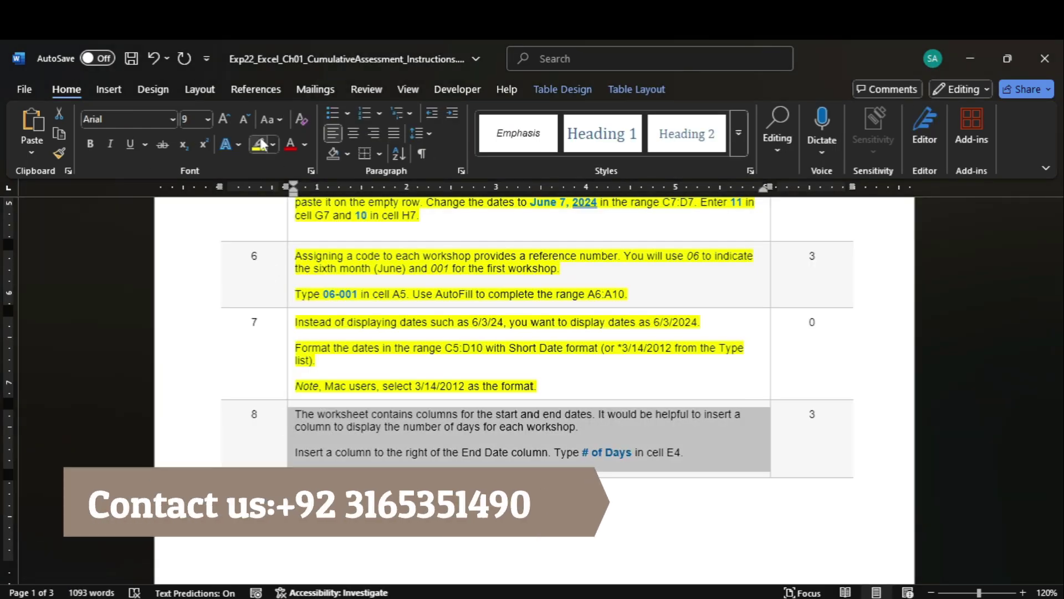
{"action": "left_click", "coordinate": [342, 333]}
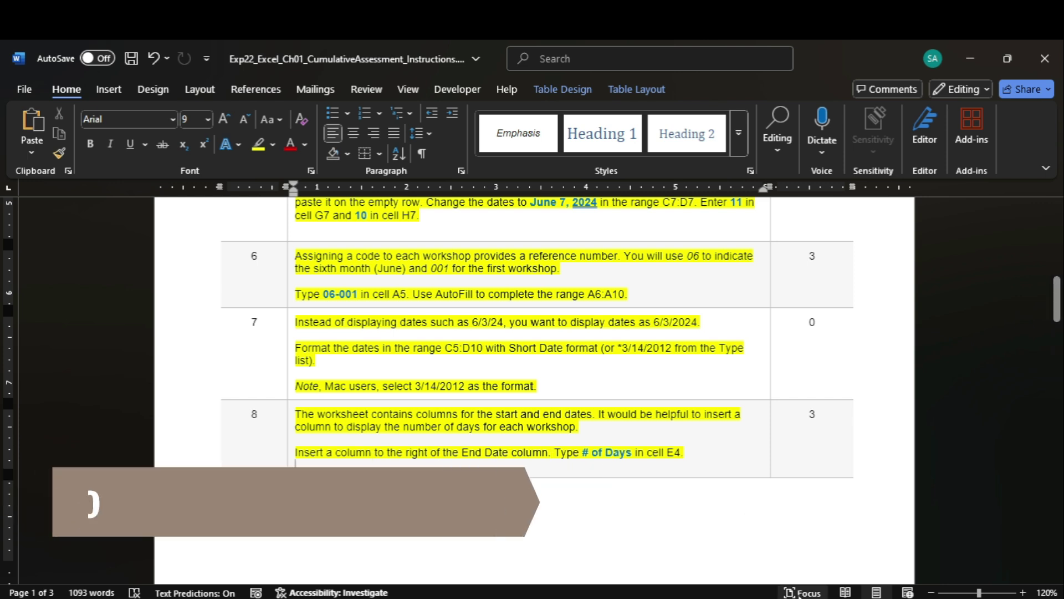
Switch to Excel and insert a new column E directly after the End Date column
{"action": "mouse_move", "coordinate": [808, 596]}
{"action": "left_click", "coordinate": [807, 540]}
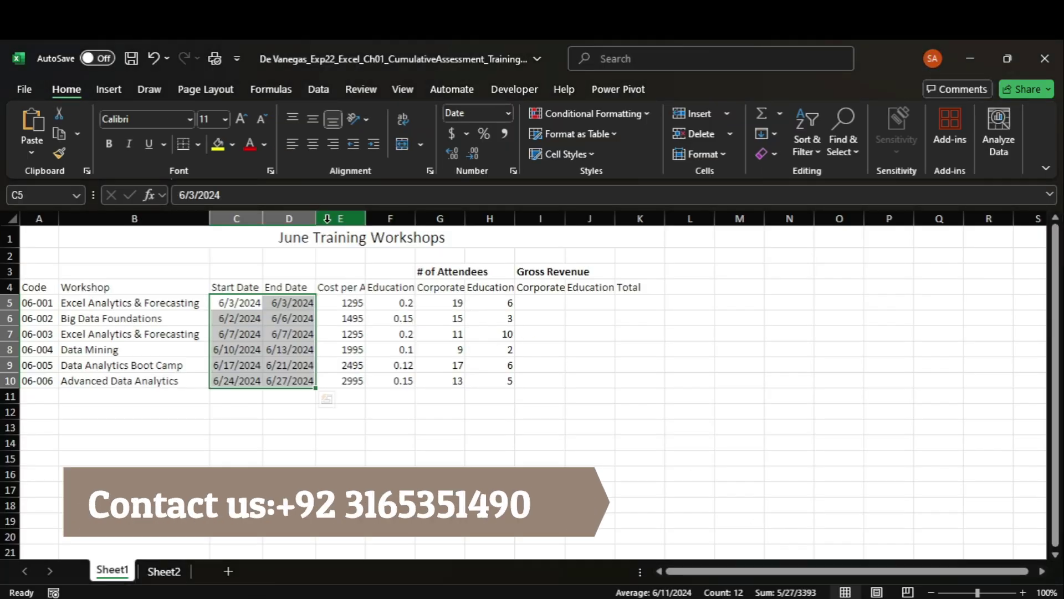
{"action": "left_click", "coordinate": [328, 219]}
{"action": "right_click", "coordinate": [328, 218]}
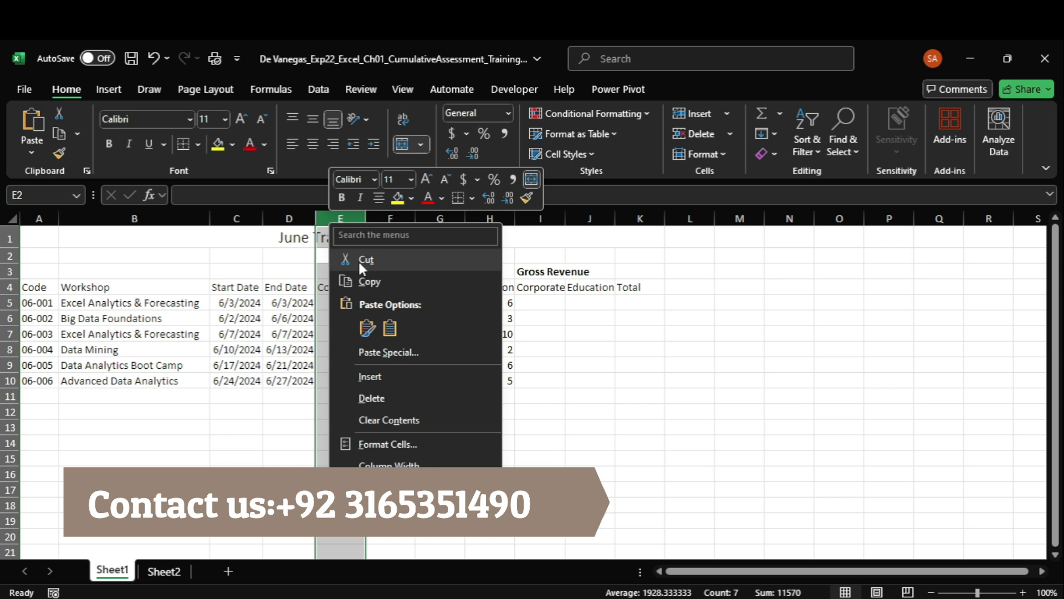
{"action": "left_click", "coordinate": [397, 374]}
Copy the heading text "# of Days" from instruction 8 in Word and enter it in cell E4 of the Excel sheet
{"action": "left_click", "coordinate": [776, 535]}
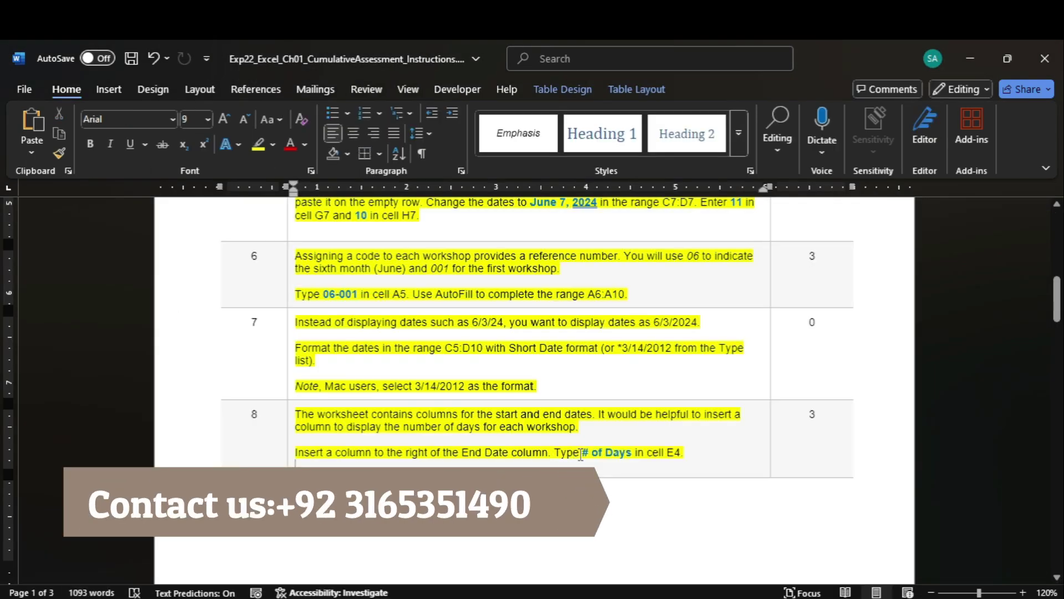
{"action": "left_click_drag", "start_coordinate": [598, 455], "coordinate": [632, 455]}
{"action": "key", "text": "ctrl+c"}
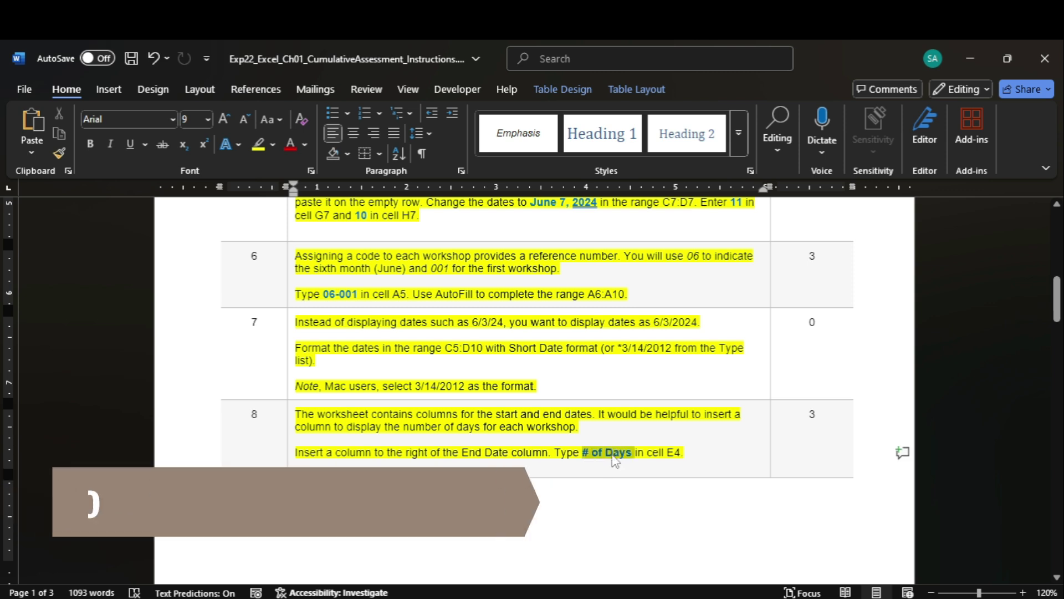
{"action": "mouse_move", "coordinate": [808, 597]}
{"action": "left_click", "coordinate": [792, 565]}
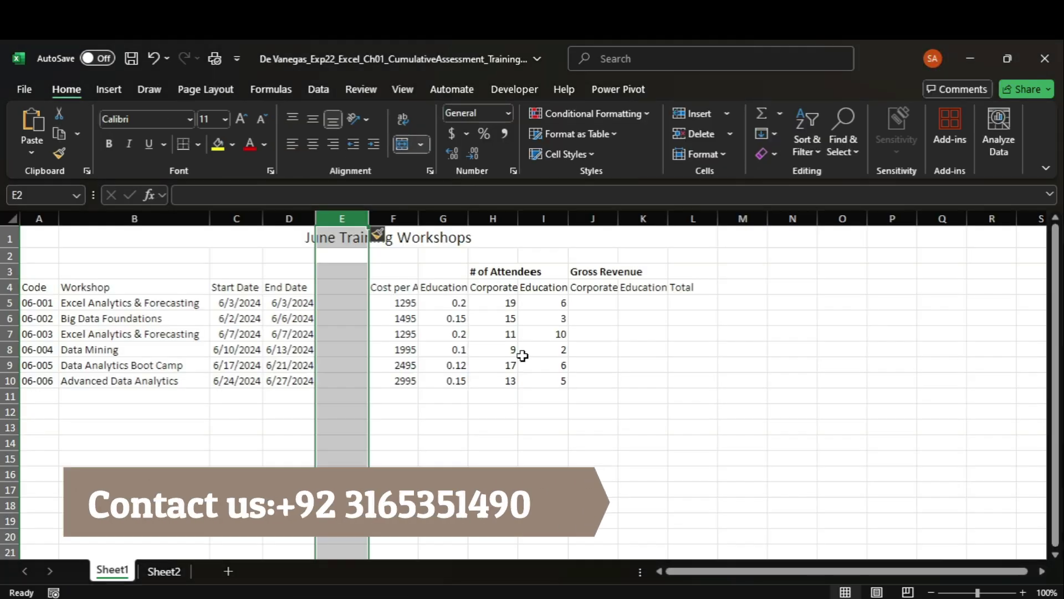
{"action": "left_click", "coordinate": [352, 288]}
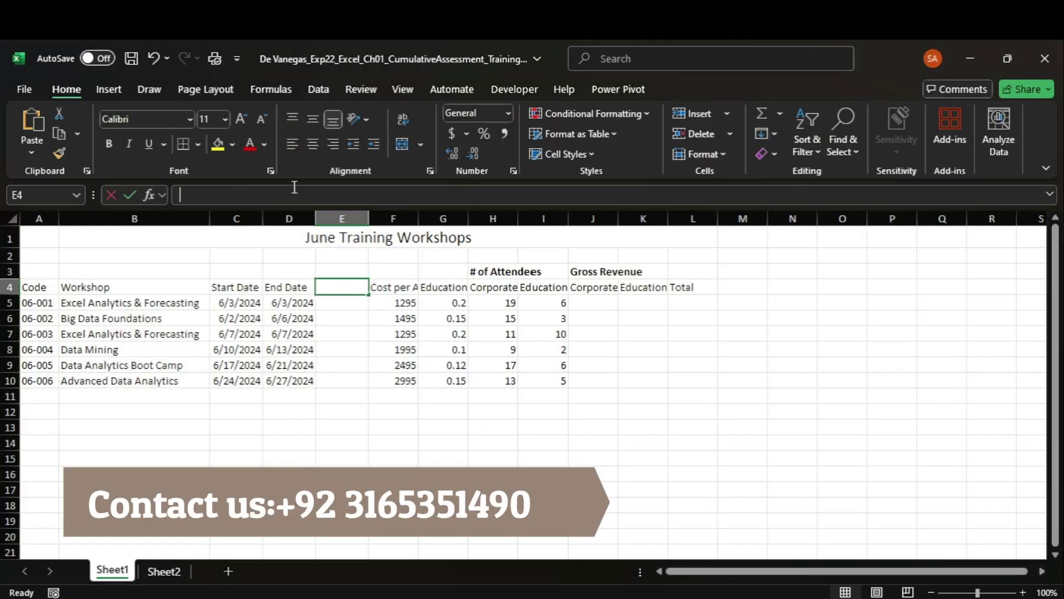
{"action": "key", "text": "ctrl+v"}
{"action": "key", "text": "Return"}
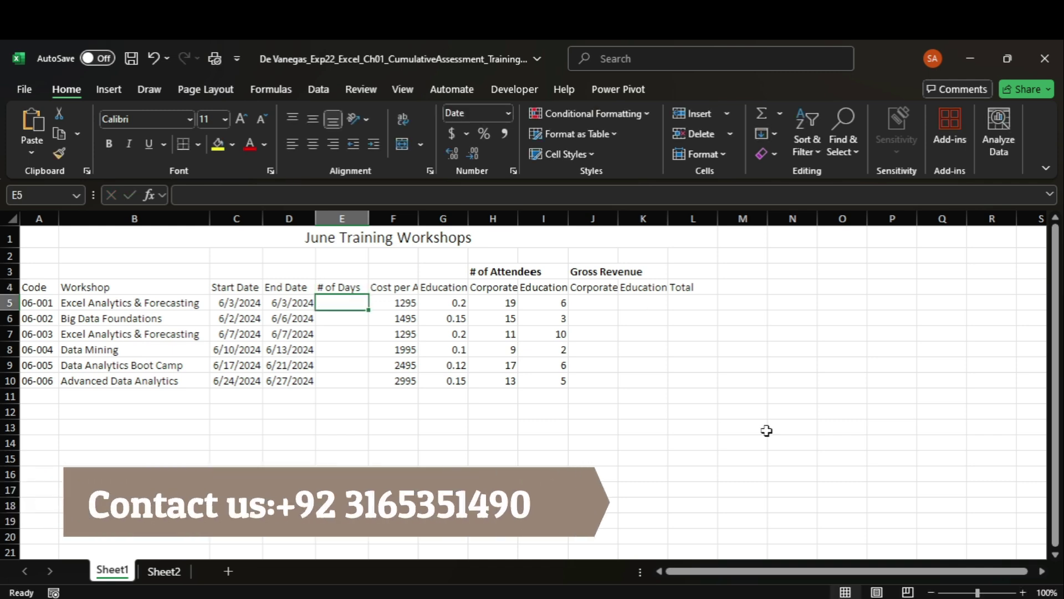
Switch to the Word instructions and highlight the text of instruction 9 in yellow
{"action": "mouse_move", "coordinate": [784, 594]}
{"action": "left_click", "coordinate": [761, 563]}
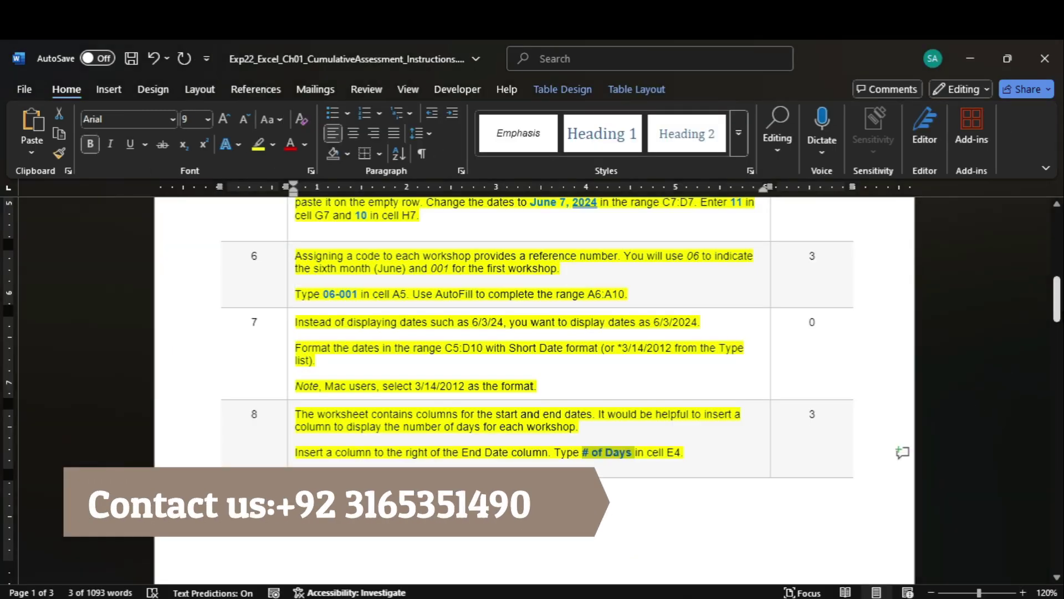
{"action": "scroll", "coordinate": [811, 325], "scroll_direction": "down", "scroll_amount": 8}
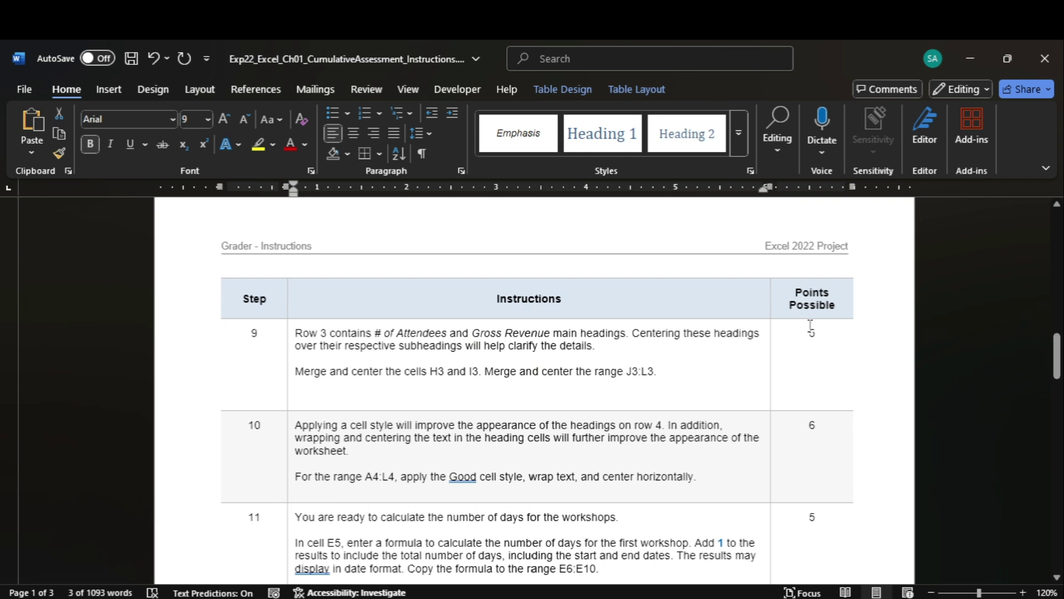
{"action": "left_click", "coordinate": [292, 344]}
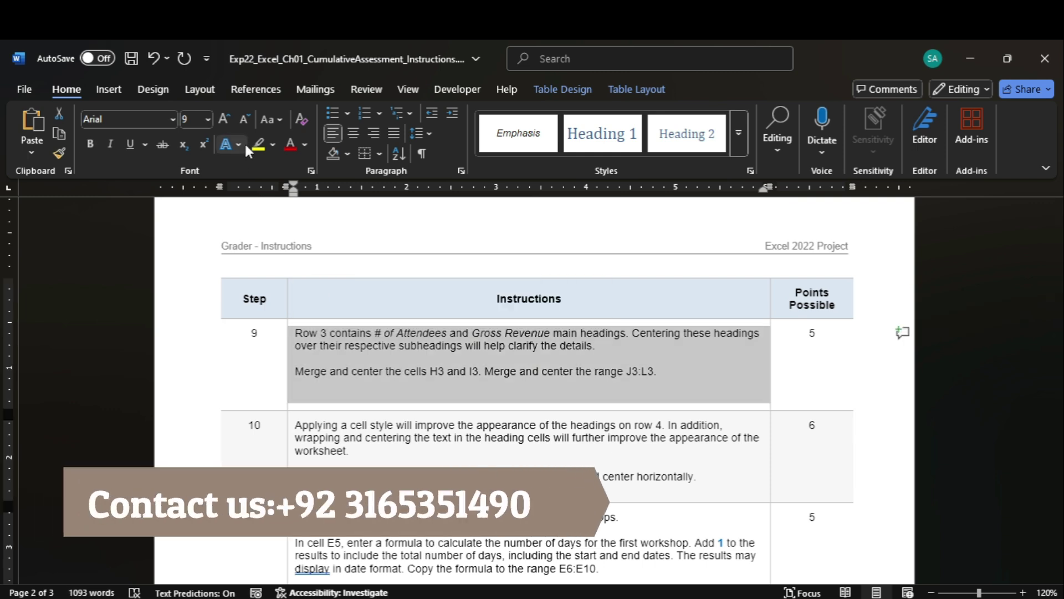
{"action": "left_click", "coordinate": [262, 143]}
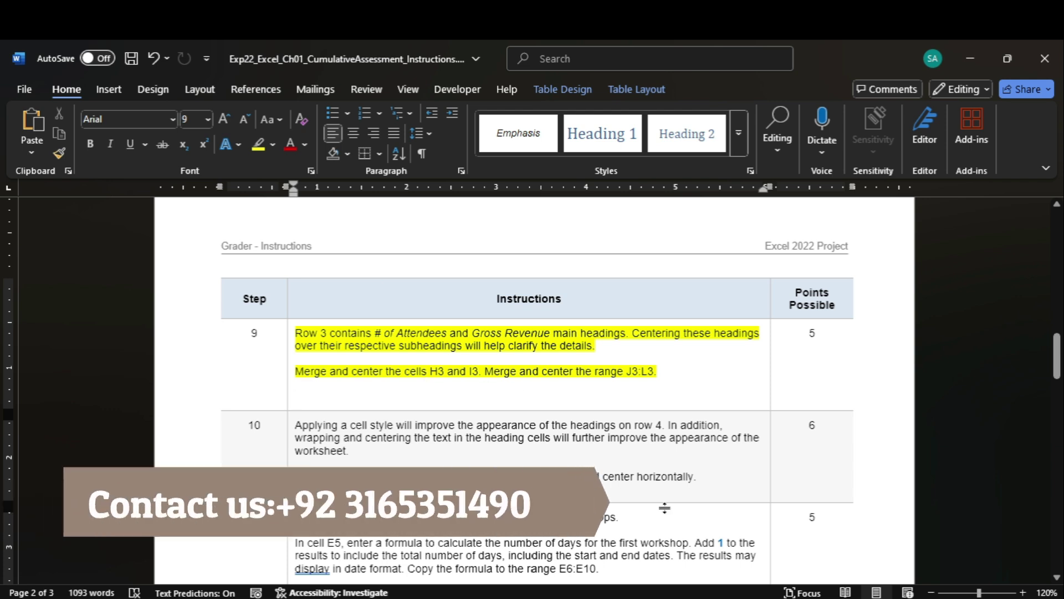
In Excel, merge and center the # of Attendees heading across H3:I3 and the Gross Revenue heading across J3:L3
{"action": "mouse_move", "coordinate": [810, 598]}
{"action": "left_click", "coordinate": [802, 577]}
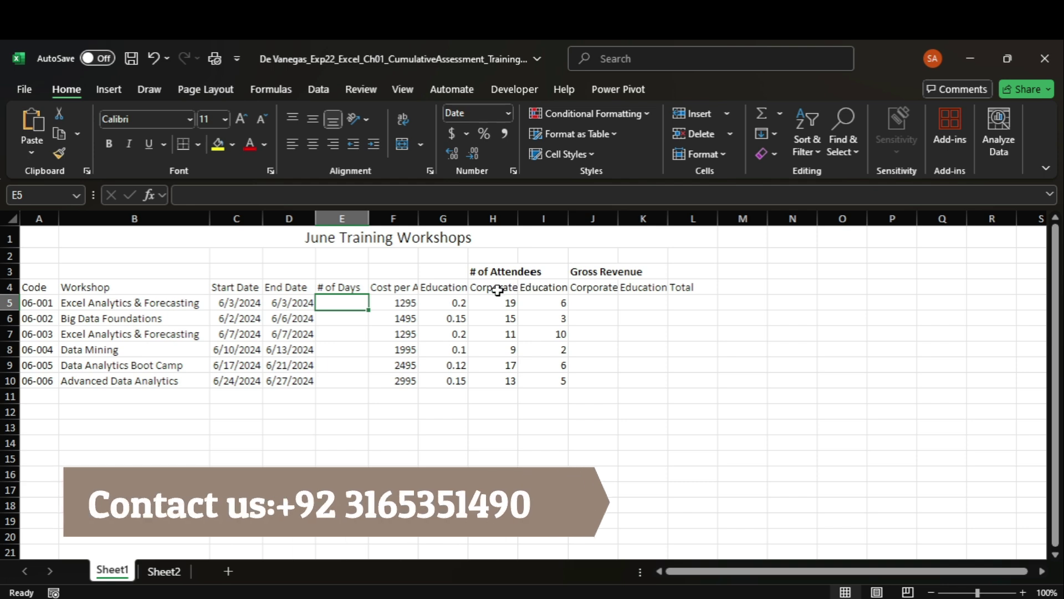
{"action": "left_click_drag", "start_coordinate": [493, 275], "coordinate": [527, 271]}
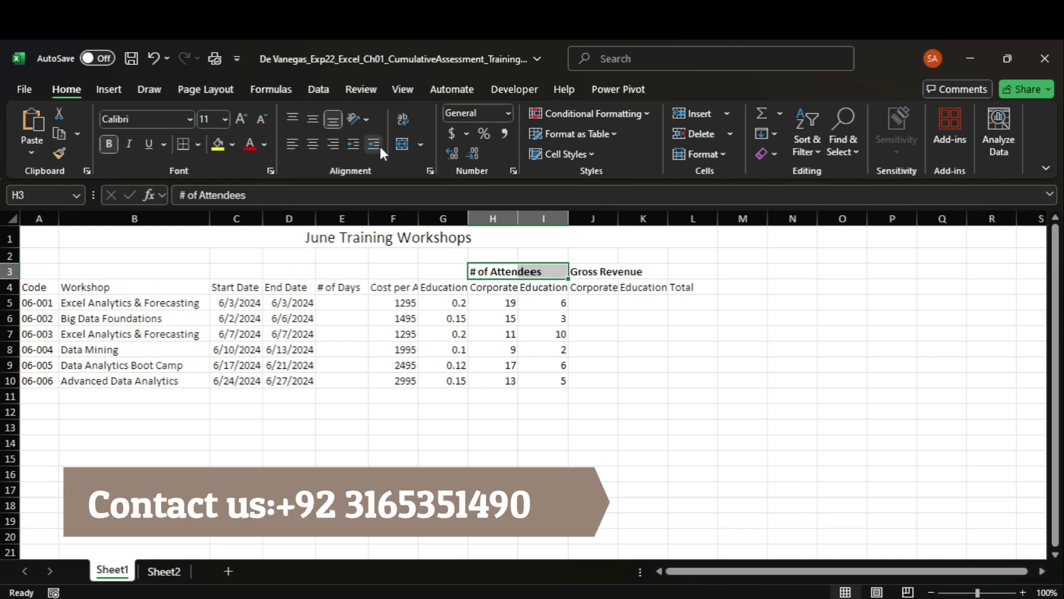
{"action": "left_click", "coordinate": [398, 145]}
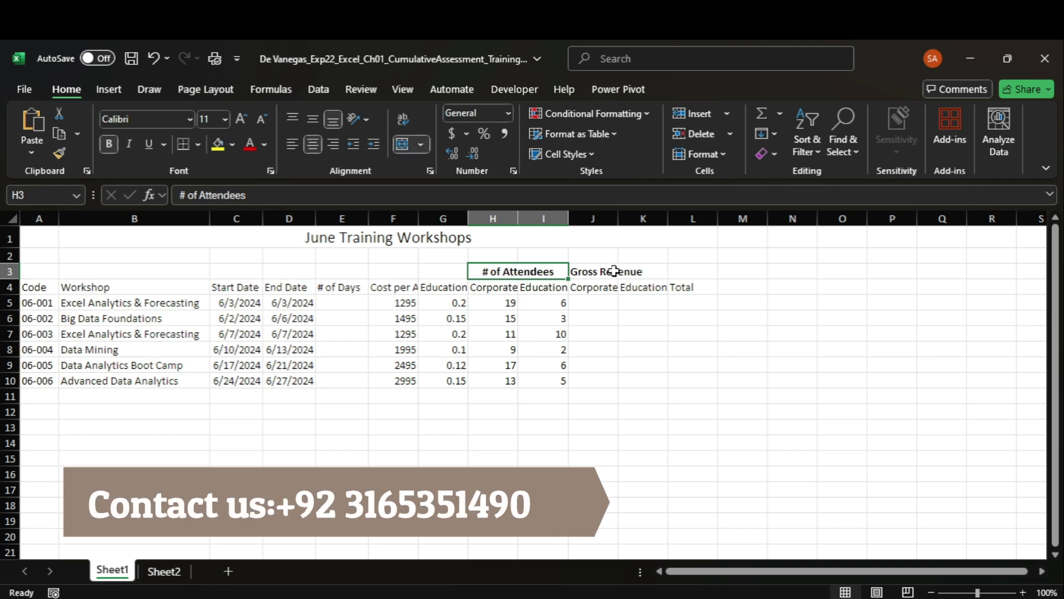
{"action": "left_click_drag", "start_coordinate": [584, 271], "coordinate": [678, 271]}
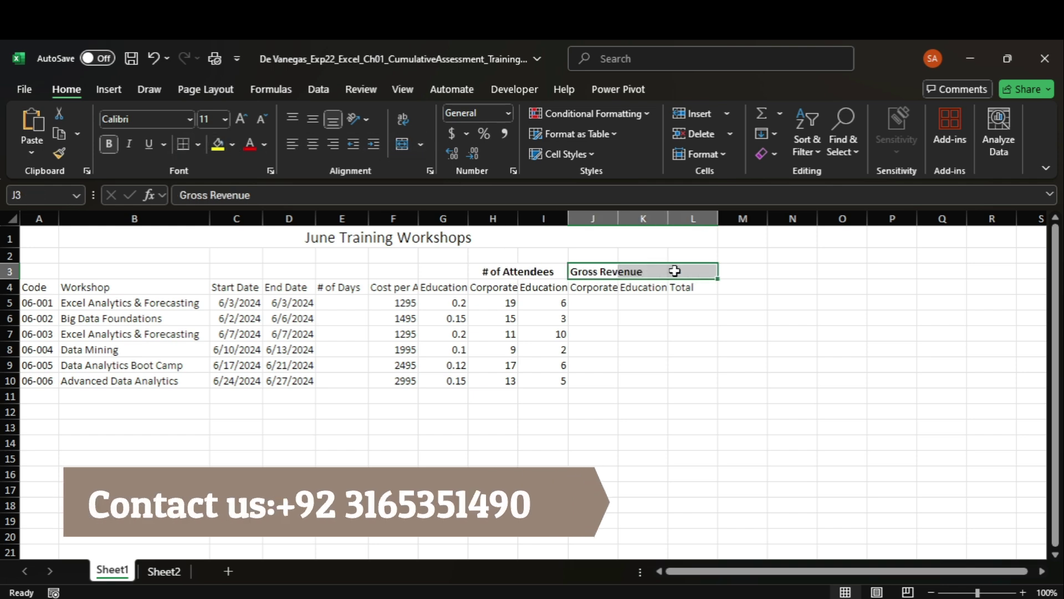
{"action": "mouse_move", "coordinate": [773, 596]}
{"action": "left_click", "coordinate": [765, 539]}
{"action": "left_click", "coordinate": [402, 144]}
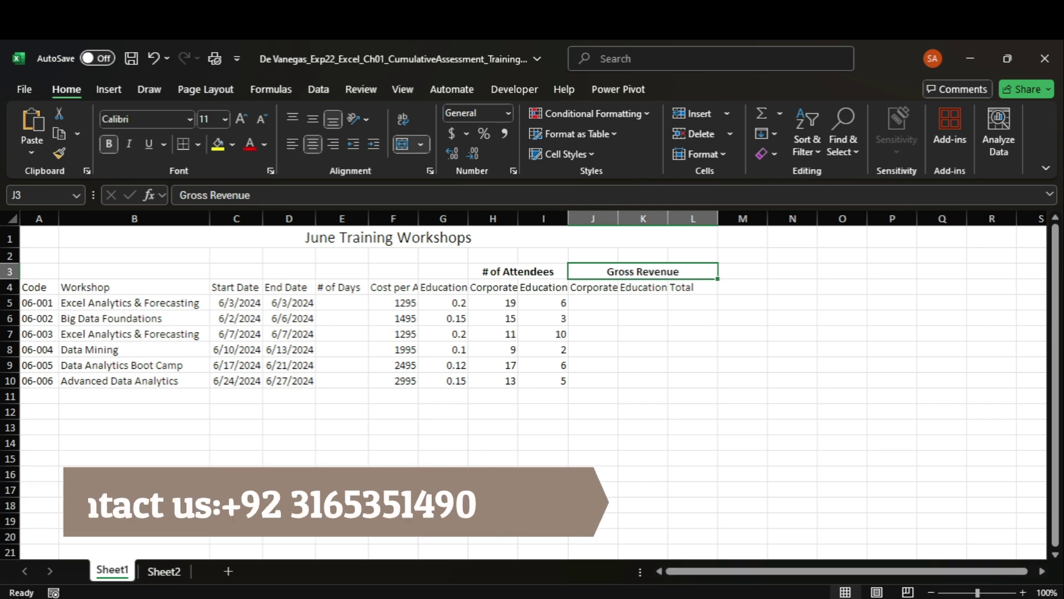
Switch to the Word instructions and highlight the text of instruction 10 in yellow
{"action": "mouse_move", "coordinate": [772, 597]}
{"action": "left_click", "coordinate": [760, 562]}
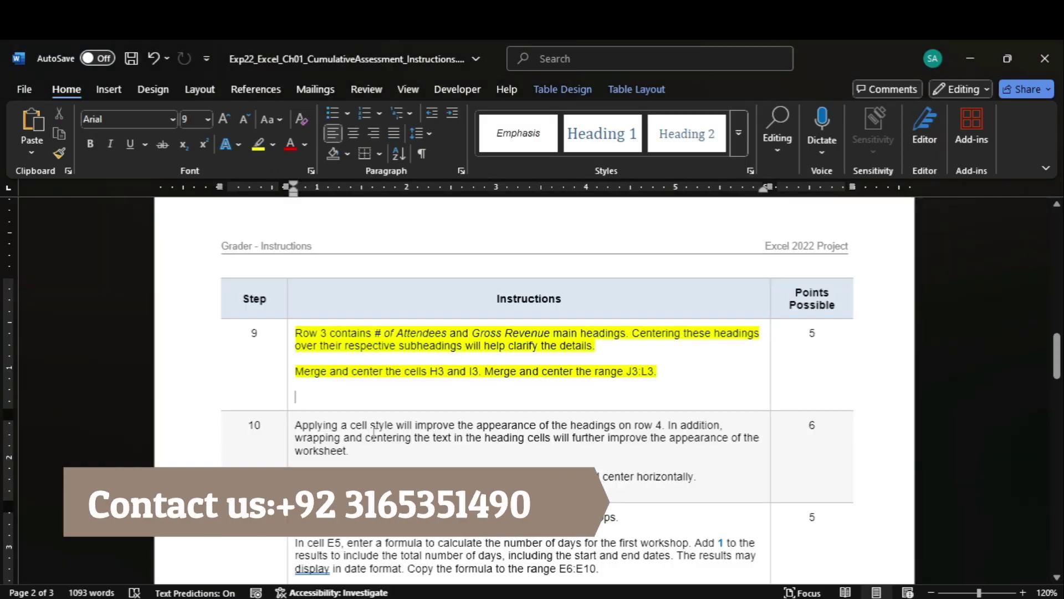
{"action": "left_click", "coordinate": [287, 445]}
{"action": "left_click", "coordinate": [258, 146]}
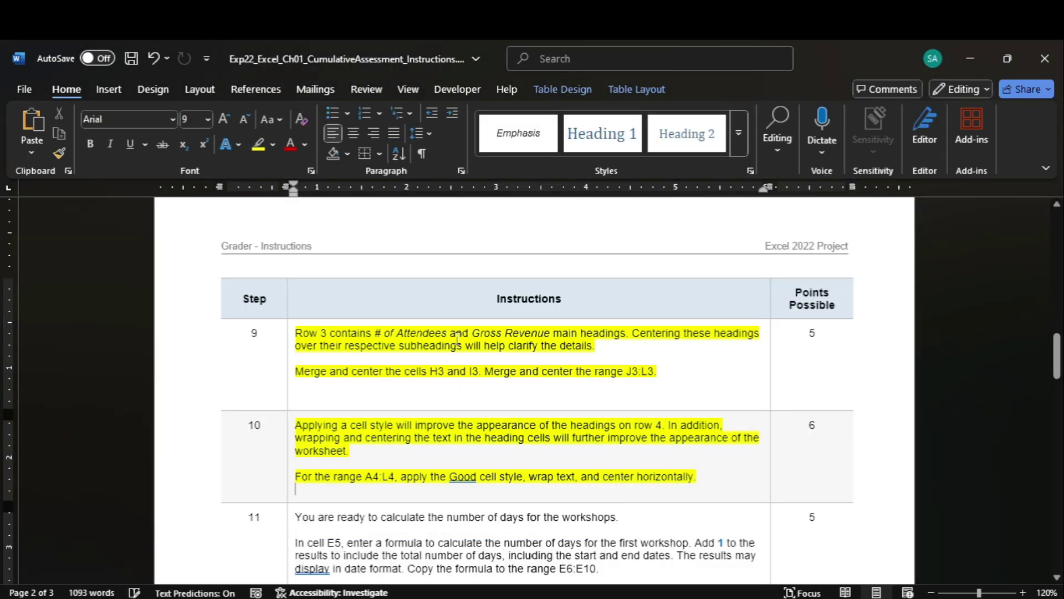
Take the range reference A4:L4 from instruction 10, select that range in Excel, and apply the Good cell style
{"action": "left_click_drag", "start_coordinate": [1056, 357], "coordinate": [1056, 367]}
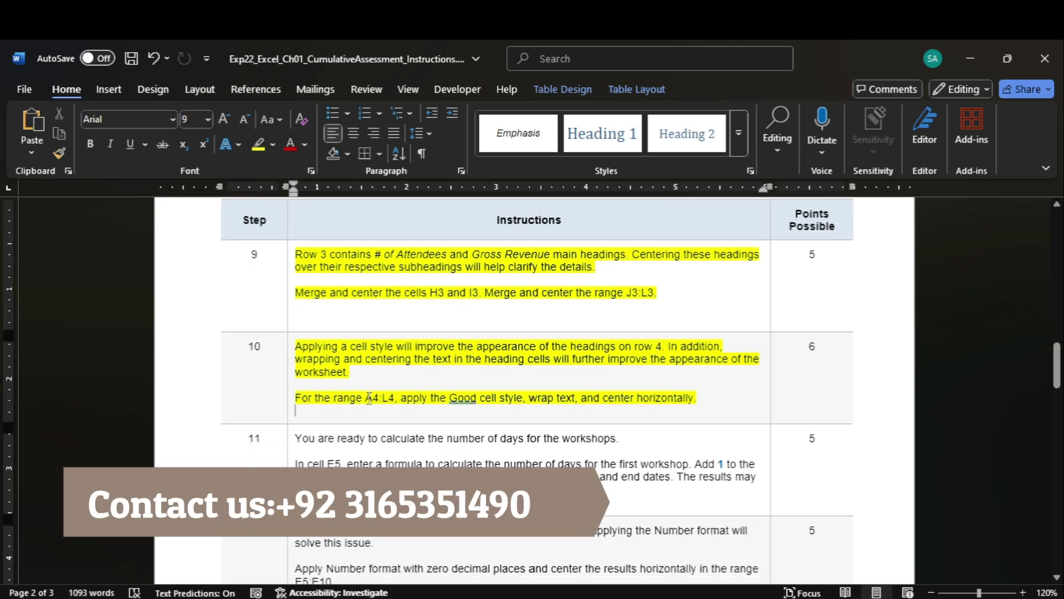
{"action": "left_click_drag", "start_coordinate": [383, 400], "coordinate": [394, 399]}
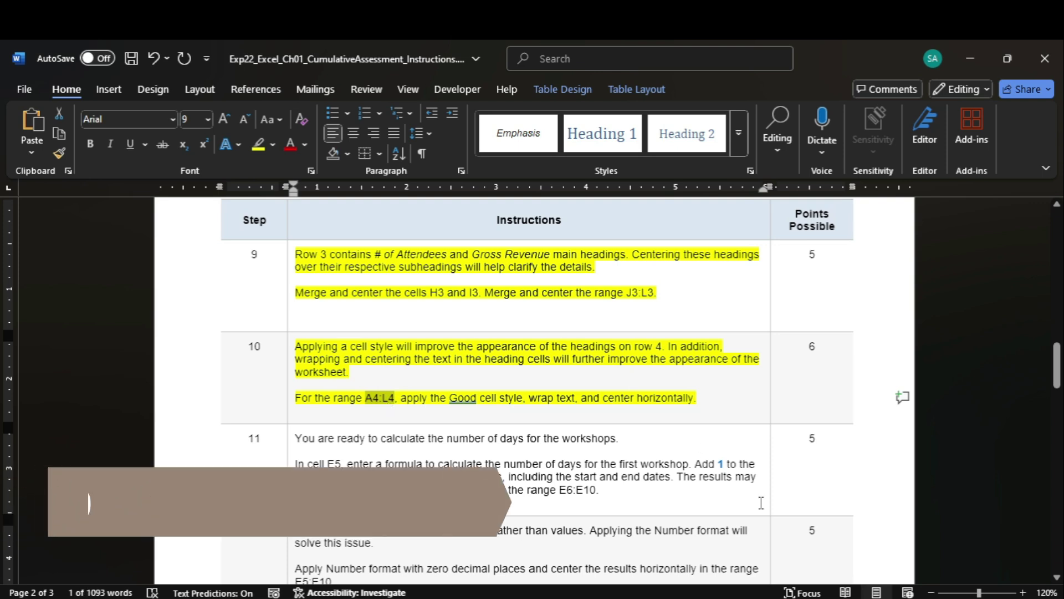
{"action": "mouse_move", "coordinate": [816, 593]}
{"action": "left_click", "coordinate": [812, 526]}
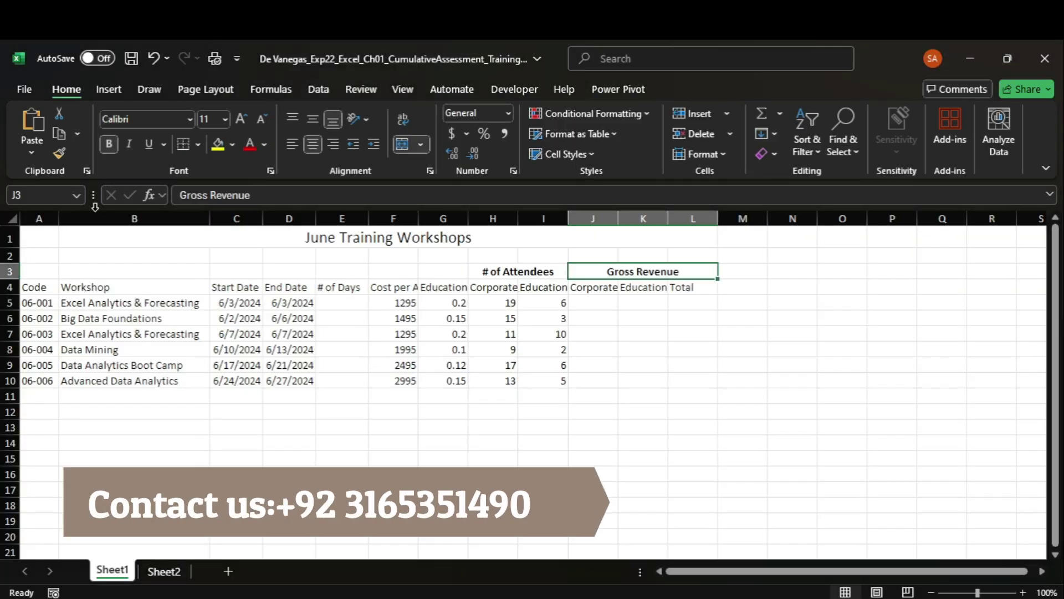
{"action": "type", "text": "A4:L4"}
{"action": "key", "text": "Return"}
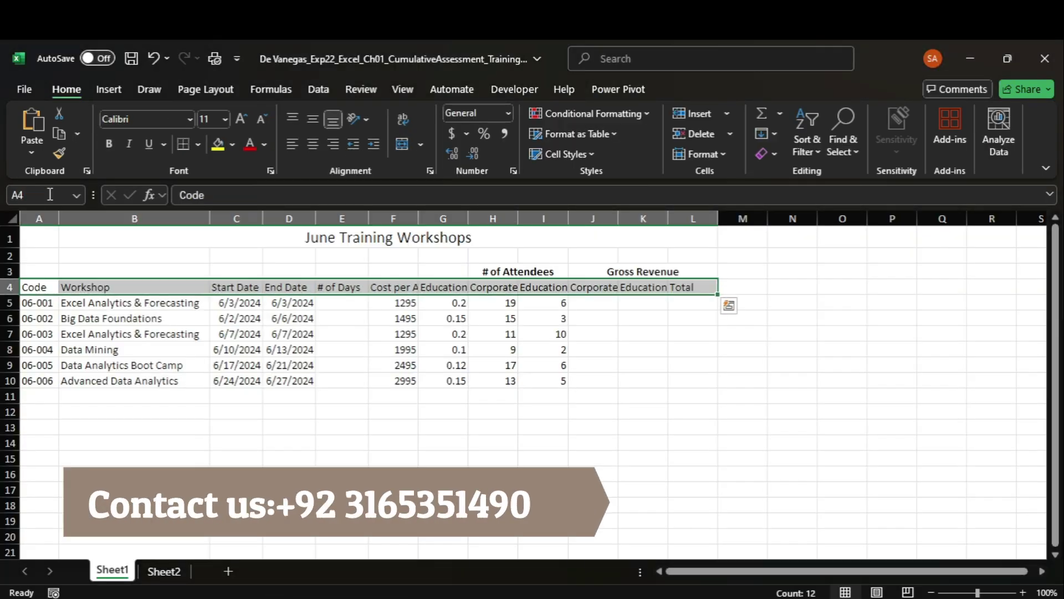
{"action": "left_click", "coordinate": [592, 154]}
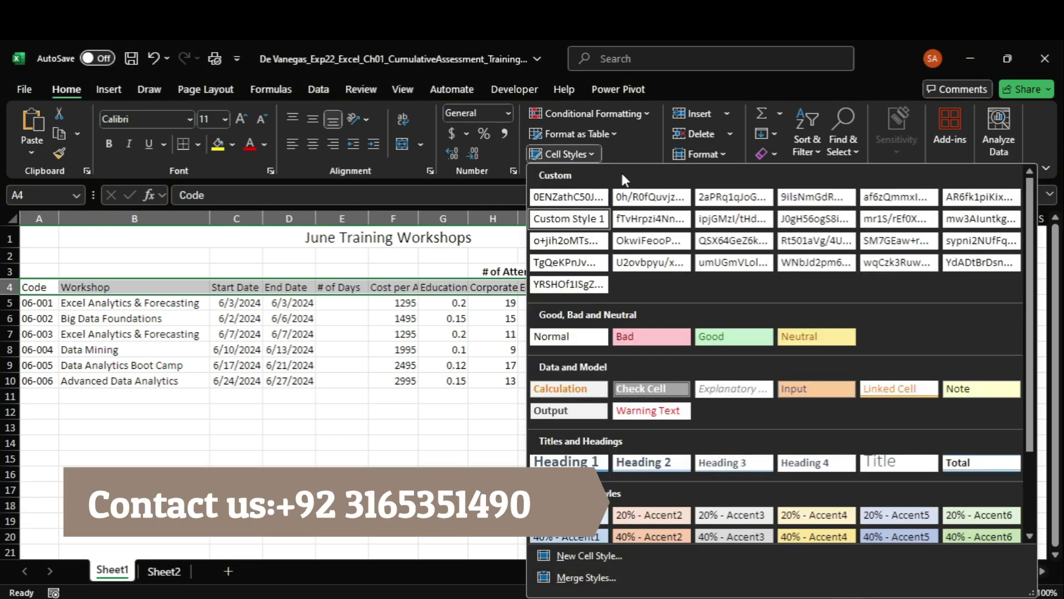
{"action": "left_click", "coordinate": [717, 334]}
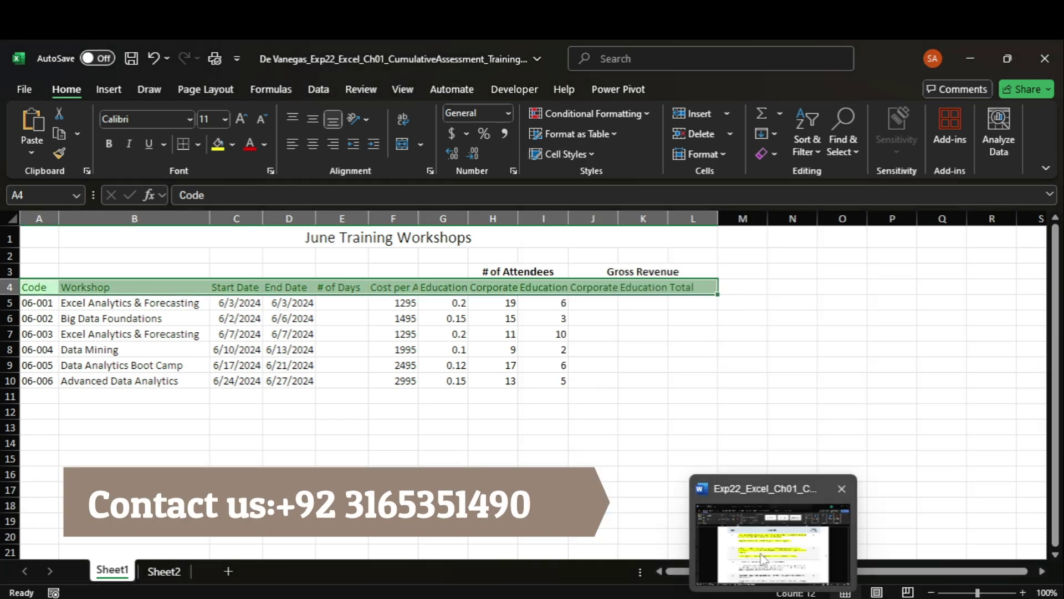
Recheck instruction 10 in Word, then wrap the text and center it horizontally in Excel's A4:L4 headings
{"action": "left_click", "coordinate": [762, 557]}
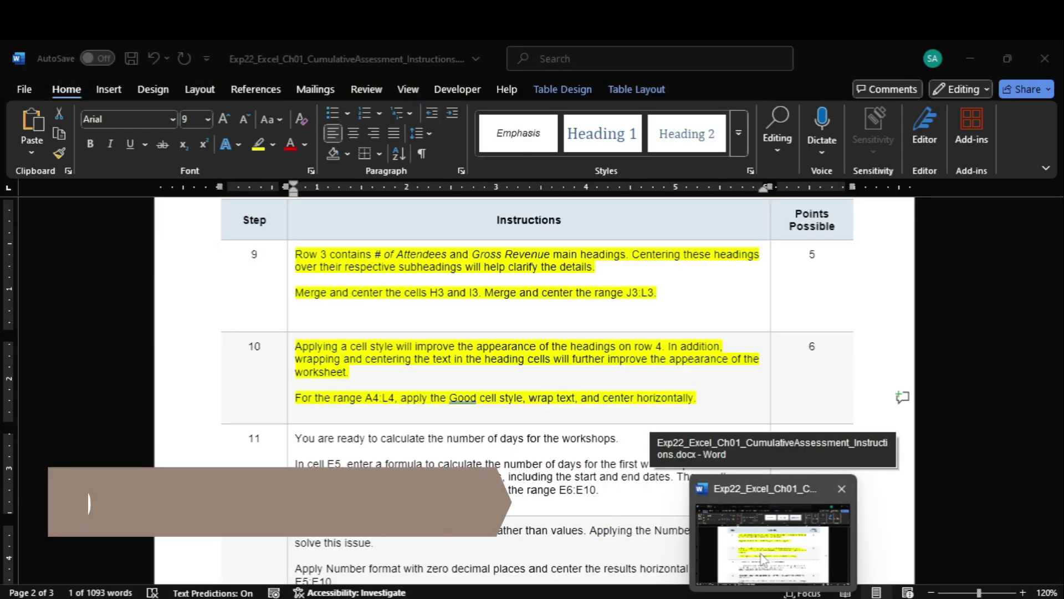
{"action": "key", "text": "alt+Tab"}
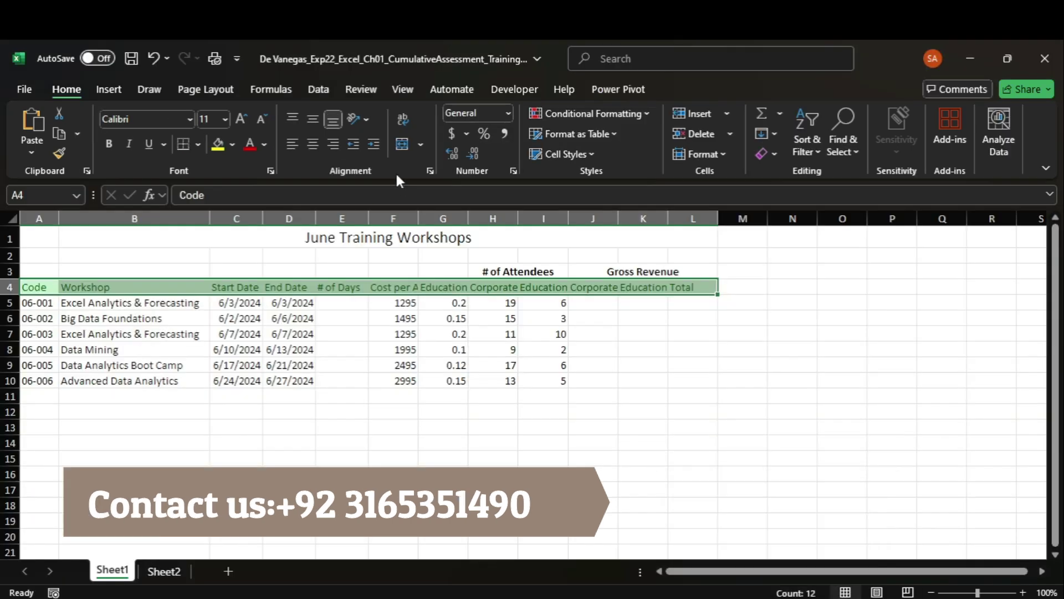
{"action": "left_click", "coordinate": [431, 170]}
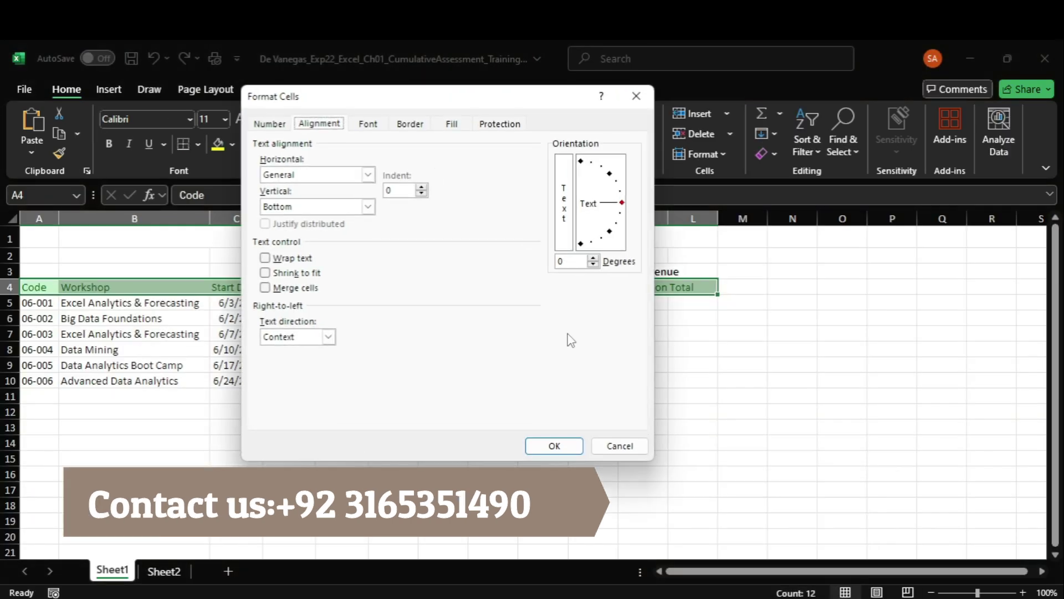
{"action": "left_click", "coordinate": [620, 446]}
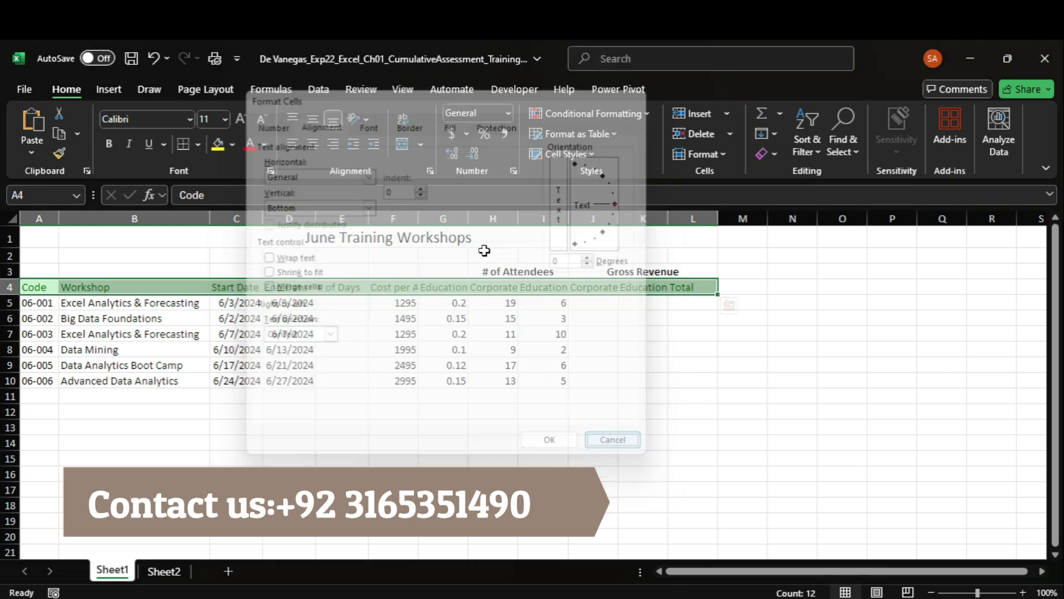
{"action": "left_click", "coordinate": [404, 119]}
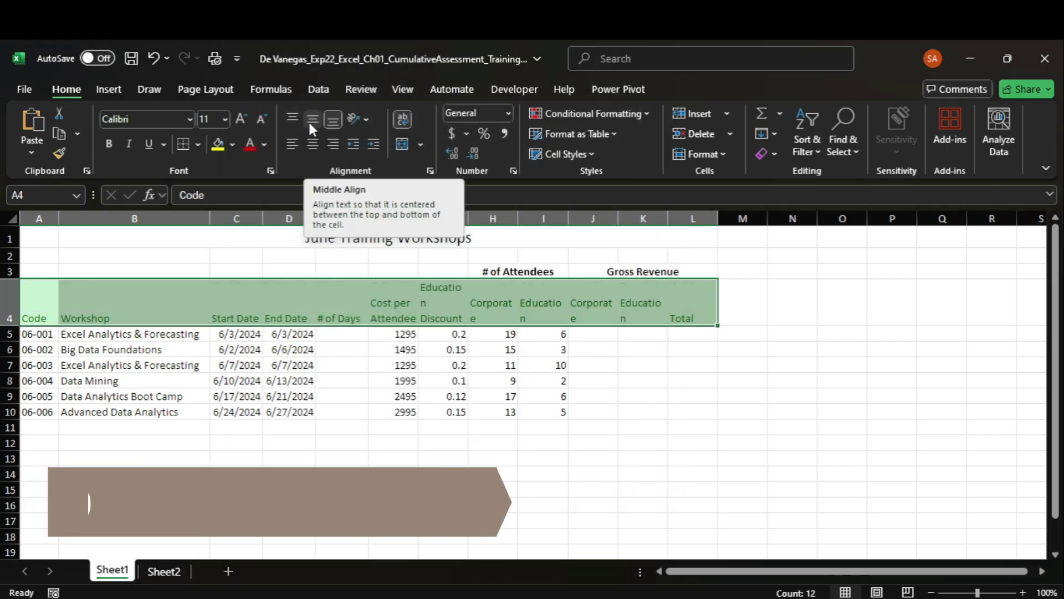
{"action": "left_click", "coordinate": [312, 146]}
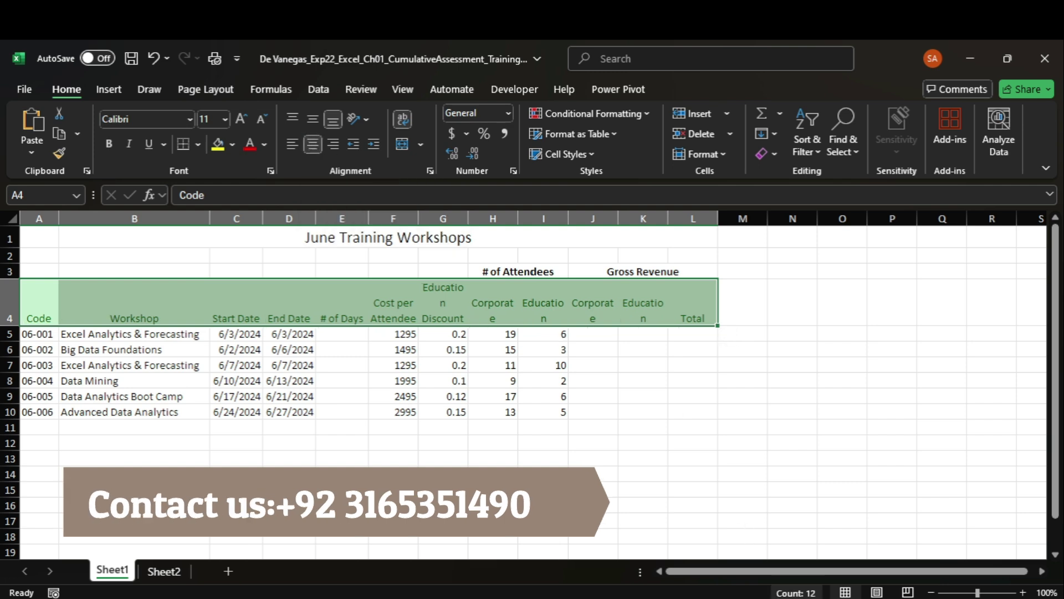
Switch to the Word instructions and highlight the text of instruction 11 in yellow
{"action": "left_click", "coordinate": [728, 534]}
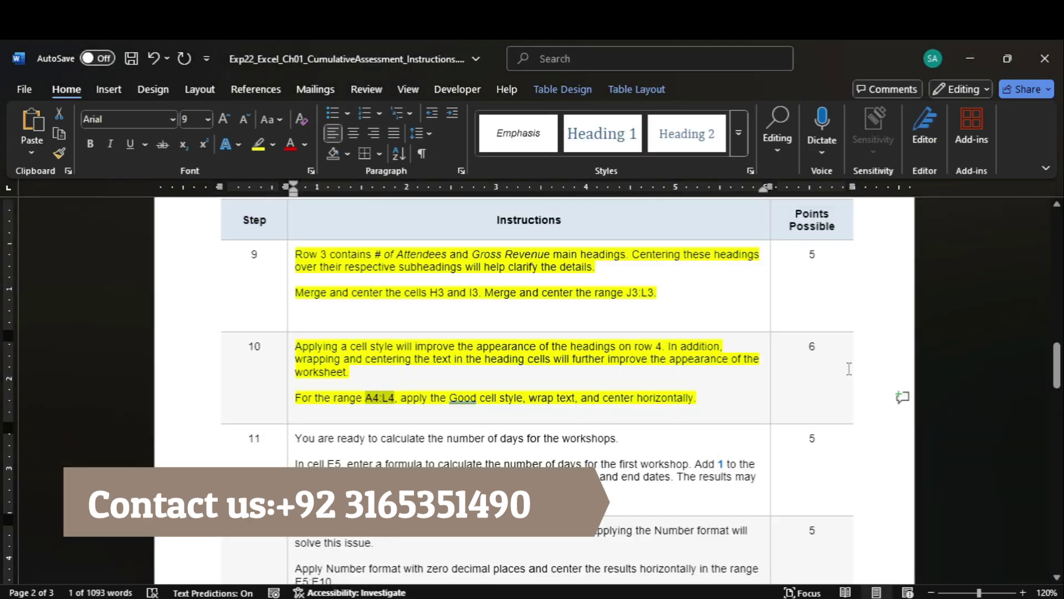
{"action": "left_click_drag", "start_coordinate": [1056, 366], "coordinate": [1056, 383]}
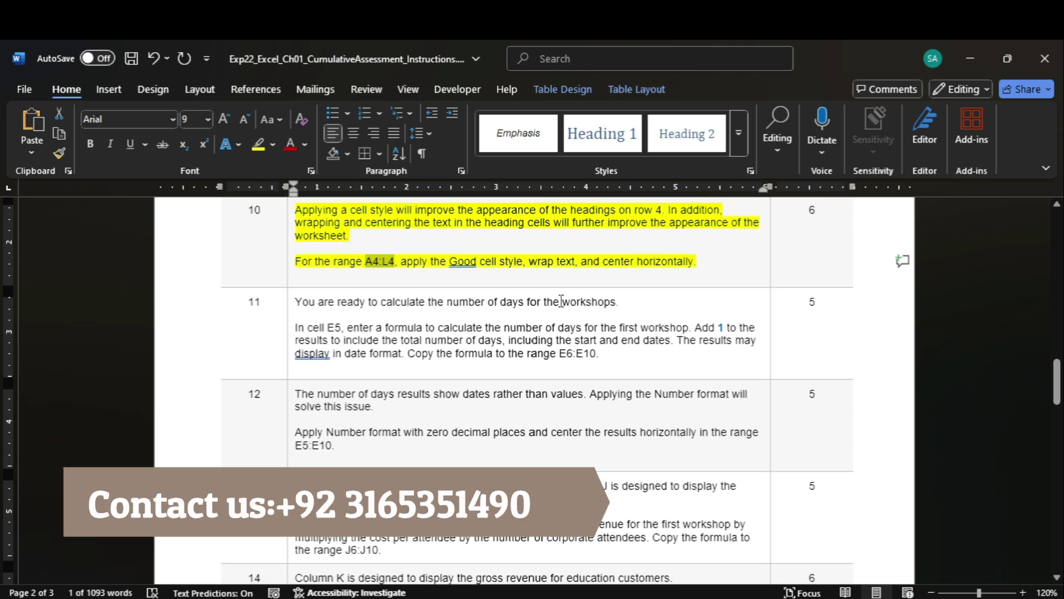
{"action": "left_click", "coordinate": [286, 325]}
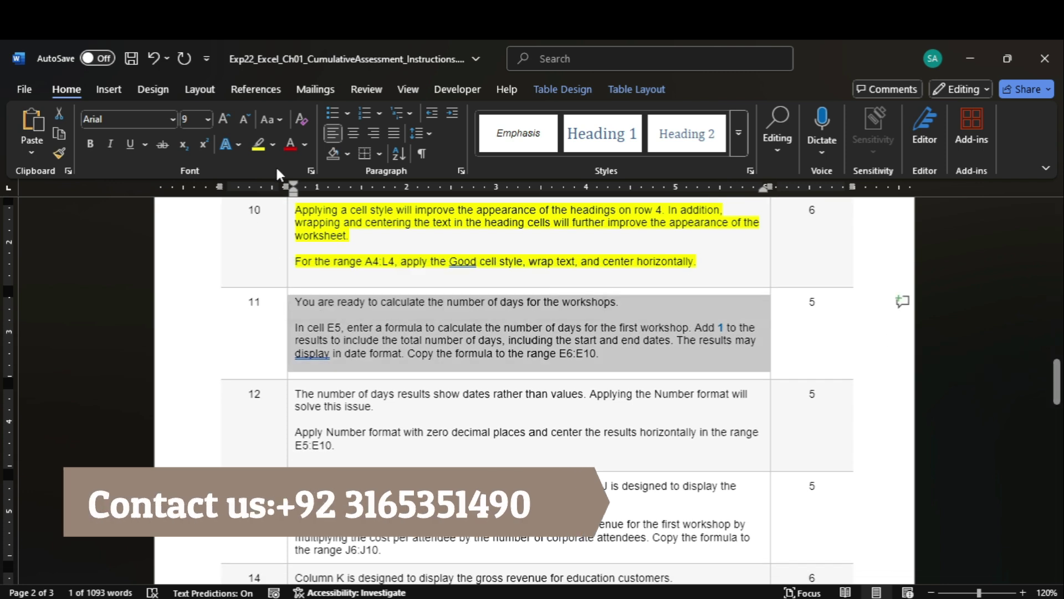
{"action": "left_click", "coordinate": [259, 149]}
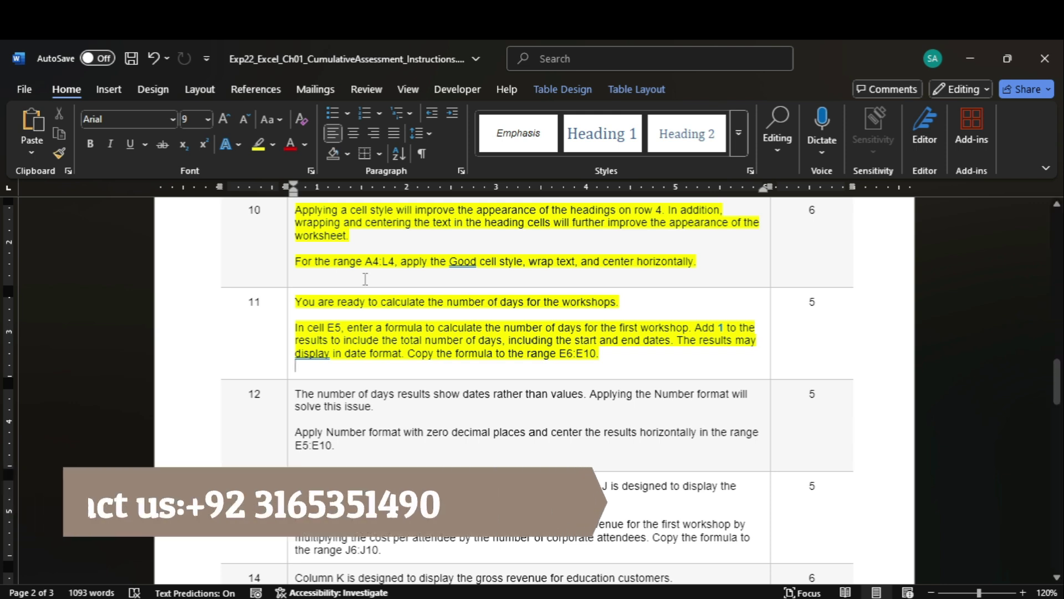
Switch to the Excel workbook and write the number-of-days formula =(D5-C5)+1 in cell E5, consulting instruction 11 in Word
{"action": "mouse_move", "coordinate": [808, 598]}
{"action": "left_click", "coordinate": [807, 541]}
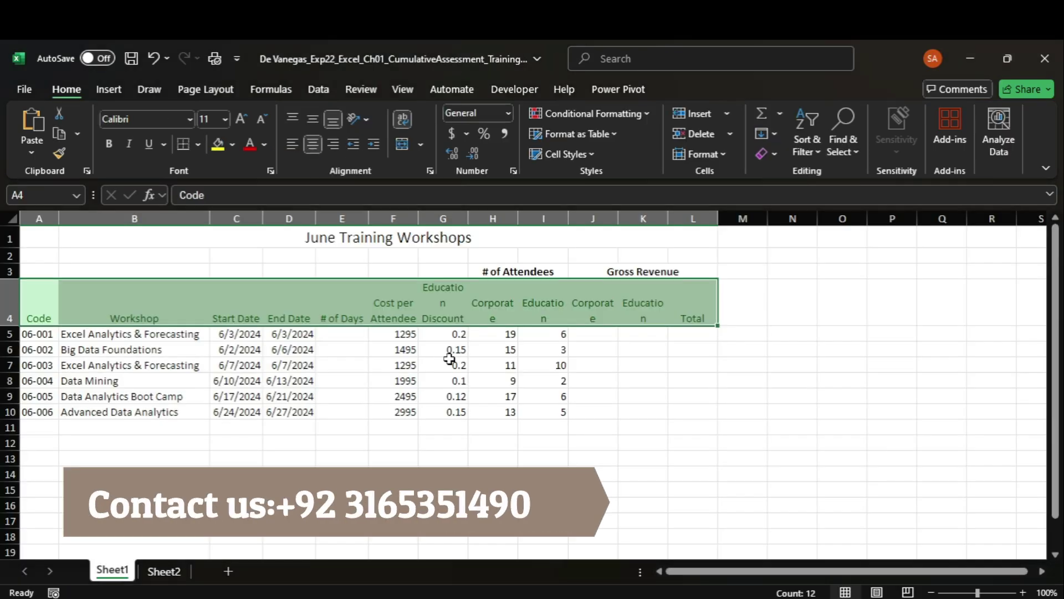
{"action": "left_click", "coordinate": [340, 333]}
{"action": "mouse_move", "coordinate": [773, 597]}
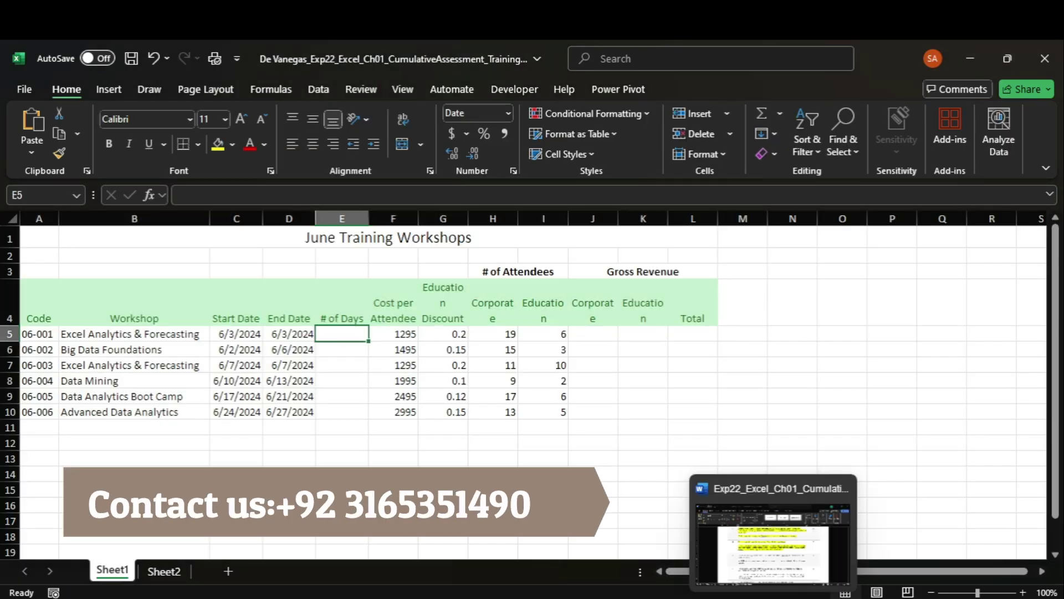
{"action": "left_click", "coordinate": [767, 553]}
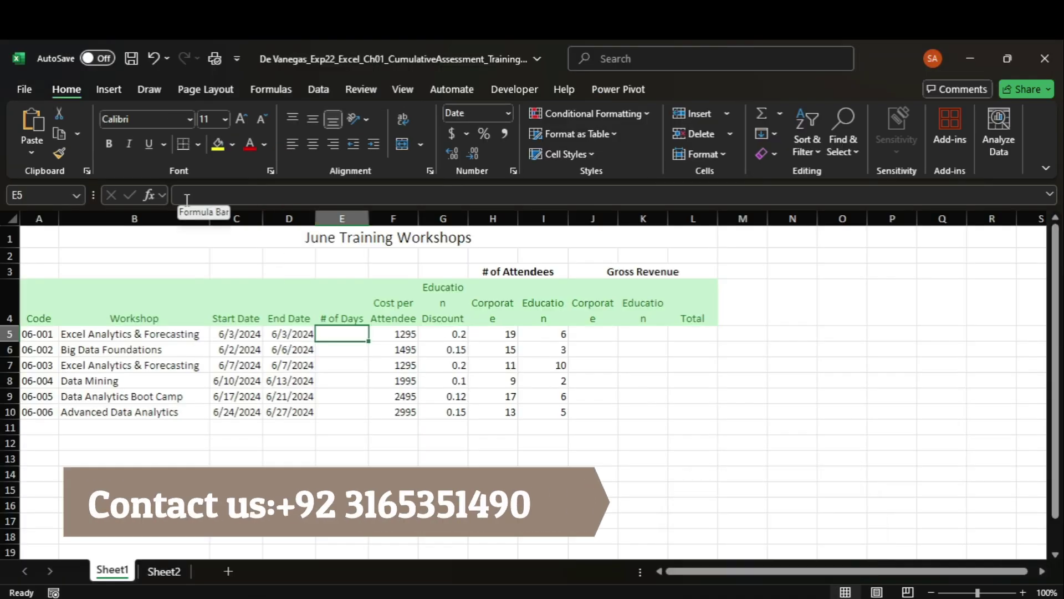
{"action": "type", "text": "="}
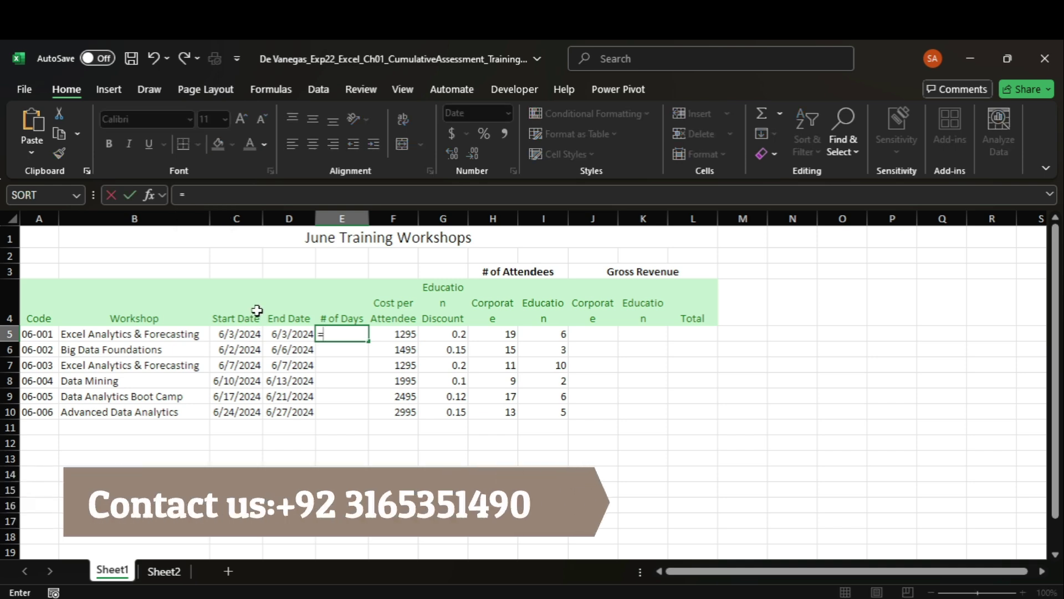
{"action": "type", "text": "("}
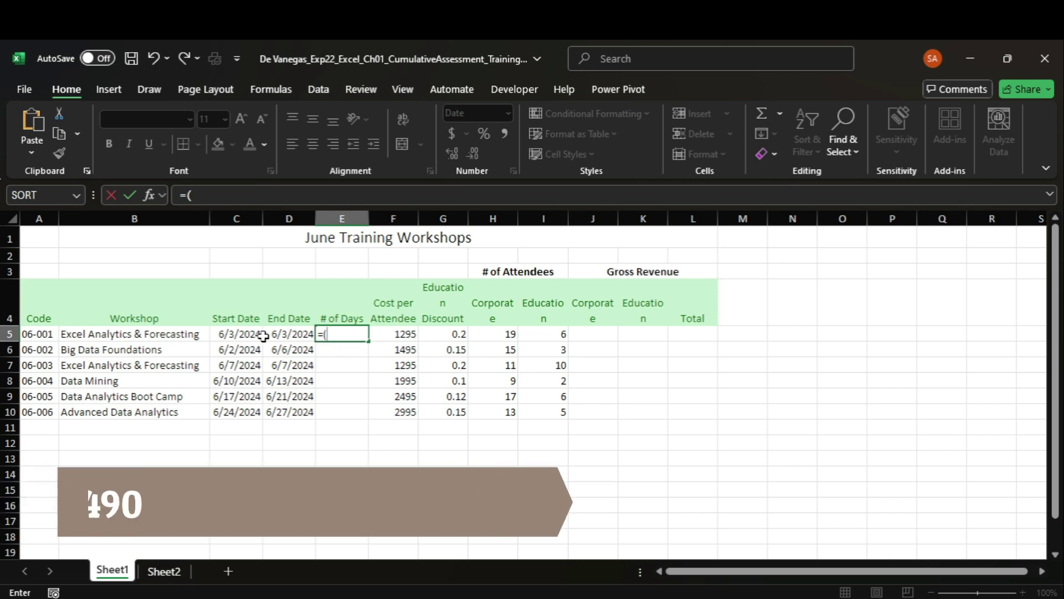
{"action": "left_click", "coordinate": [282, 334]}
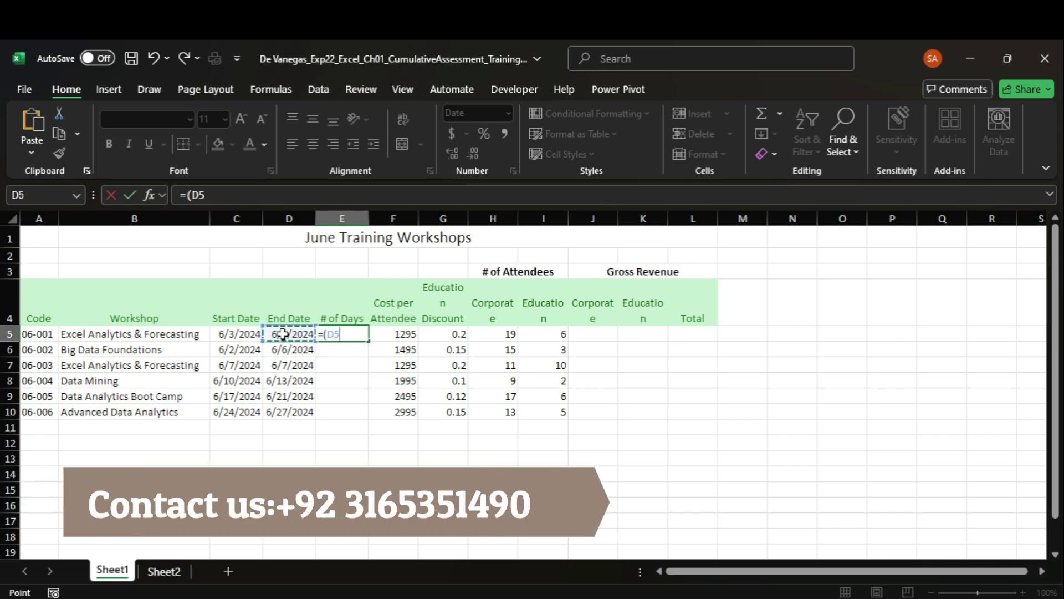
{"action": "type", "text": "_"}
{"action": "key", "text": "BackSpace"}
{"action": "type", "text": "-"}
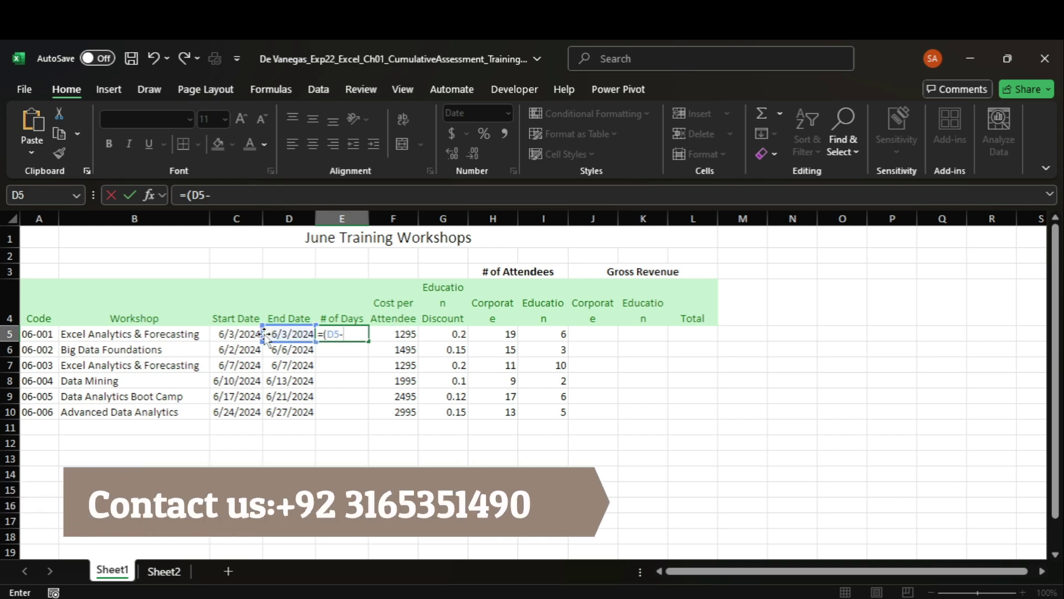
{"action": "left_click", "coordinate": [248, 333]}
{"action": "type", "text": ")+1"}
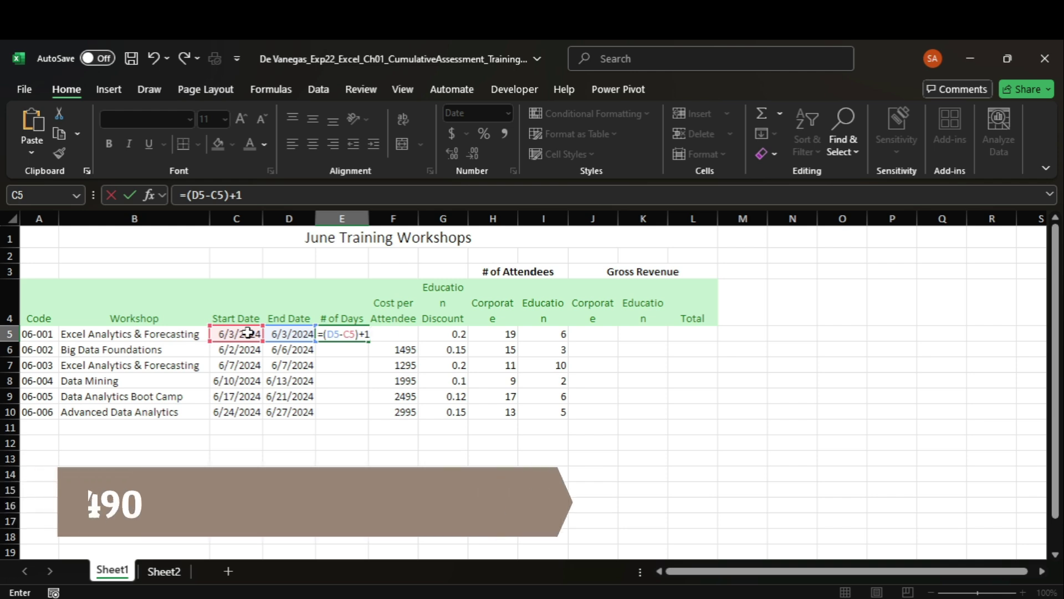
Recheck instruction 11 in Word, then commit the formula in Excel's cell E5 and copy it to E6:E10
{"action": "left_click", "coordinate": [750, 576]}
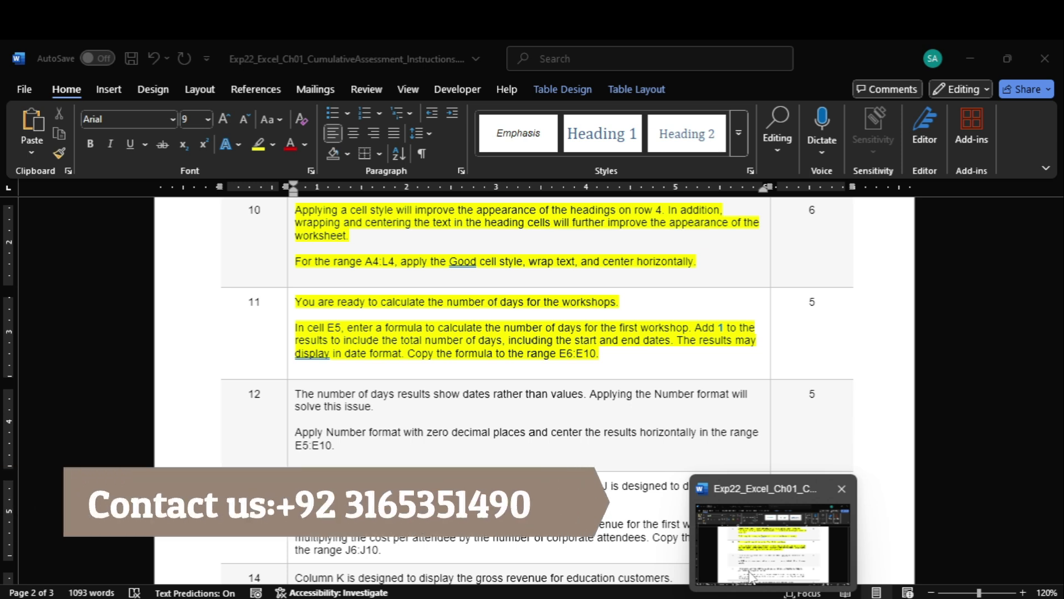
{"action": "key", "text": "alt+Tab"}
{"action": "key", "text": "ctrl+Return"}
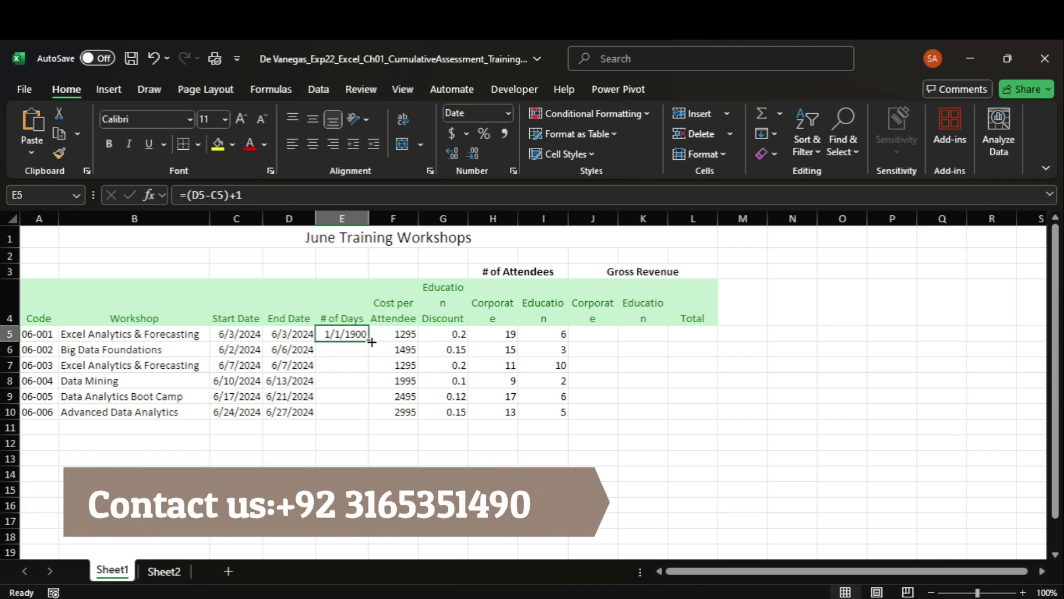
{"action": "left_click_drag", "start_coordinate": [371, 342], "coordinate": [366, 420]}
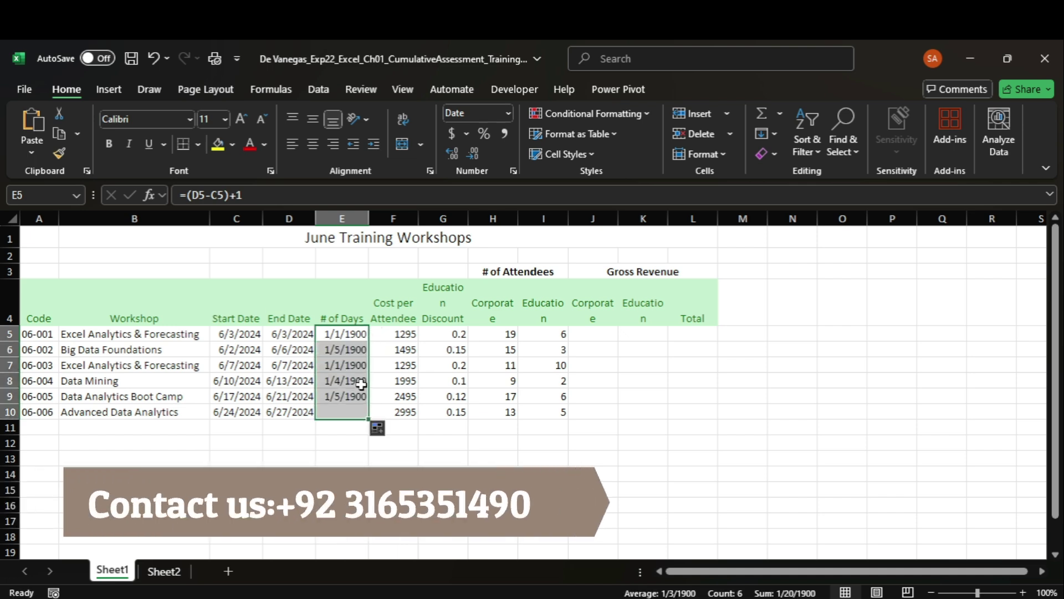
Format the number-of-days results in E5:E10 as Number with zero decimal places
{"action": "left_click", "coordinate": [508, 112]}
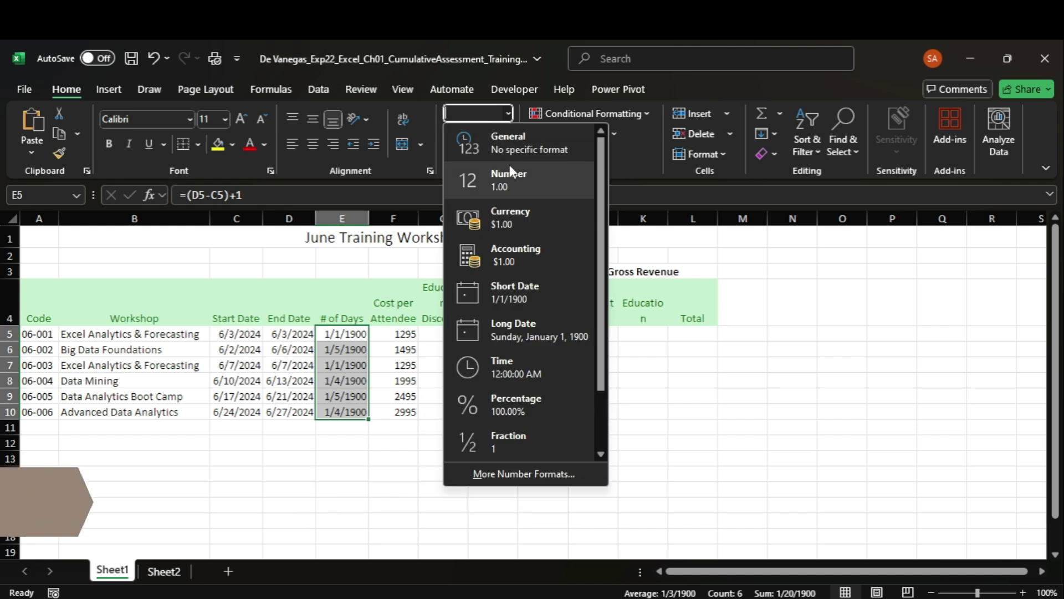
{"action": "left_click", "coordinate": [510, 172]}
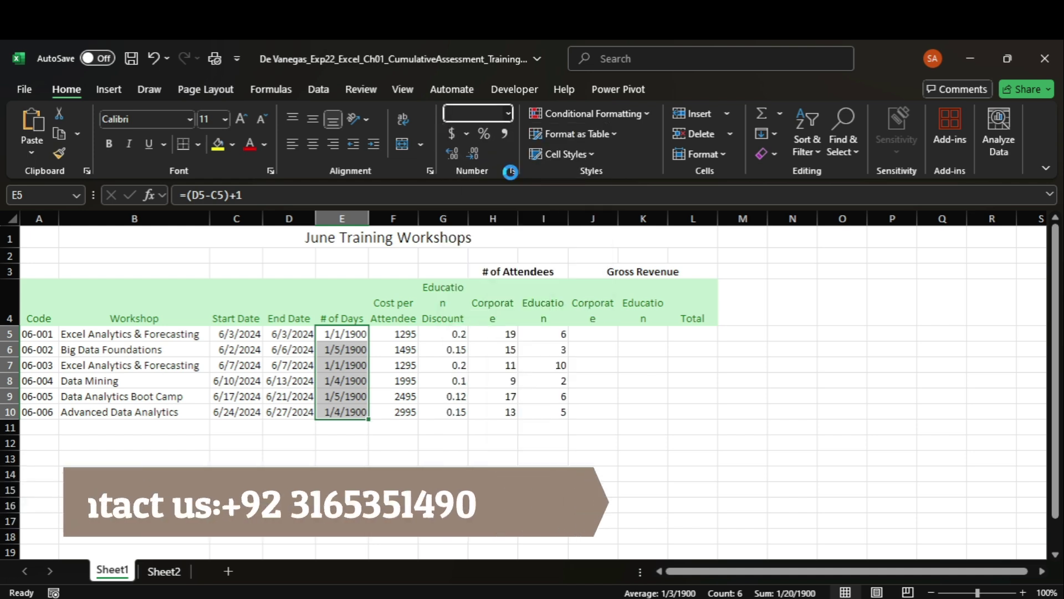
{"action": "left_click", "coordinate": [474, 149]}
{"action": "left_click", "coordinate": [475, 148]}
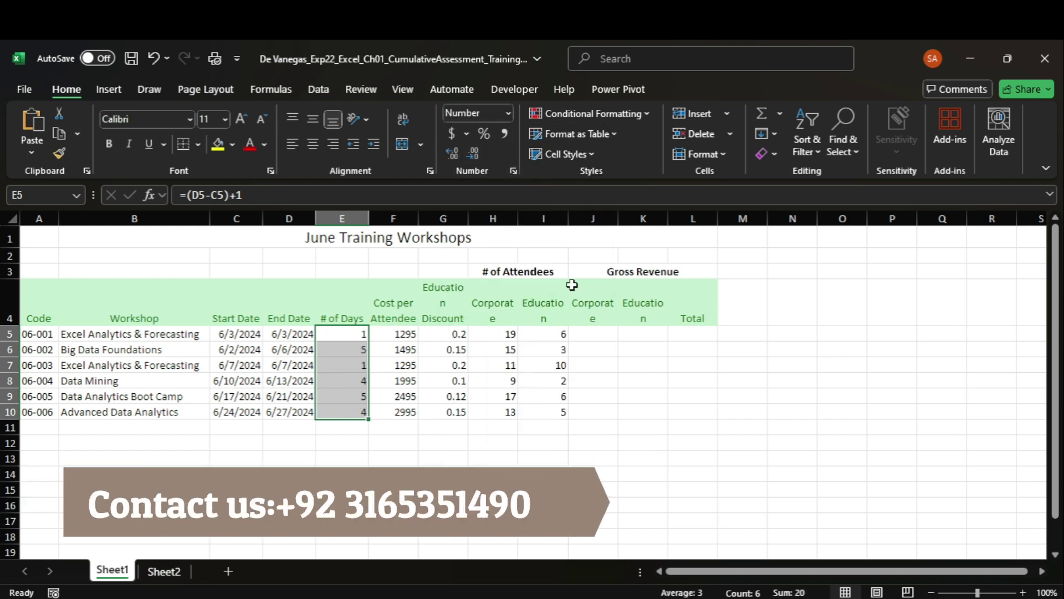
Switch to the Word instructions and highlight the text of instruction 12 in yellow
{"action": "mouse_move", "coordinate": [773, 598]}
{"action": "left_click", "coordinate": [771, 546]}
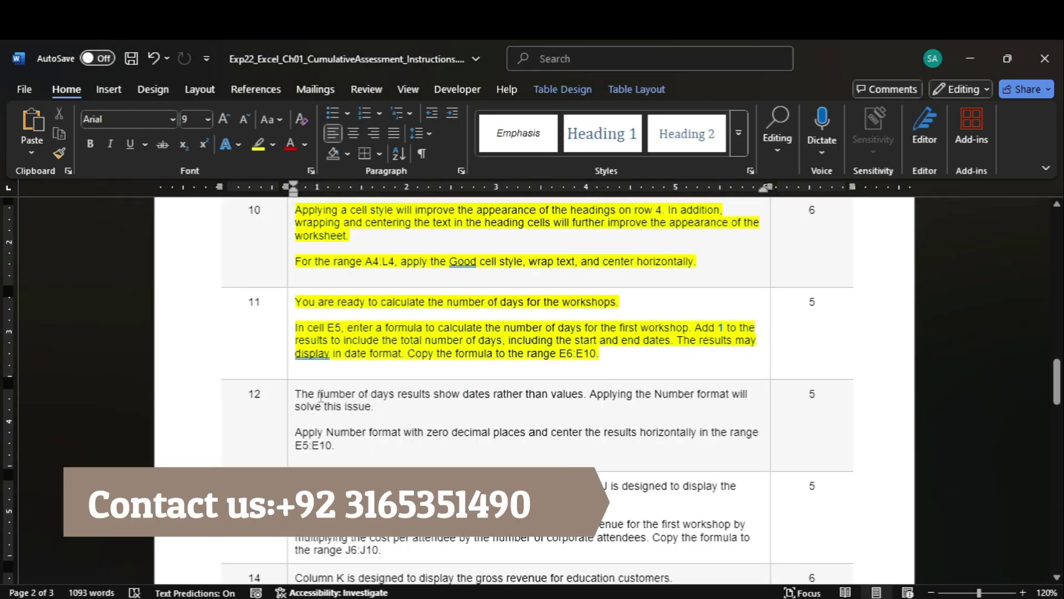
{"action": "left_click", "coordinate": [289, 406]}
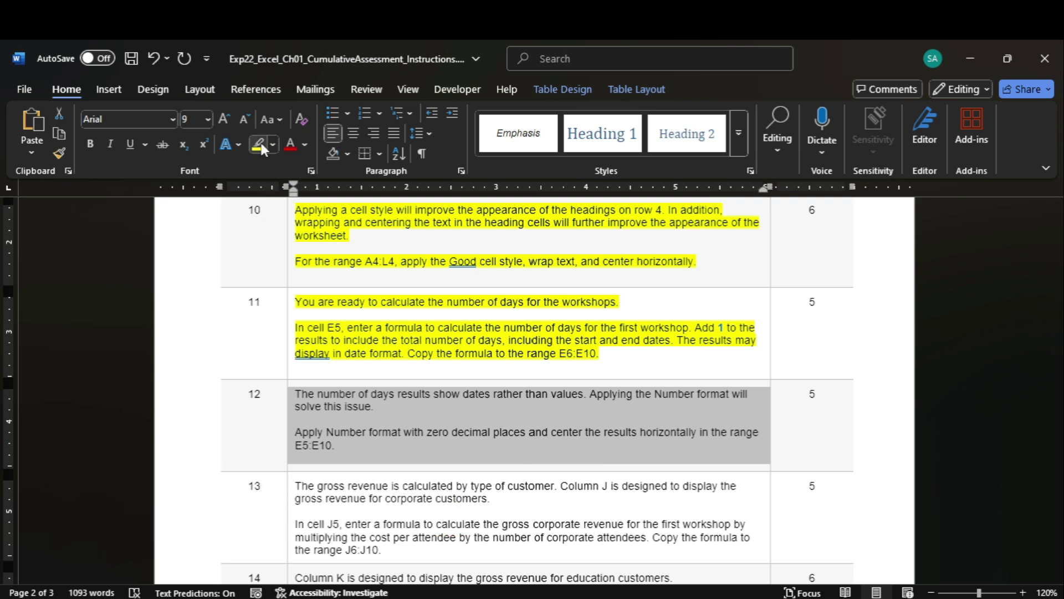
{"action": "left_click", "coordinate": [258, 144]}
{"action": "left_click_drag", "start_coordinate": [1057, 373], "coordinate": [1057, 385]}
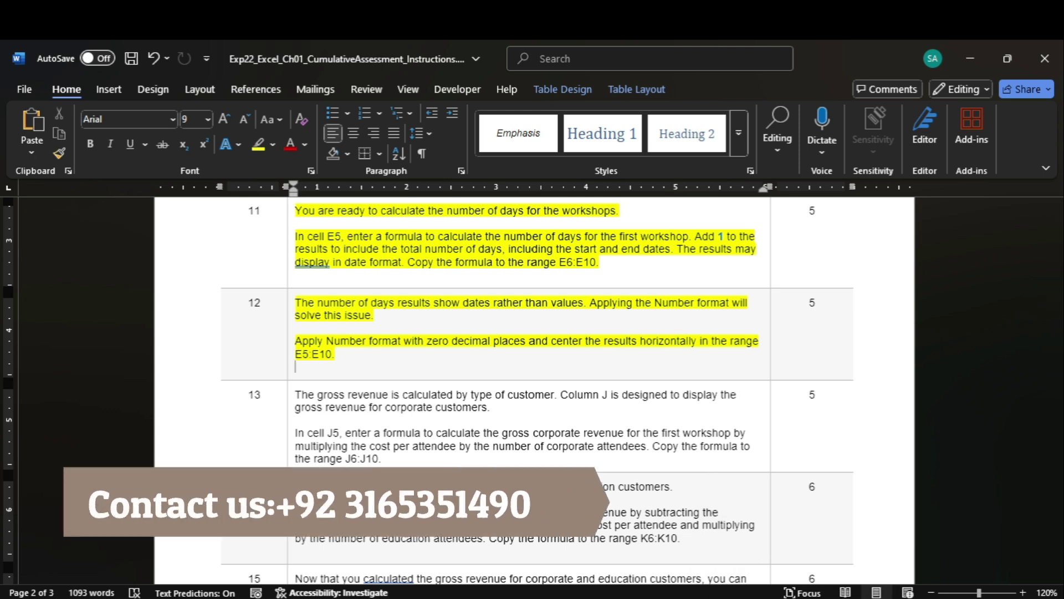
Return to the Excel workbook and center the number-of-days results in E5:E10 horizontally
{"action": "mouse_move", "coordinate": [807, 598]}
{"action": "left_click", "coordinate": [796, 571]}
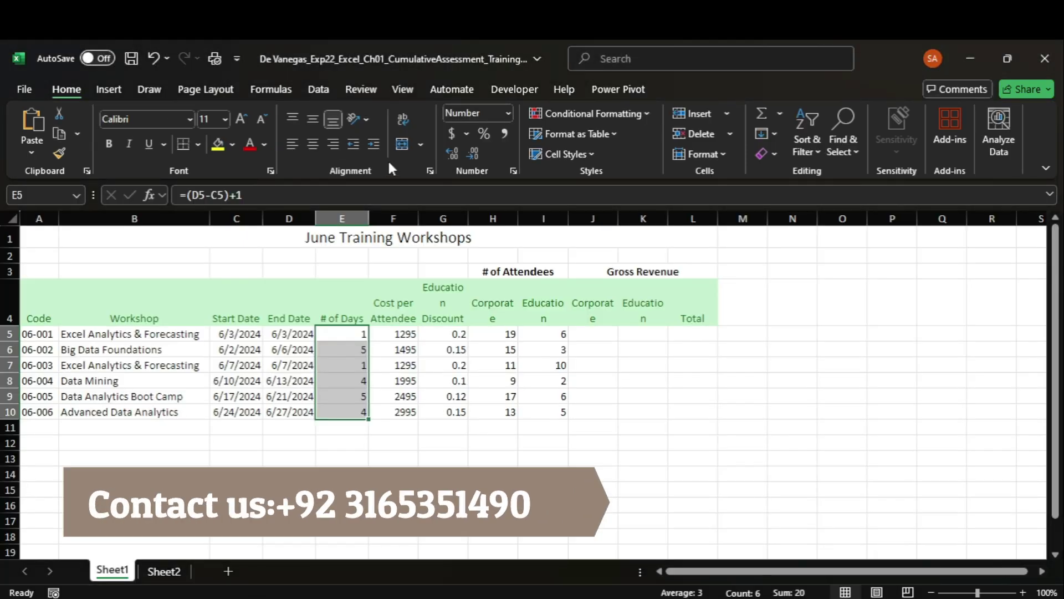
{"action": "left_click", "coordinate": [313, 144]}
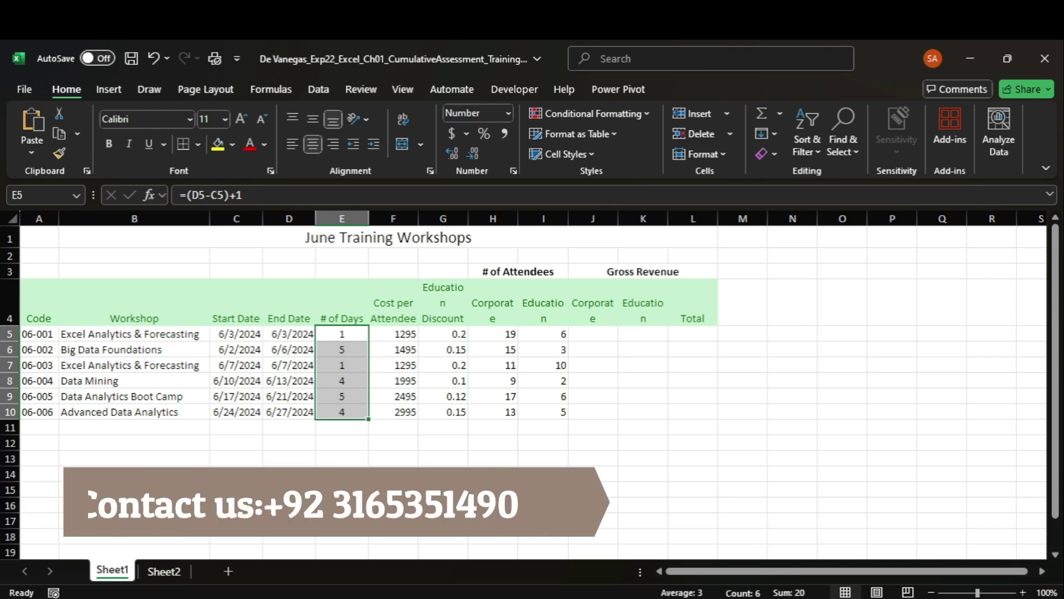
Recheck instruction 12 against the Excel worksheet, then highlight the text of instruction 13 in yellow in Word
{"action": "key", "text": "alt+Tab"}
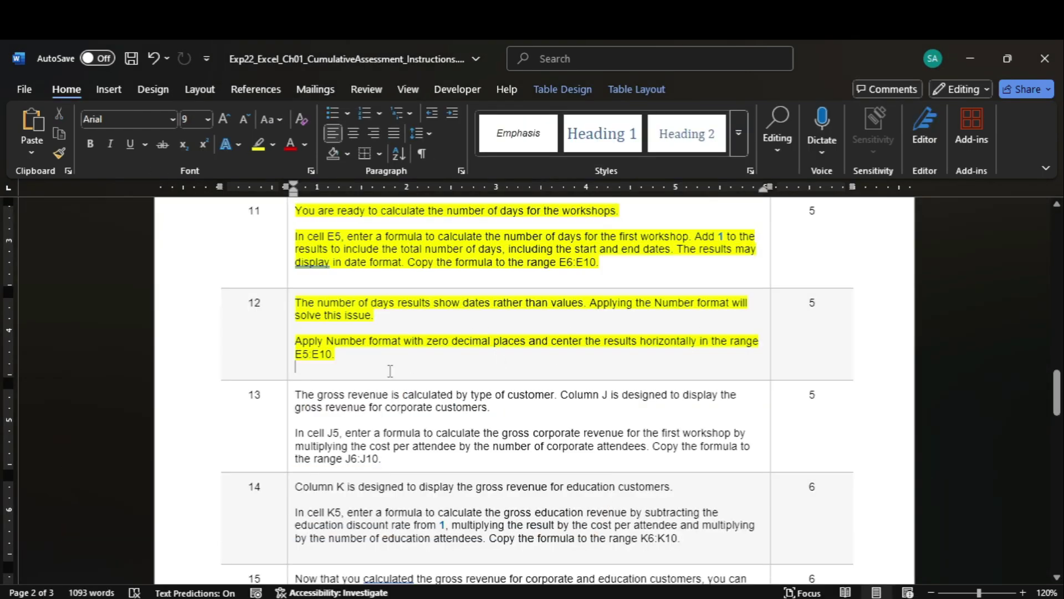
{"action": "mouse_move", "coordinate": [807, 597]}
{"action": "left_click", "coordinate": [807, 565]}
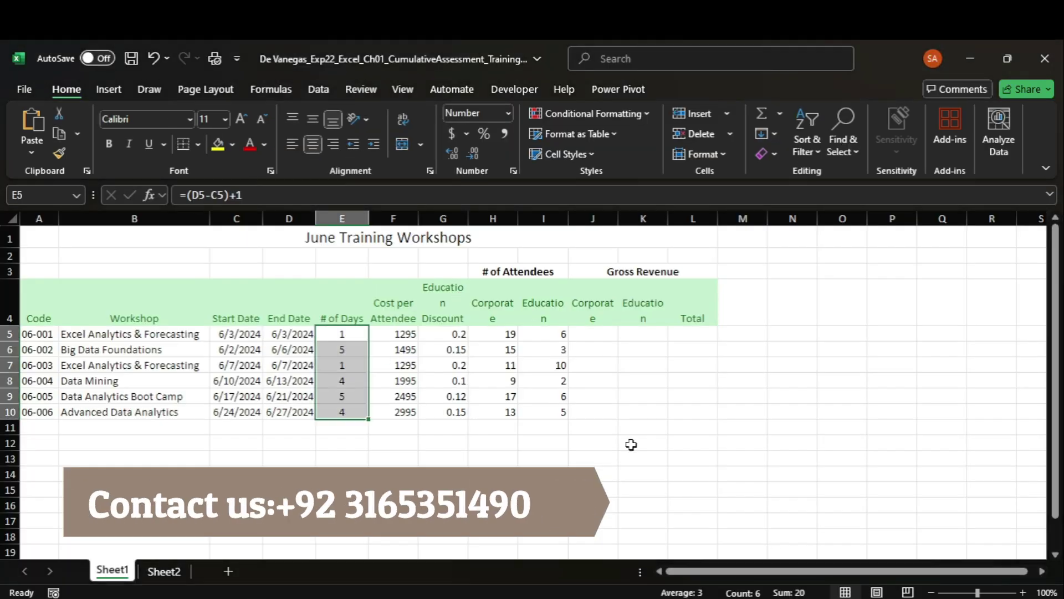
{"action": "key", "text": "alt+Tab"}
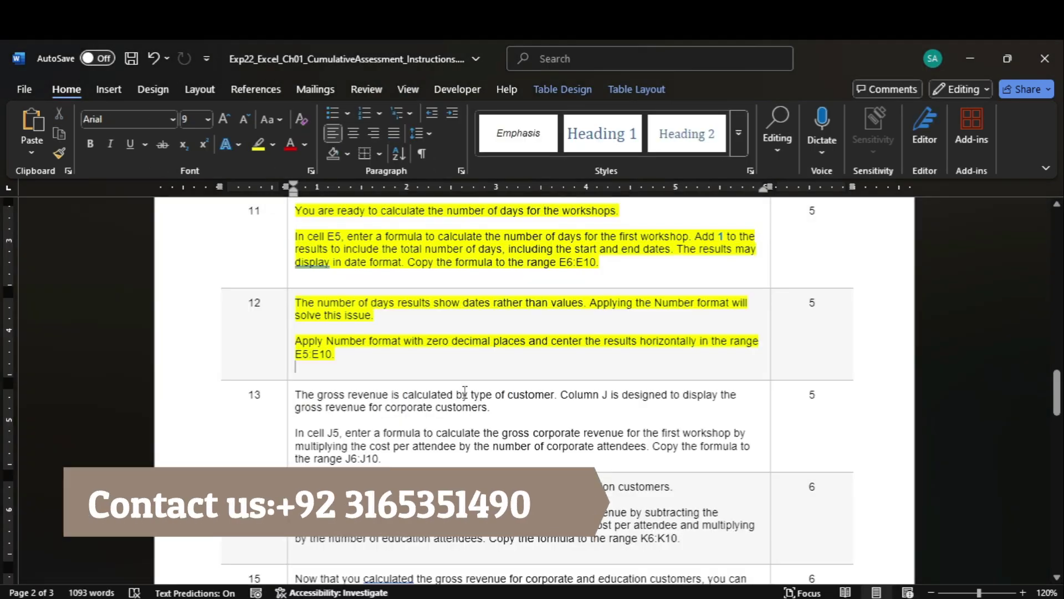
{"action": "left_click", "coordinate": [287, 406]}
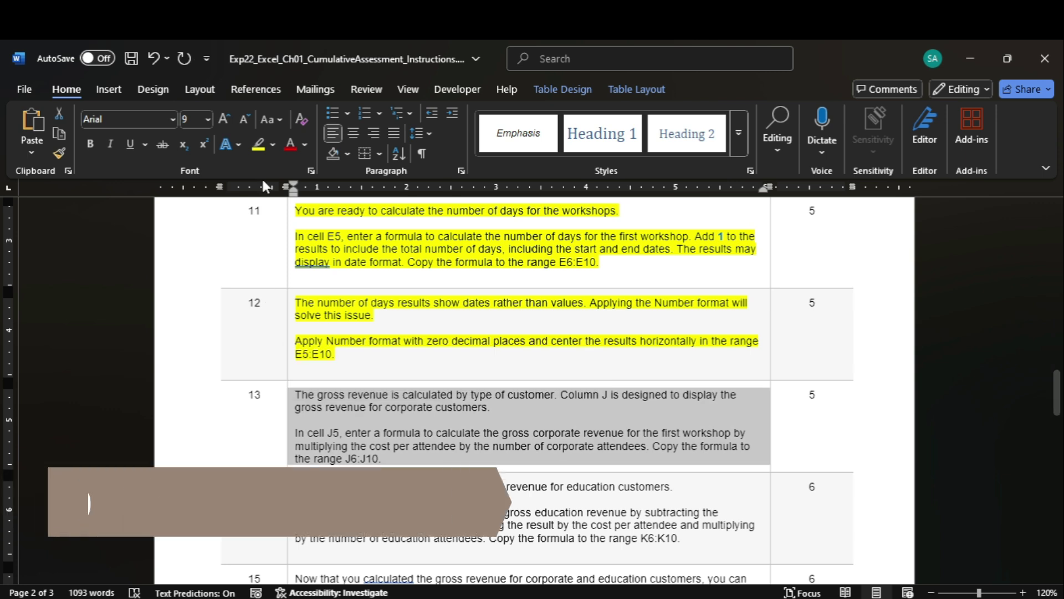
{"action": "left_click", "coordinate": [263, 142]}
{"action": "left_click_drag", "start_coordinate": [1057, 390], "coordinate": [1054, 414]}
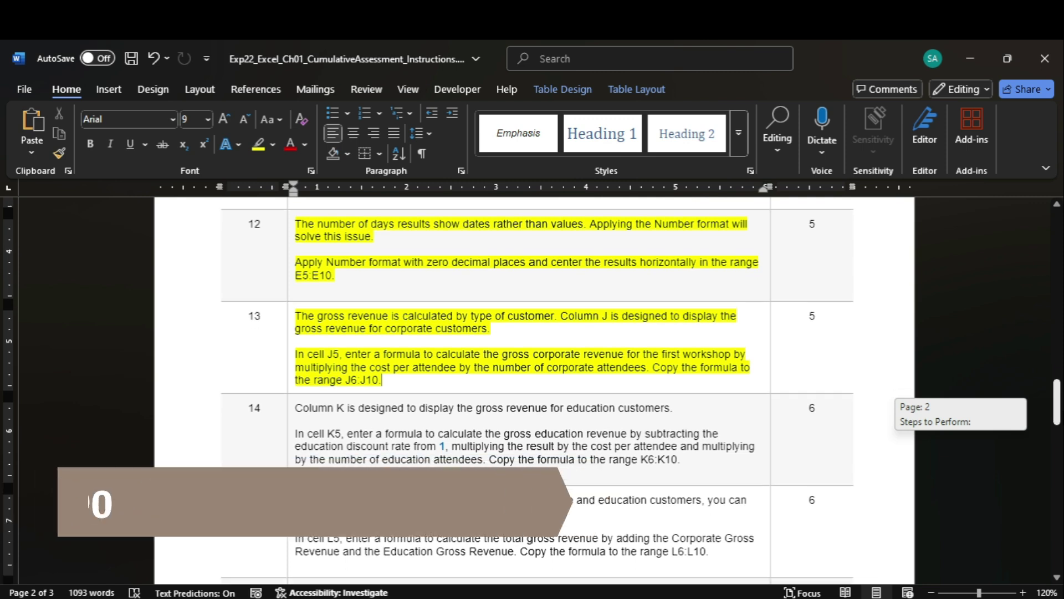
{"action": "left_click_drag", "start_coordinate": [1054, 414], "coordinate": [940, 213]}
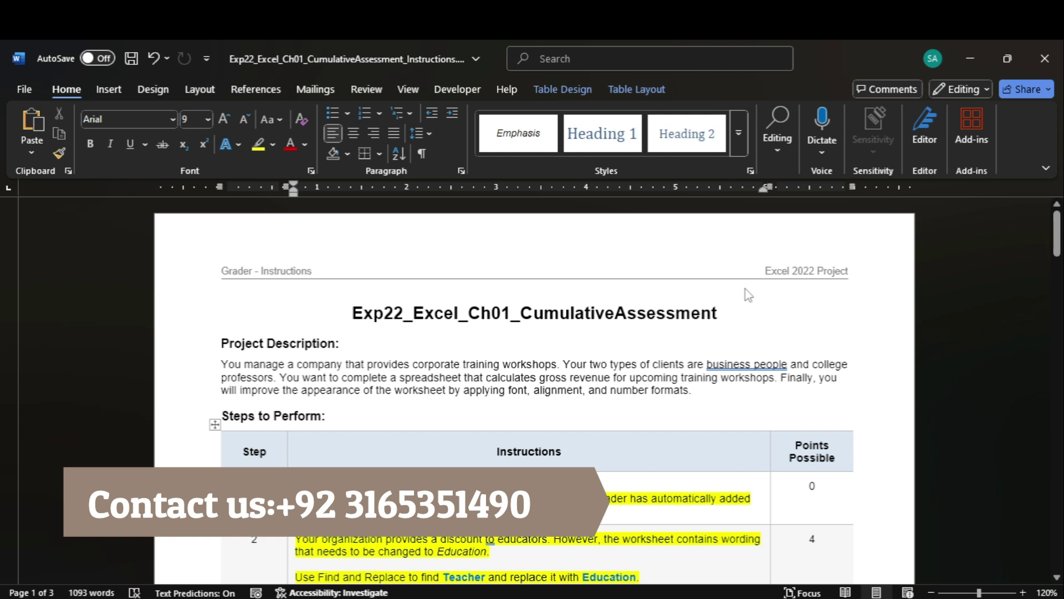